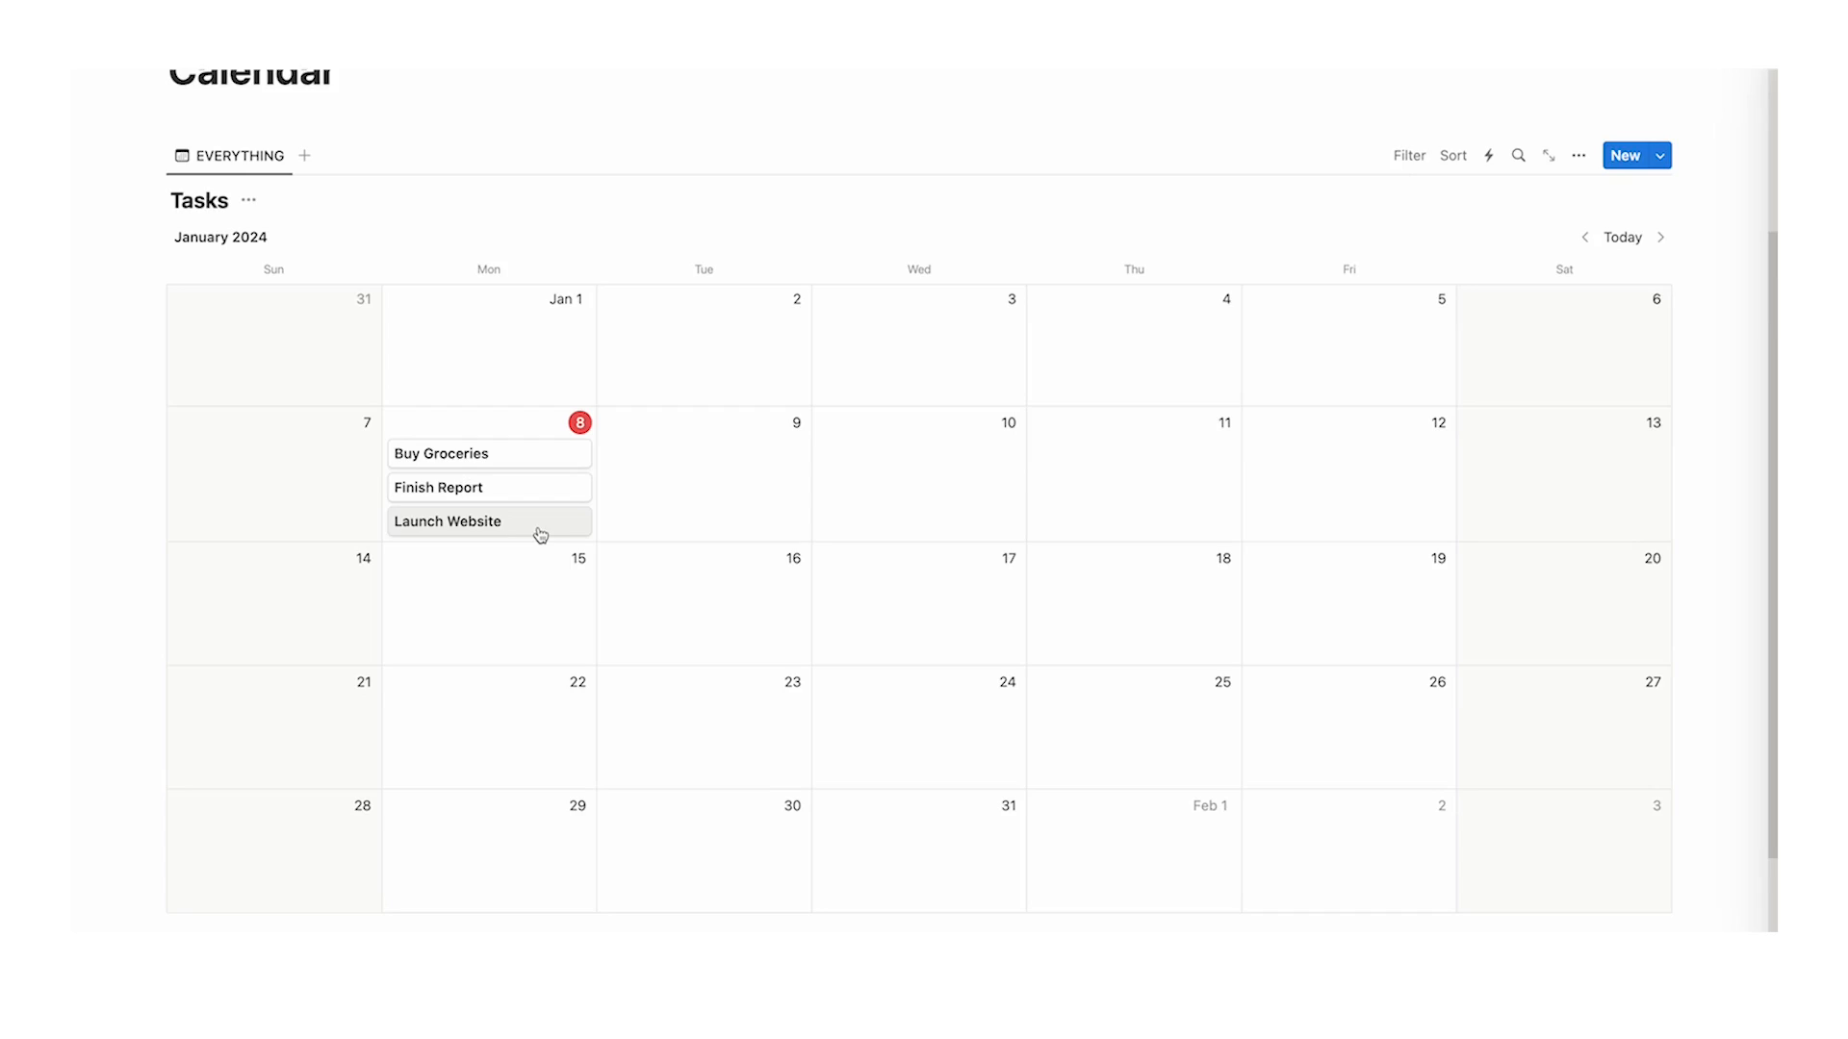
# - Open the Launch Website task and delete its Tags property
pyautogui.click(541, 535)
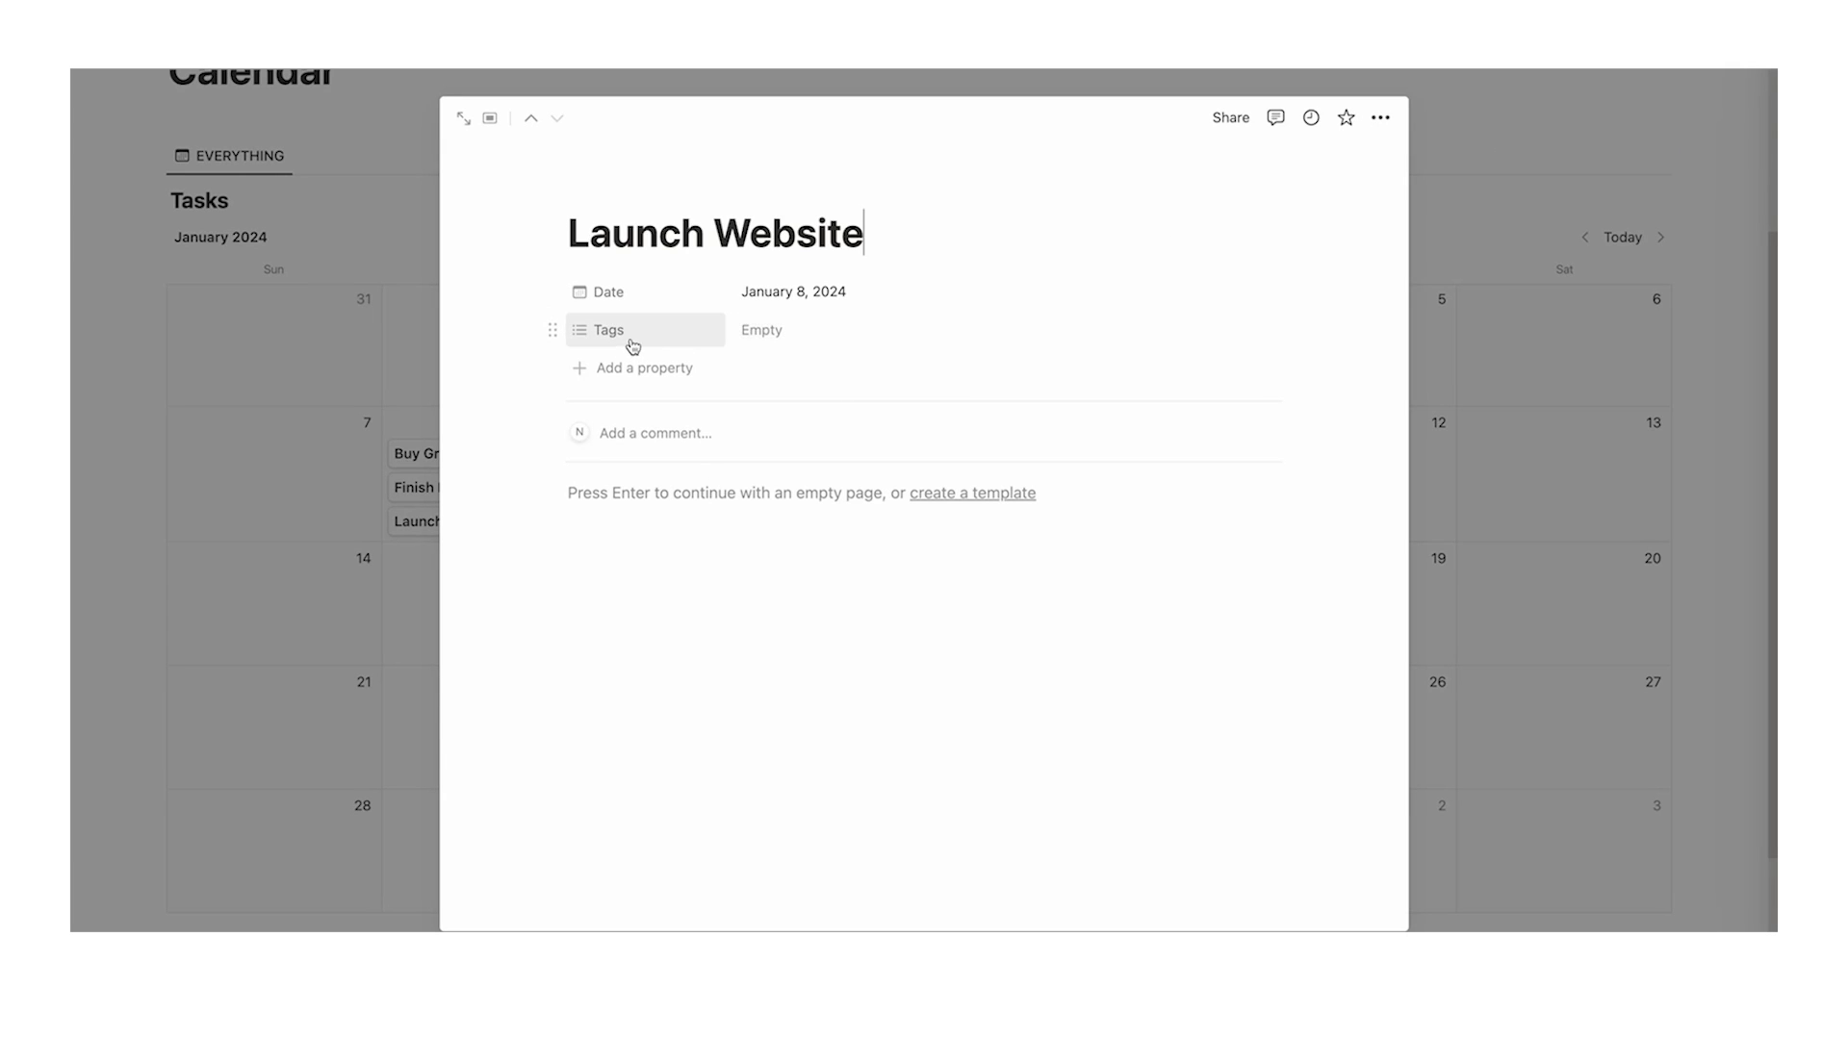
pyautogui.click(552, 332)
pyautogui.press('Delete')
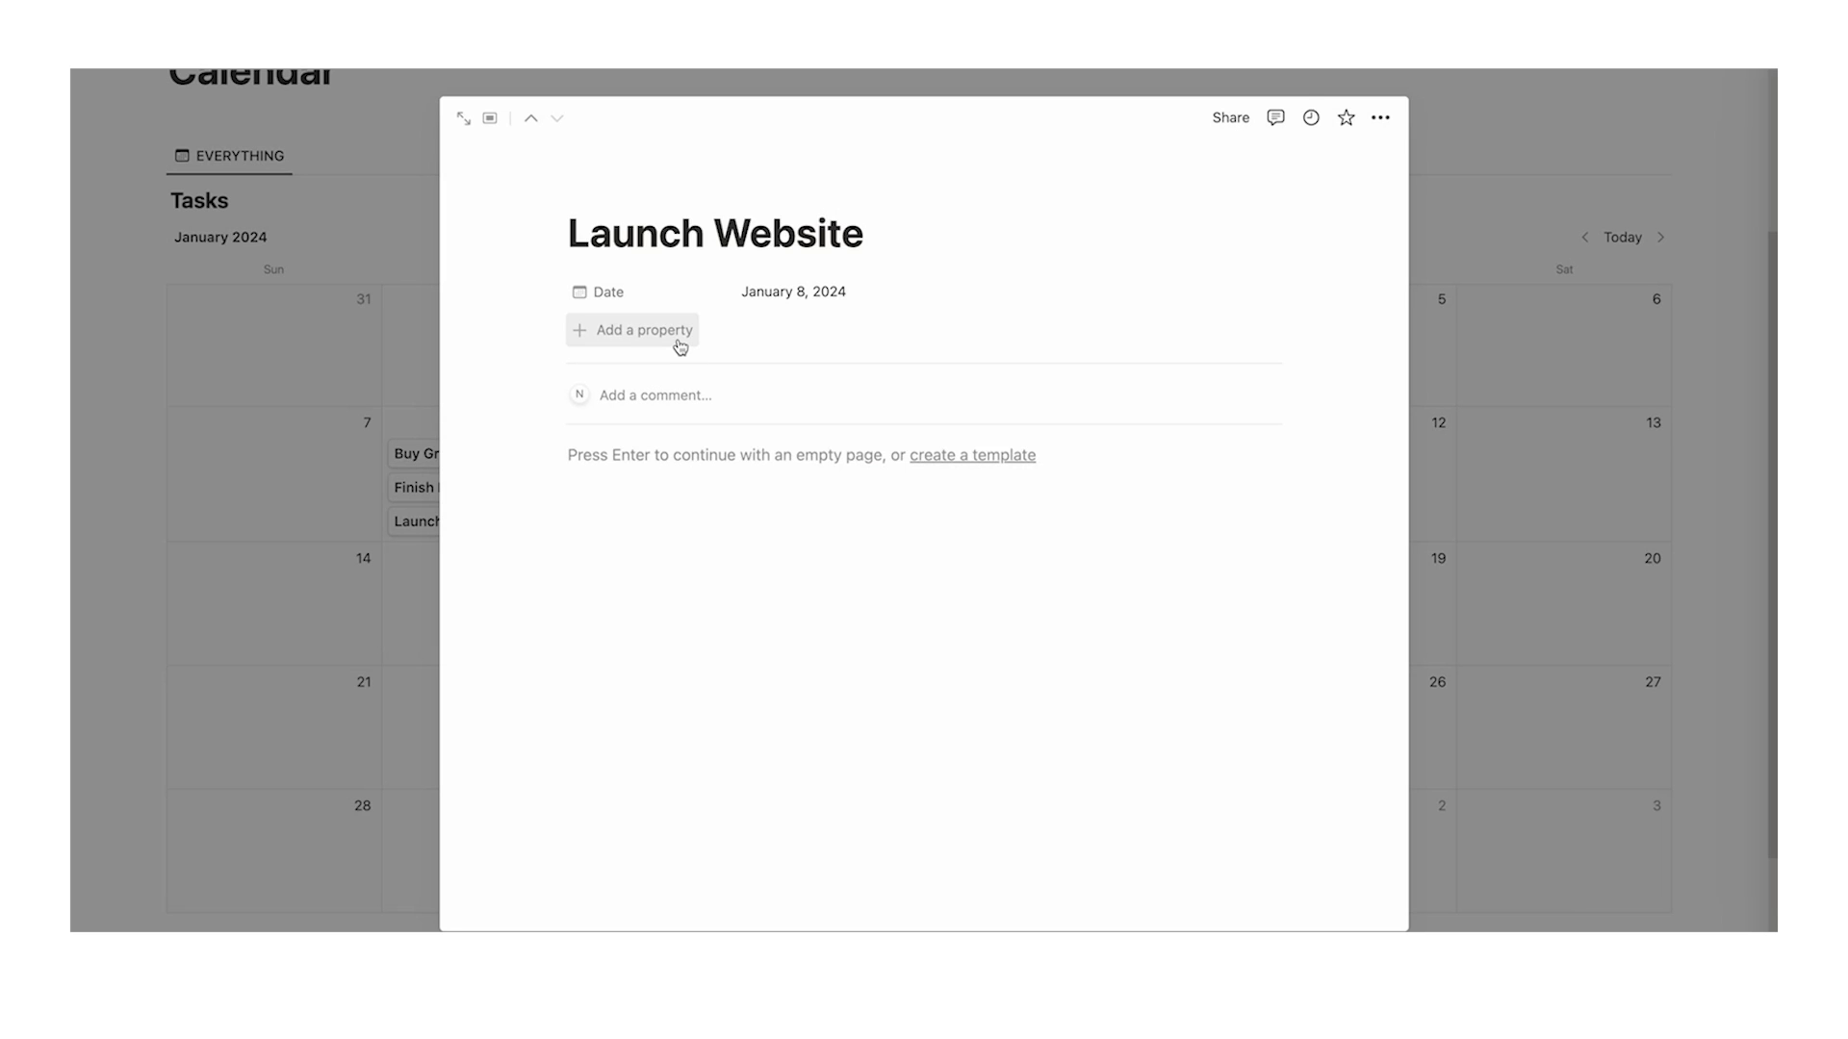
# - Add a Select property named Type to the Launch Website task
pyautogui.click(650, 347)
pyautogui.scroll(-2, 687, 462)
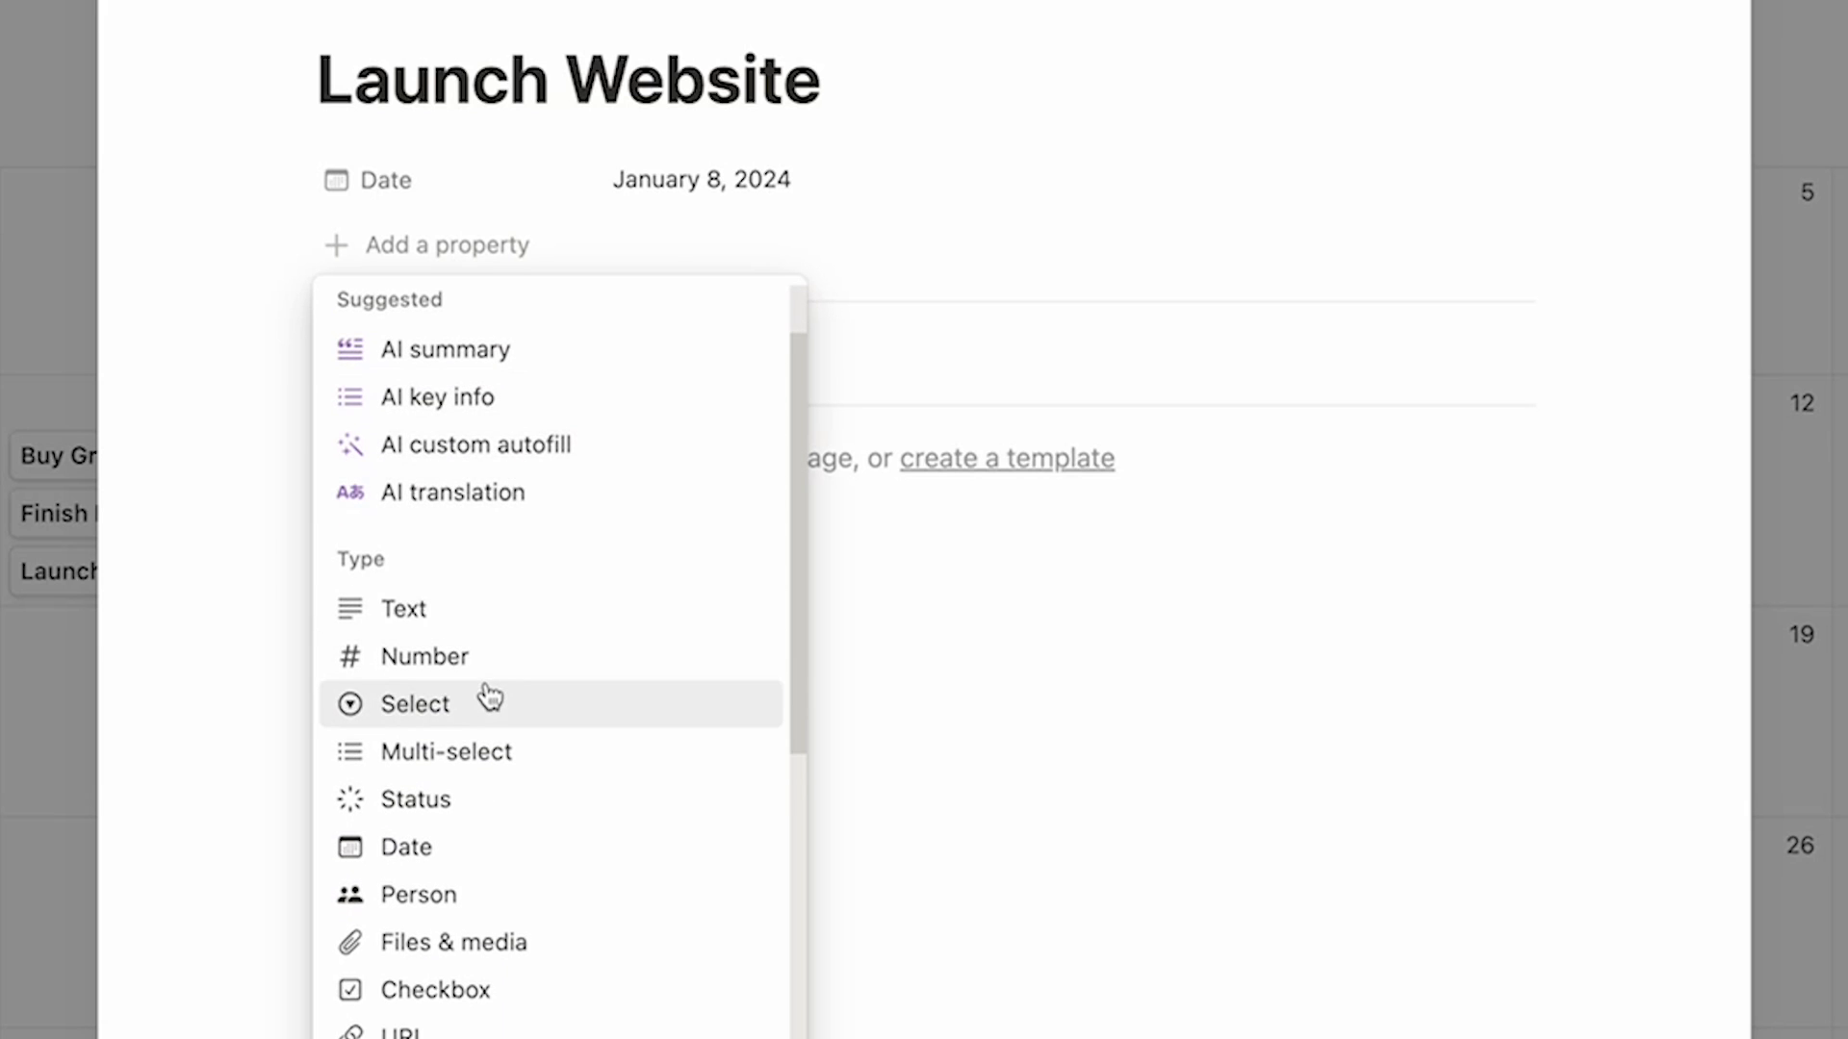
pyautogui.click(491, 700)
pyautogui.write('Type')
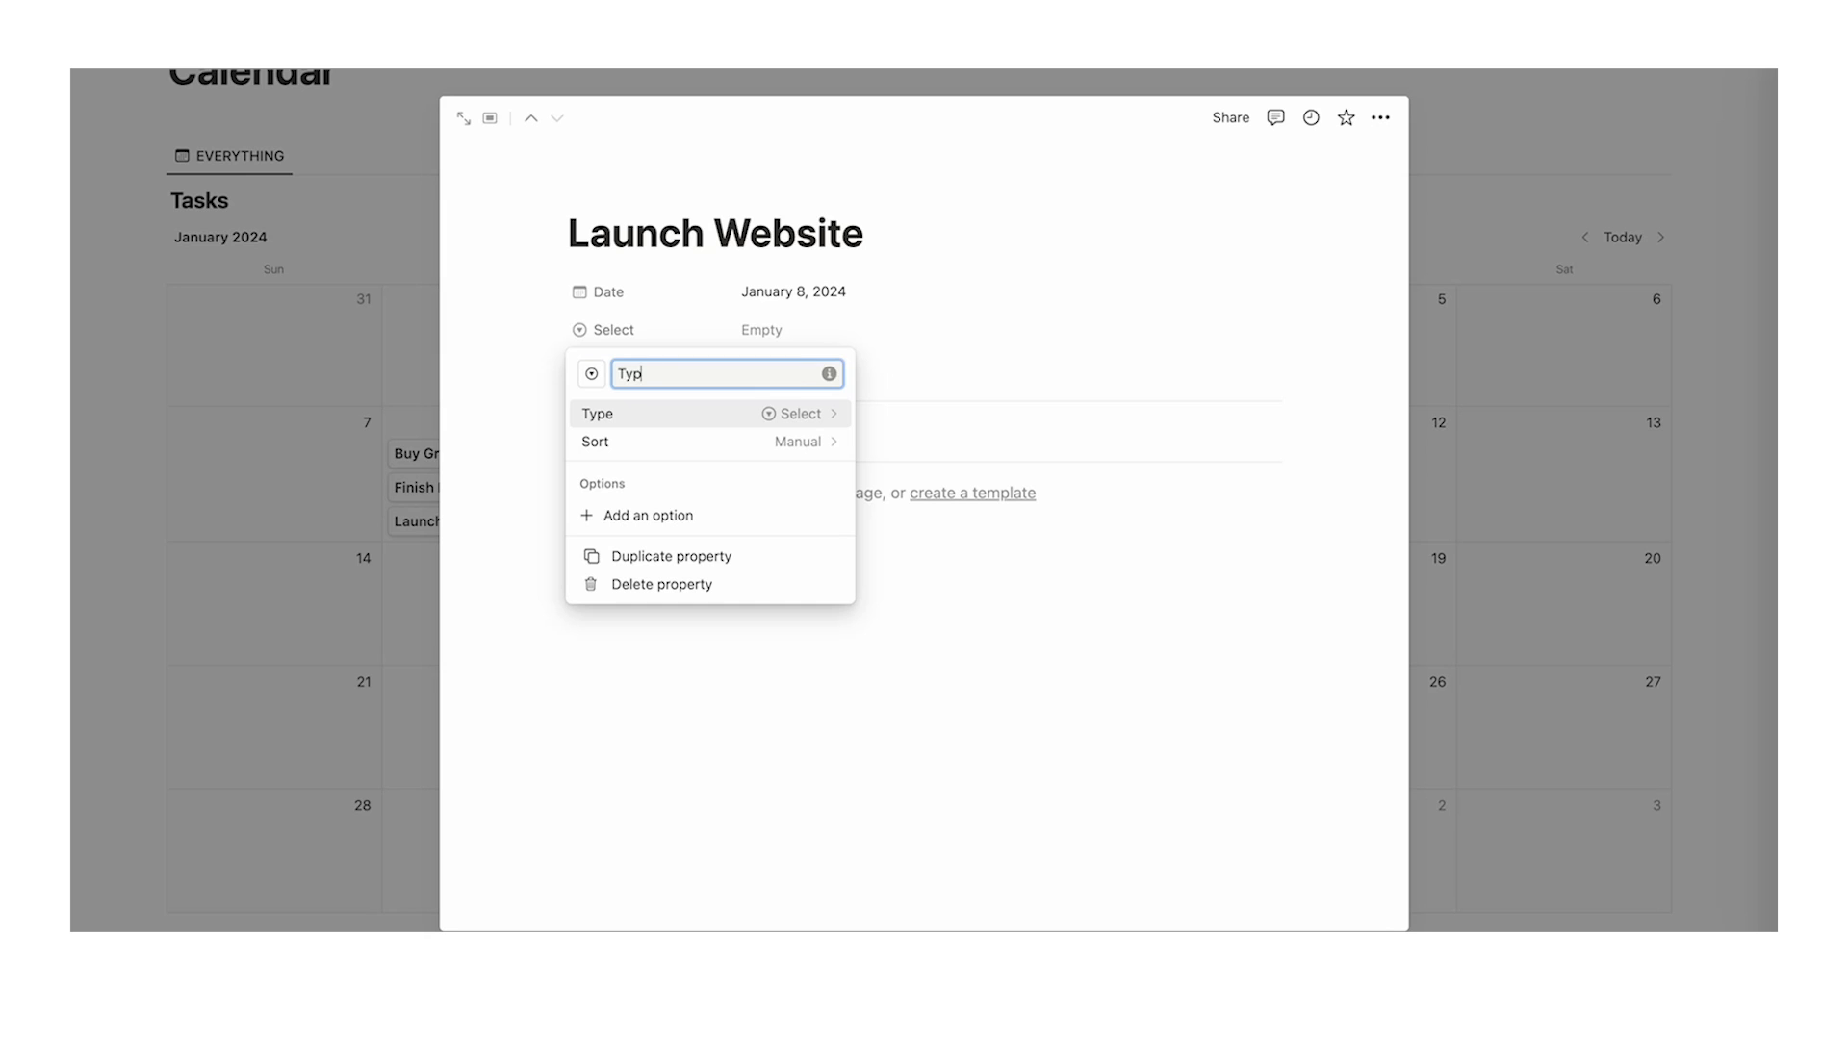
# - Create a Business option for Type and assign it to the Launch Website task
pyautogui.click(752, 332)
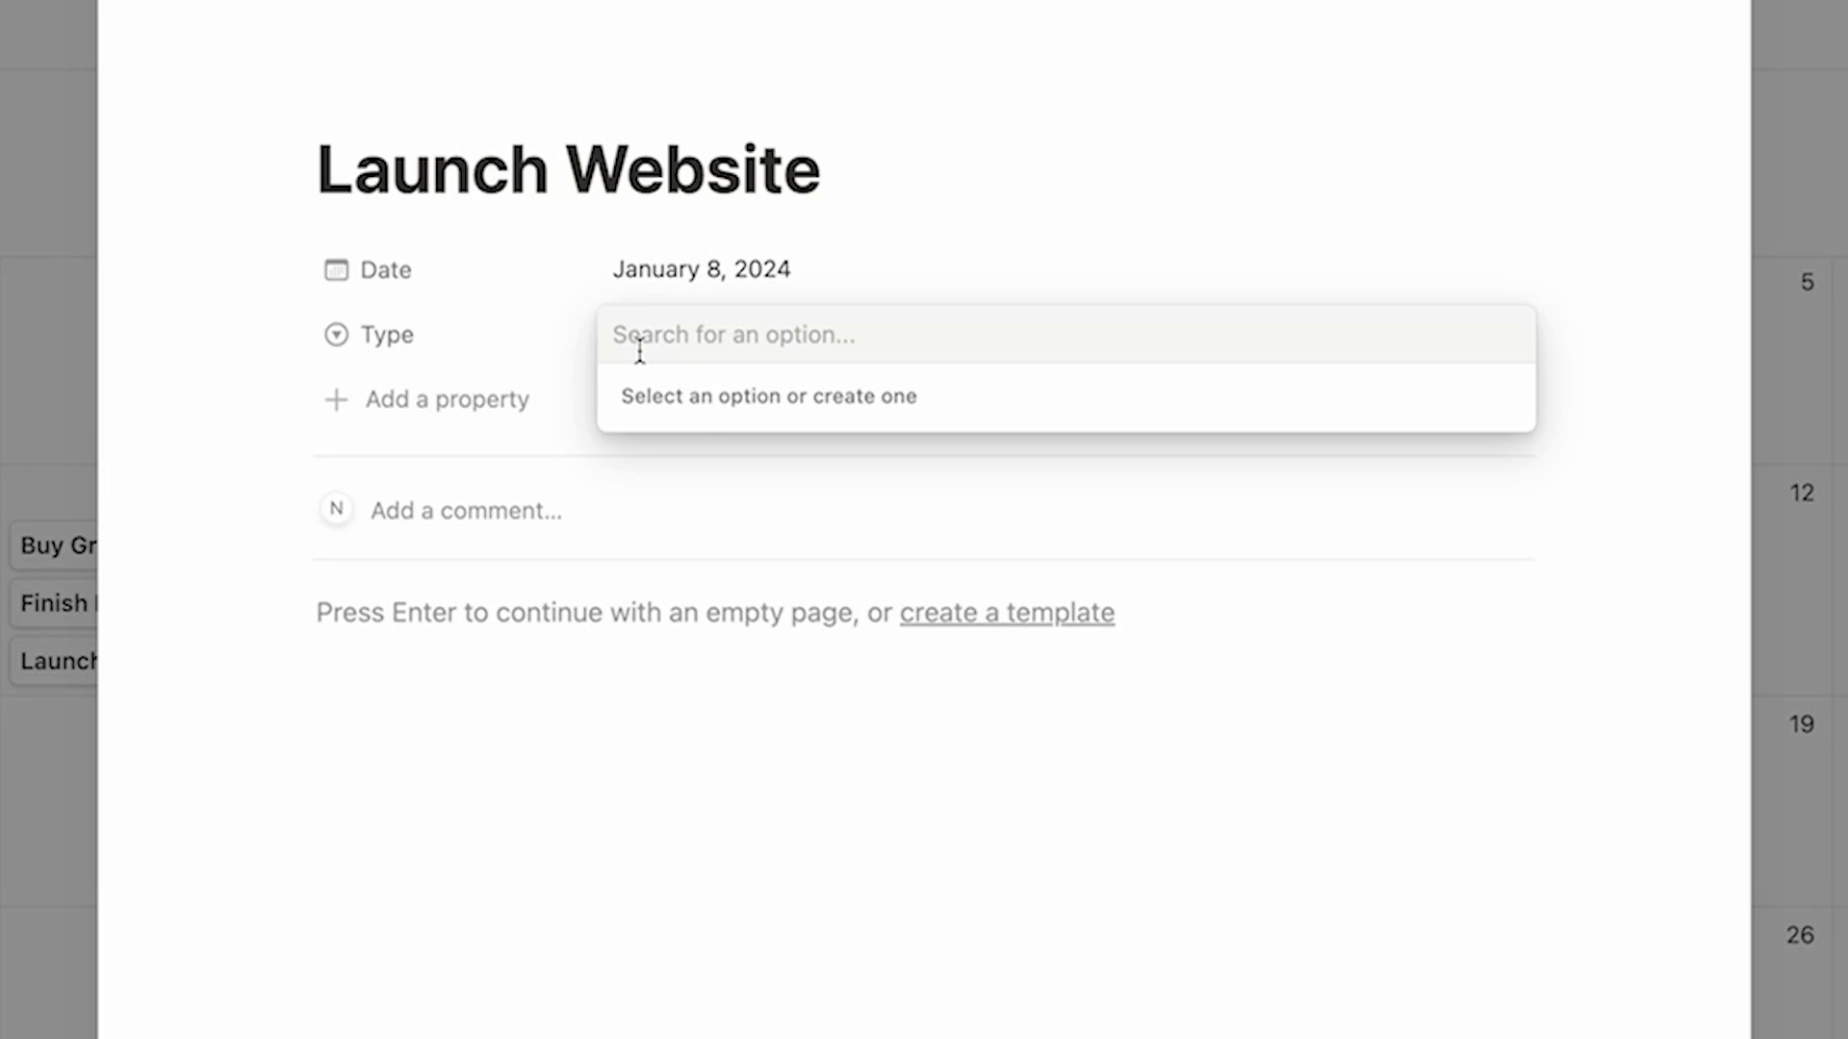
pyautogui.write('Business')
pyautogui.press('Return')
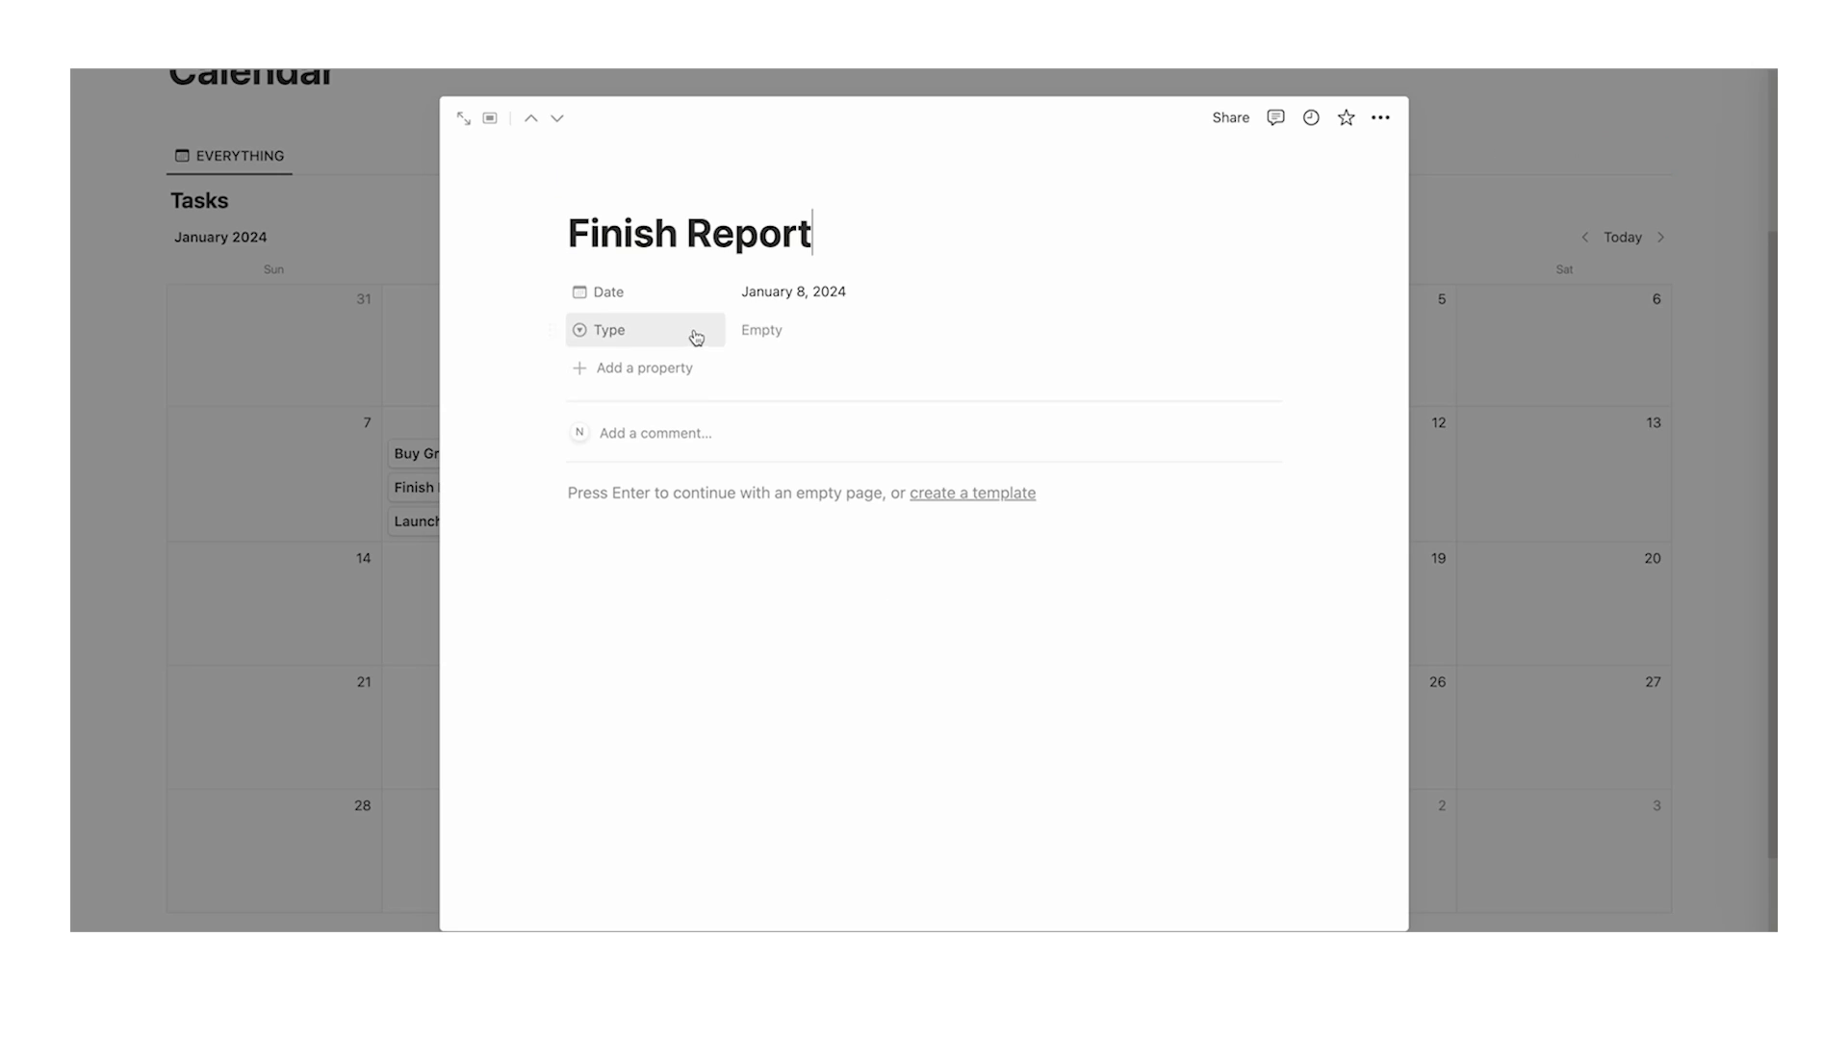
# - Set the Finish Report task's Type to a new Work option and the Buy Groceries task's Type to Personal
pyautogui.click(760, 331)
pyautogui.write('Work')
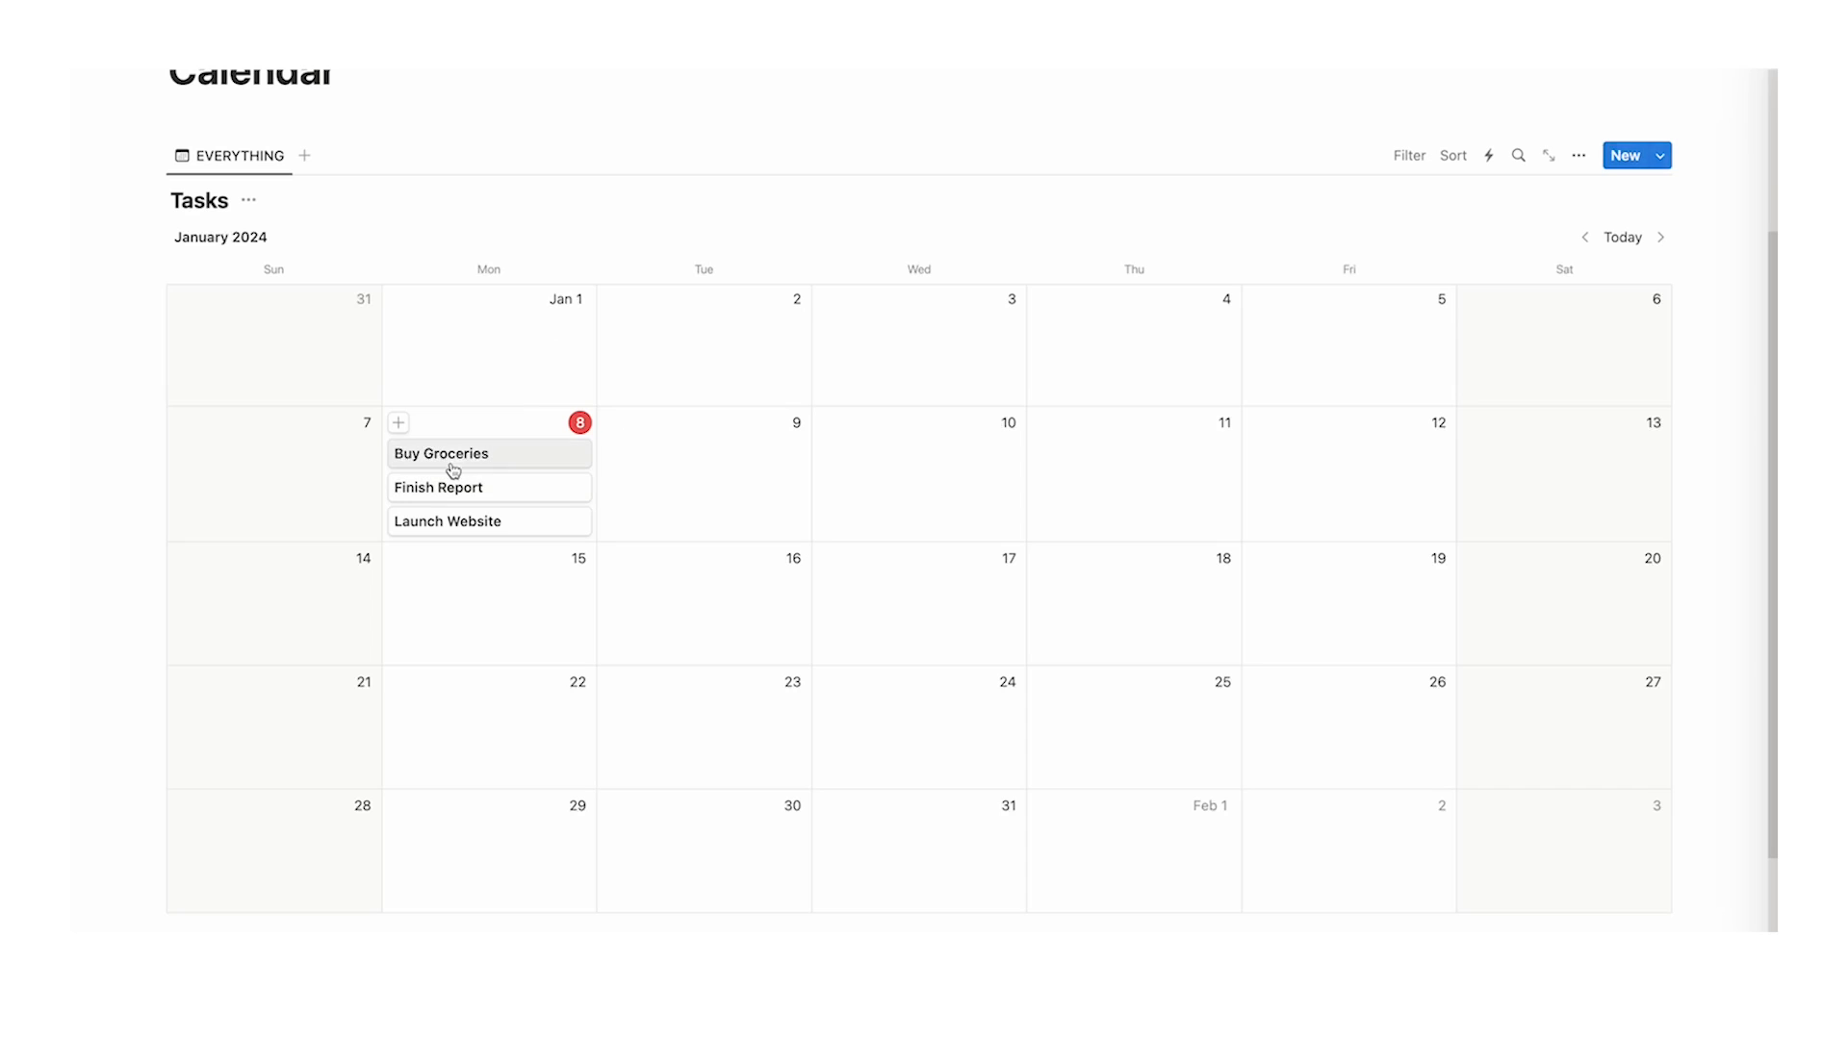
pyautogui.click(452, 470)
pyautogui.click(799, 339)
pyautogui.write('Pe')
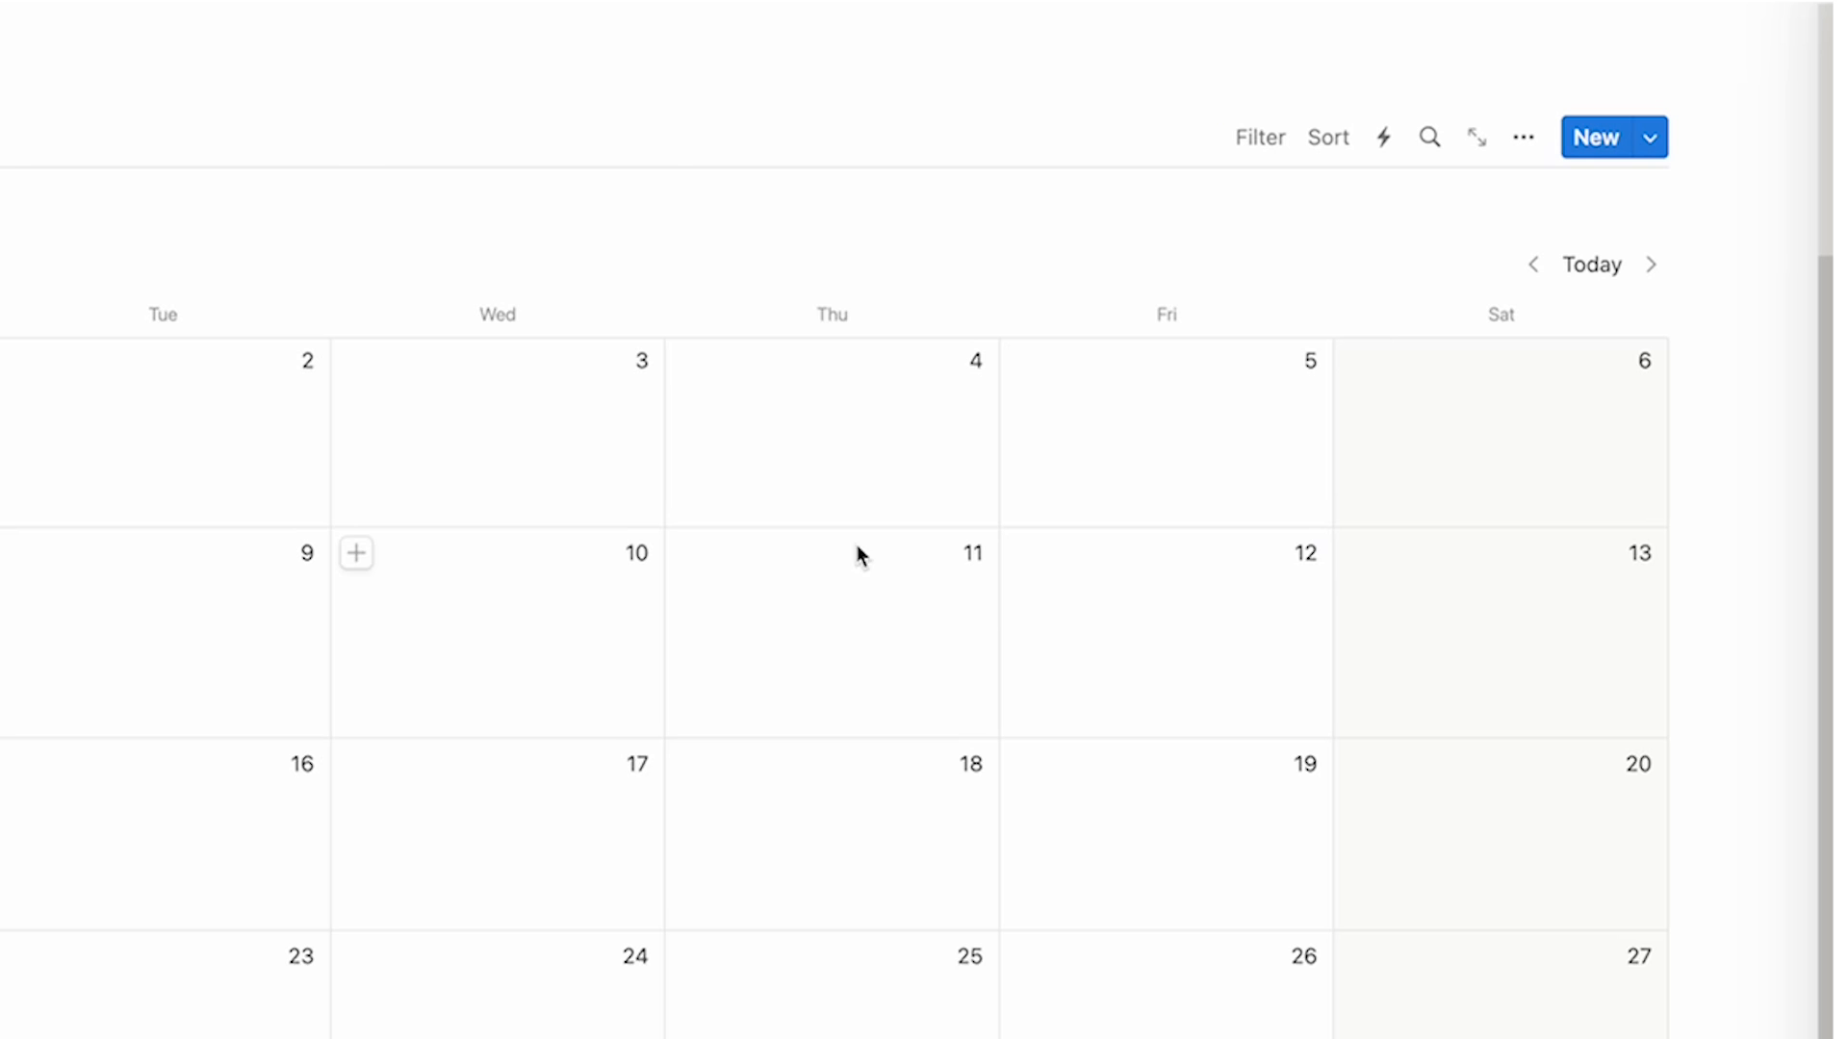
# - Show the Type property on the calendar's task cards
pyautogui.click(1524, 149)
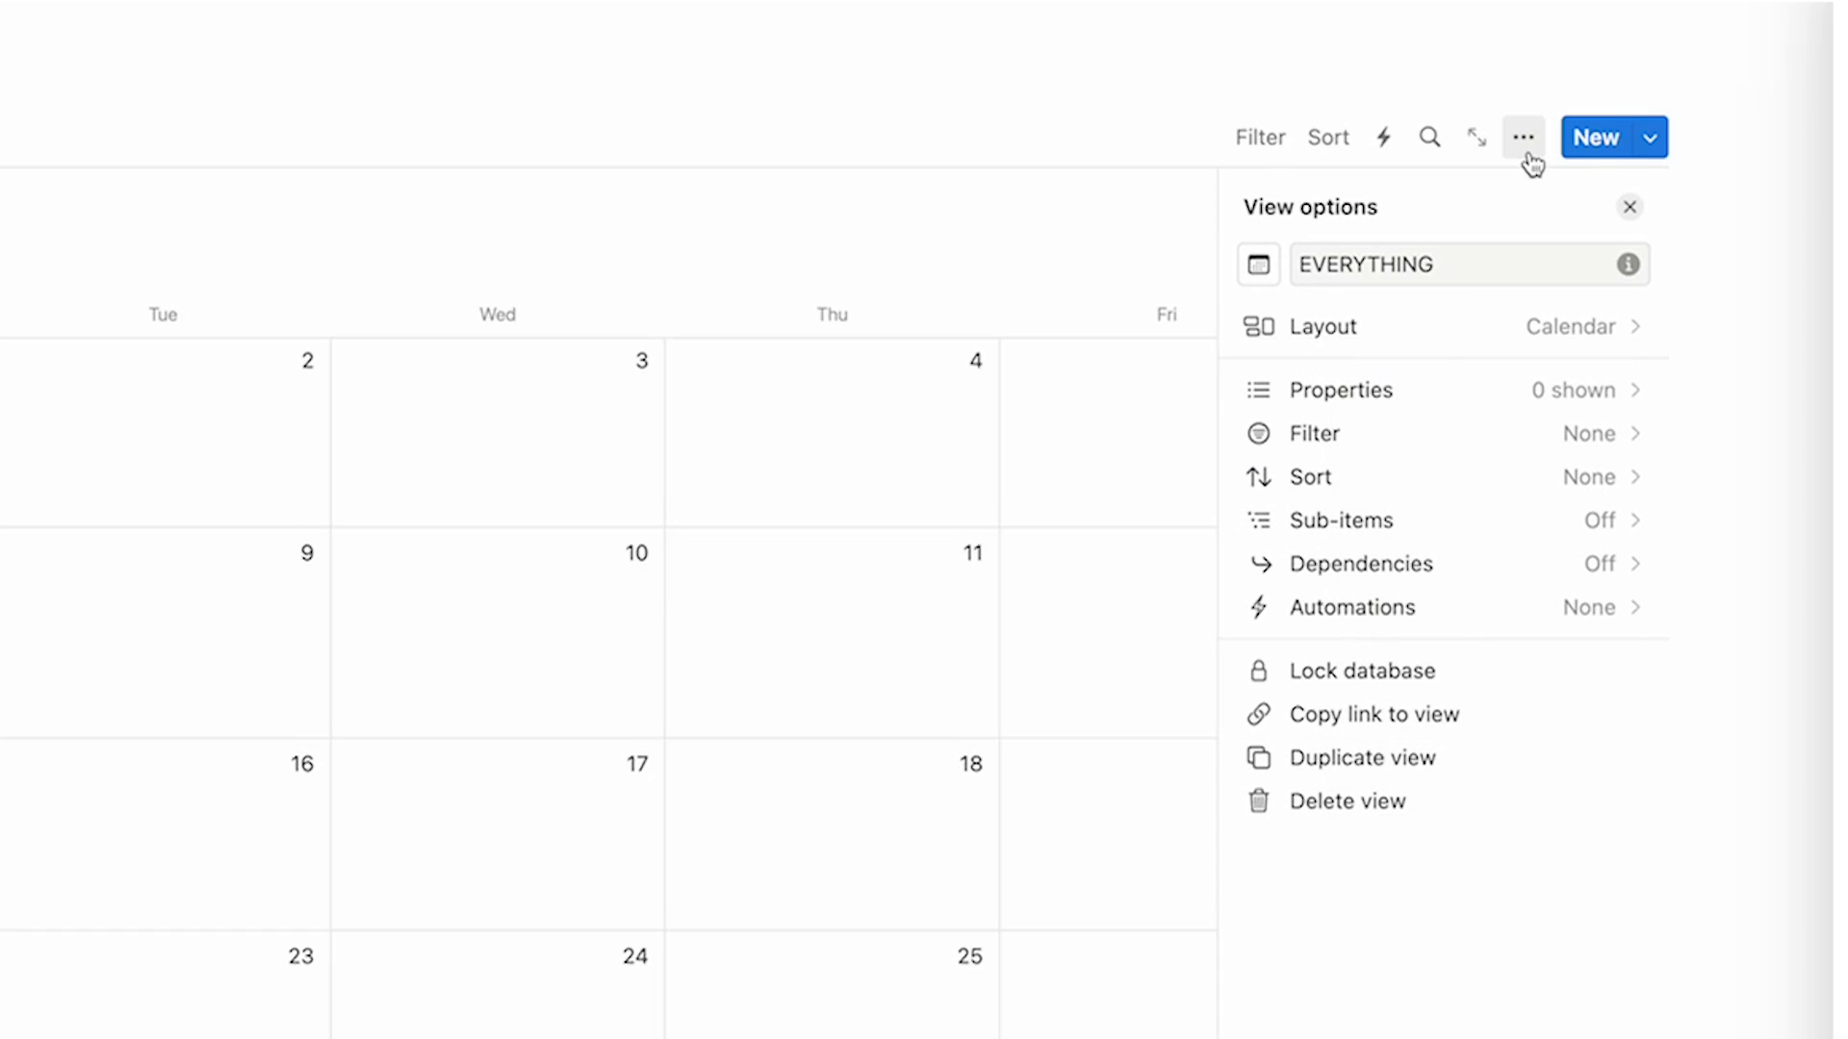
pyautogui.click(1443, 390)
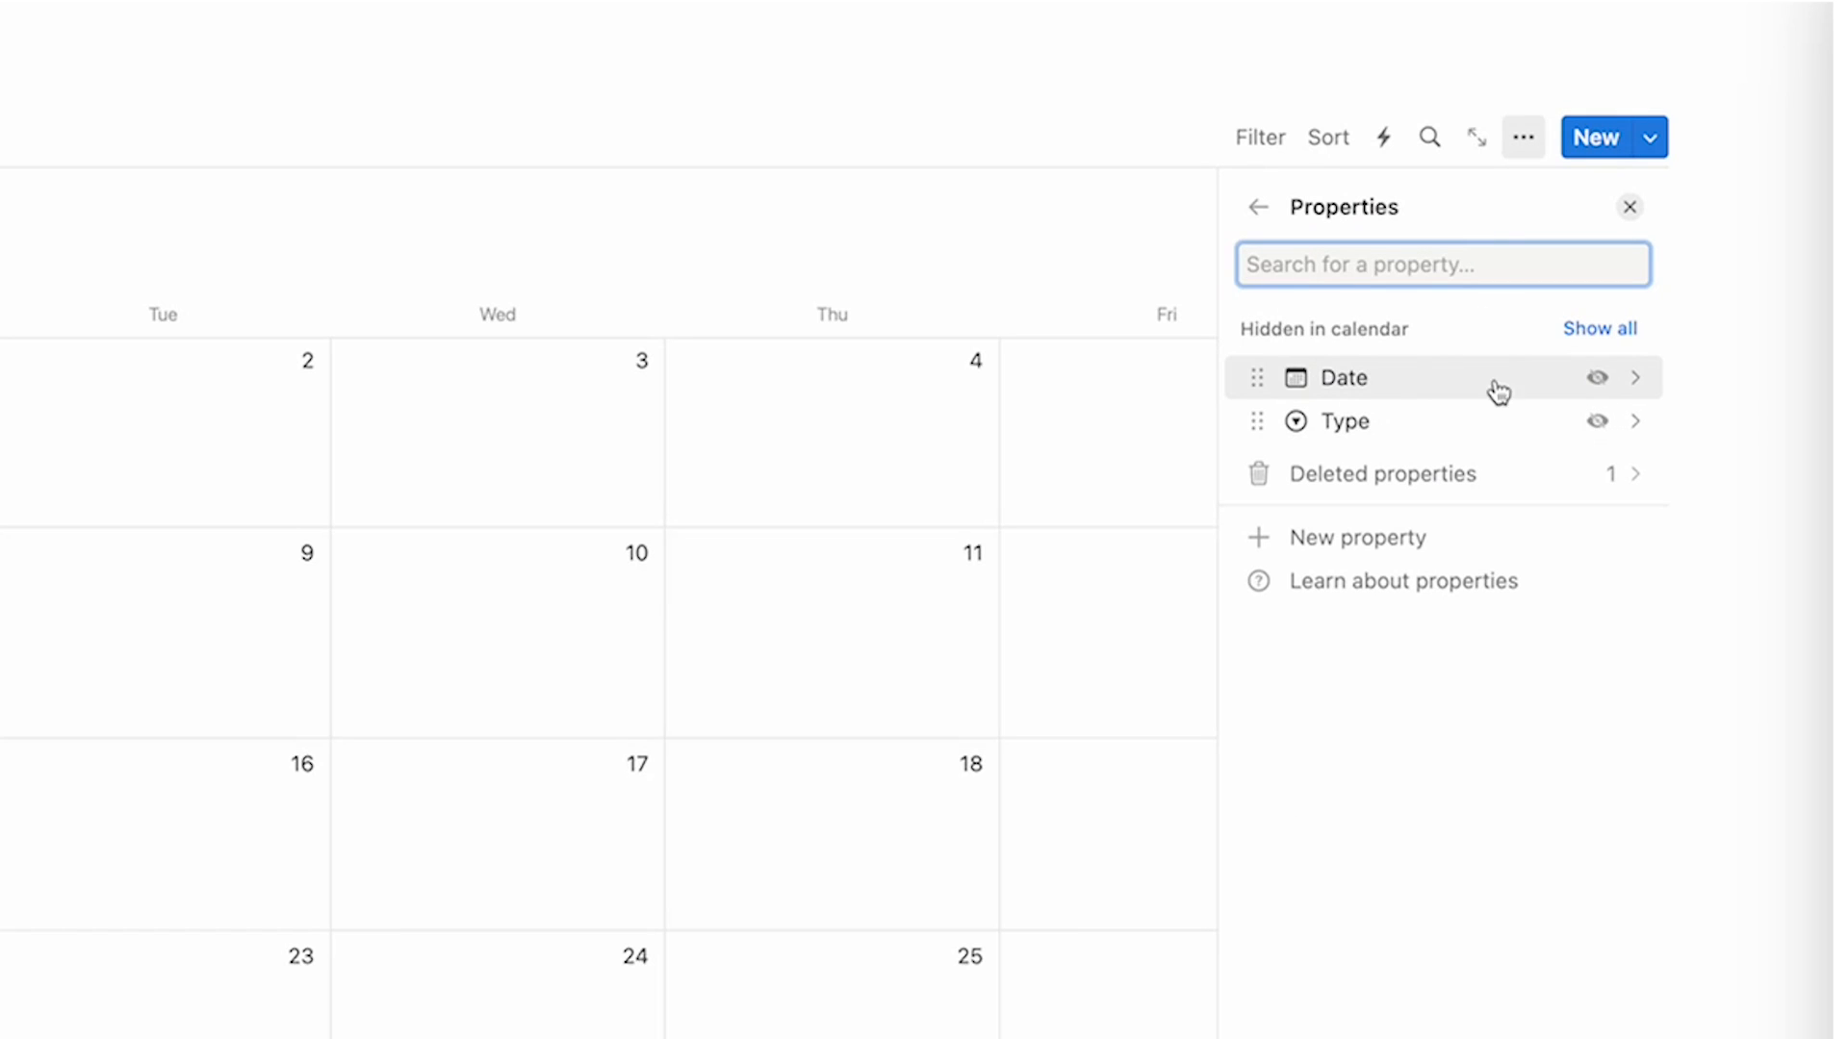
pyautogui.click(1597, 420)
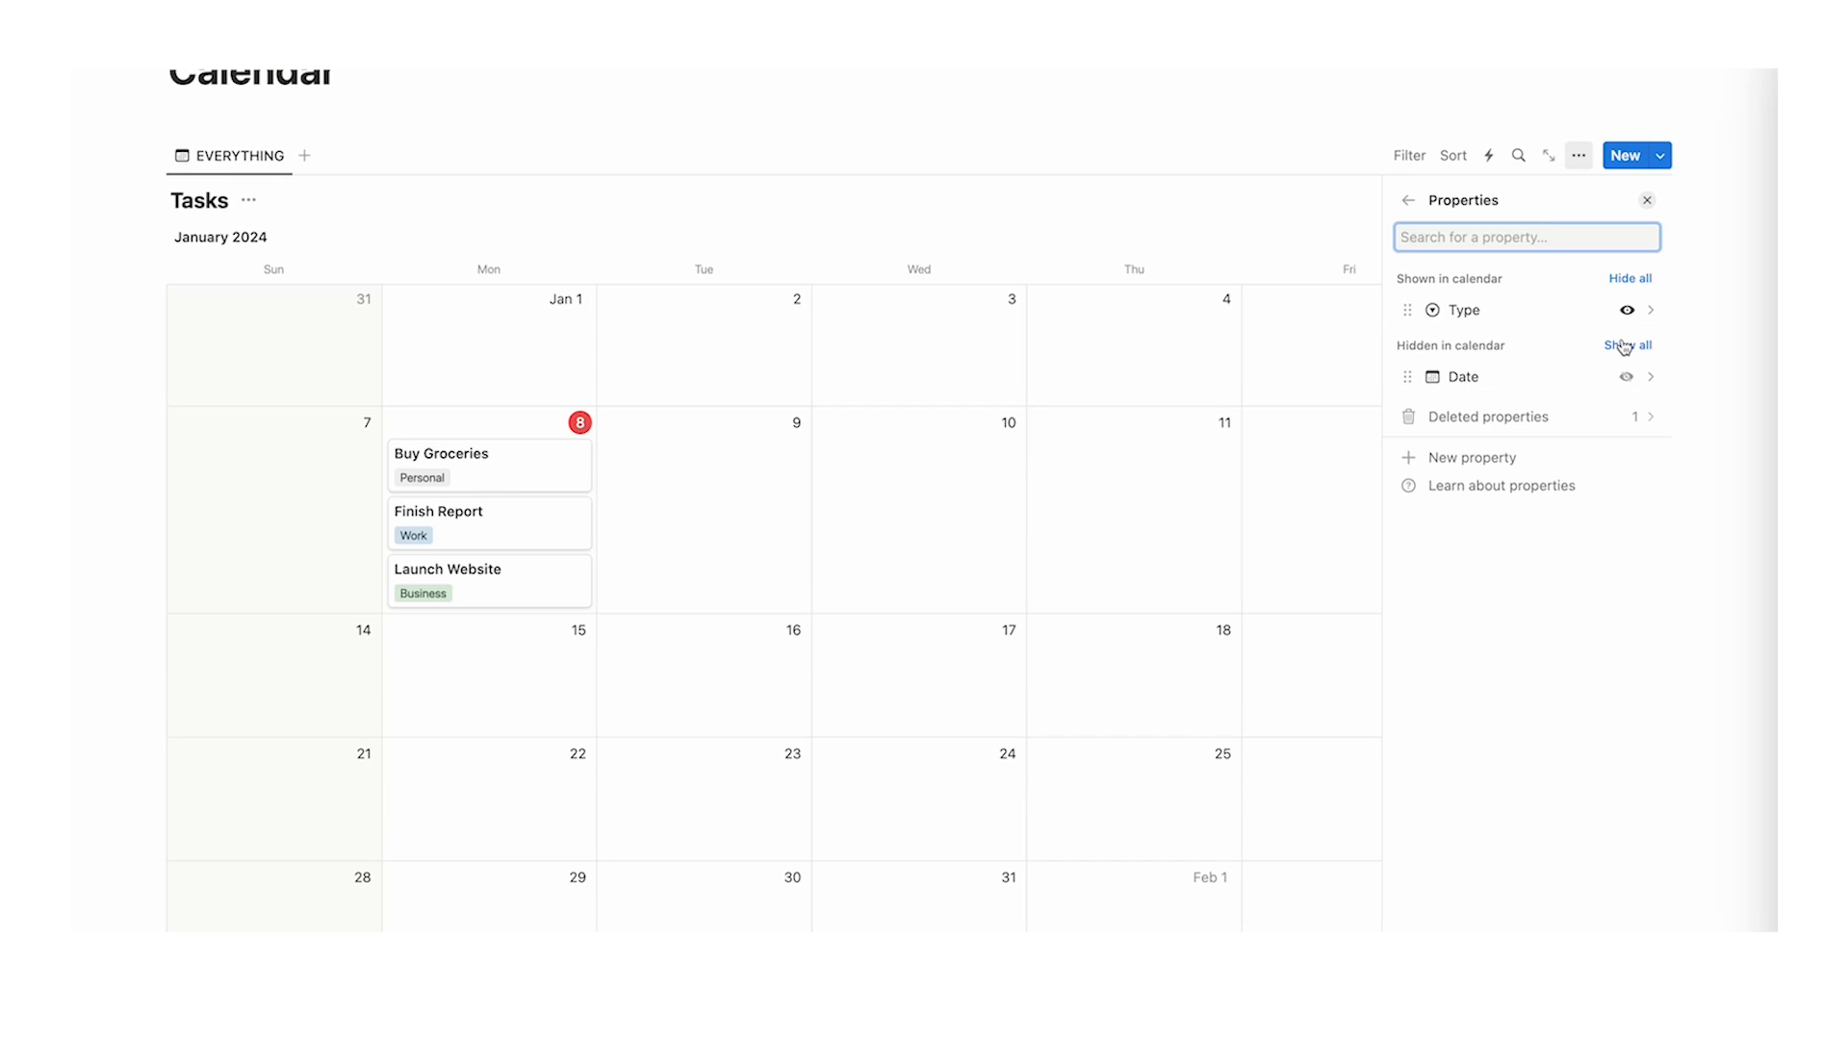
pyautogui.click(893, 518)
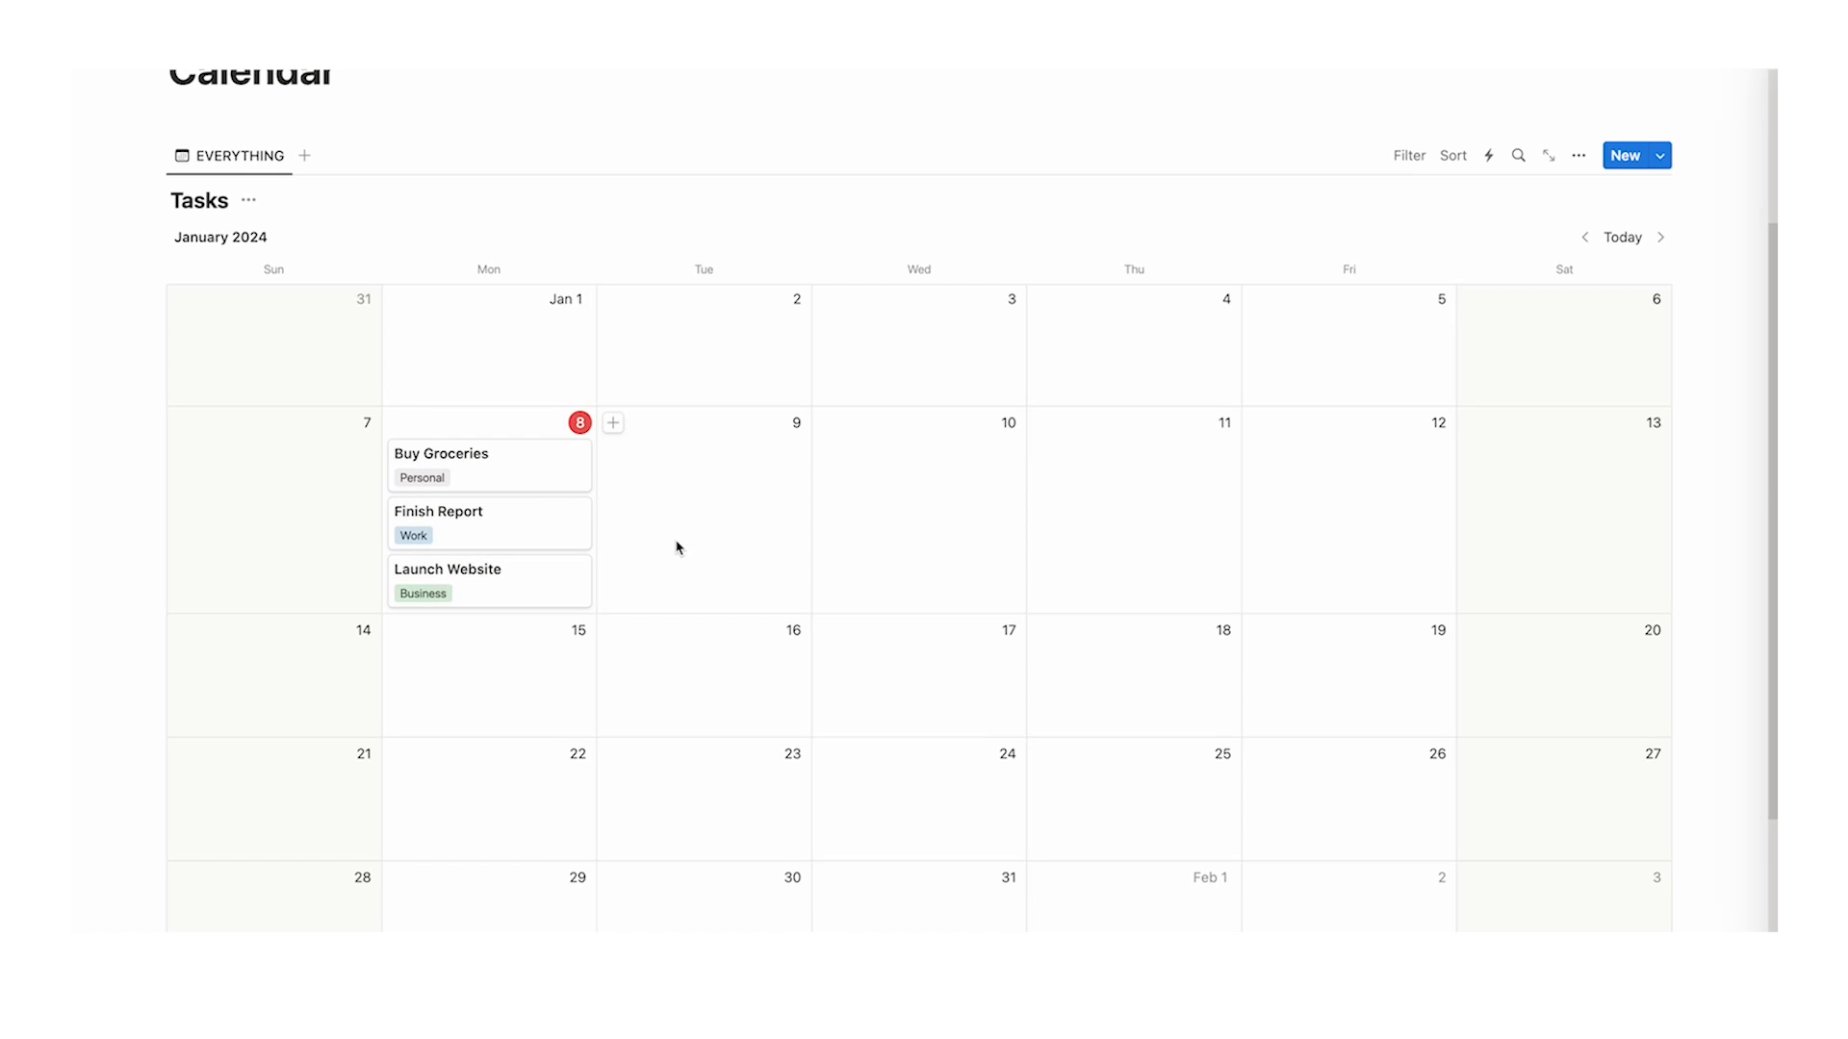
# - Duplicate the EVERYTHING calendar view and name the copy Business
pyautogui.scroll(1, 863, 453)
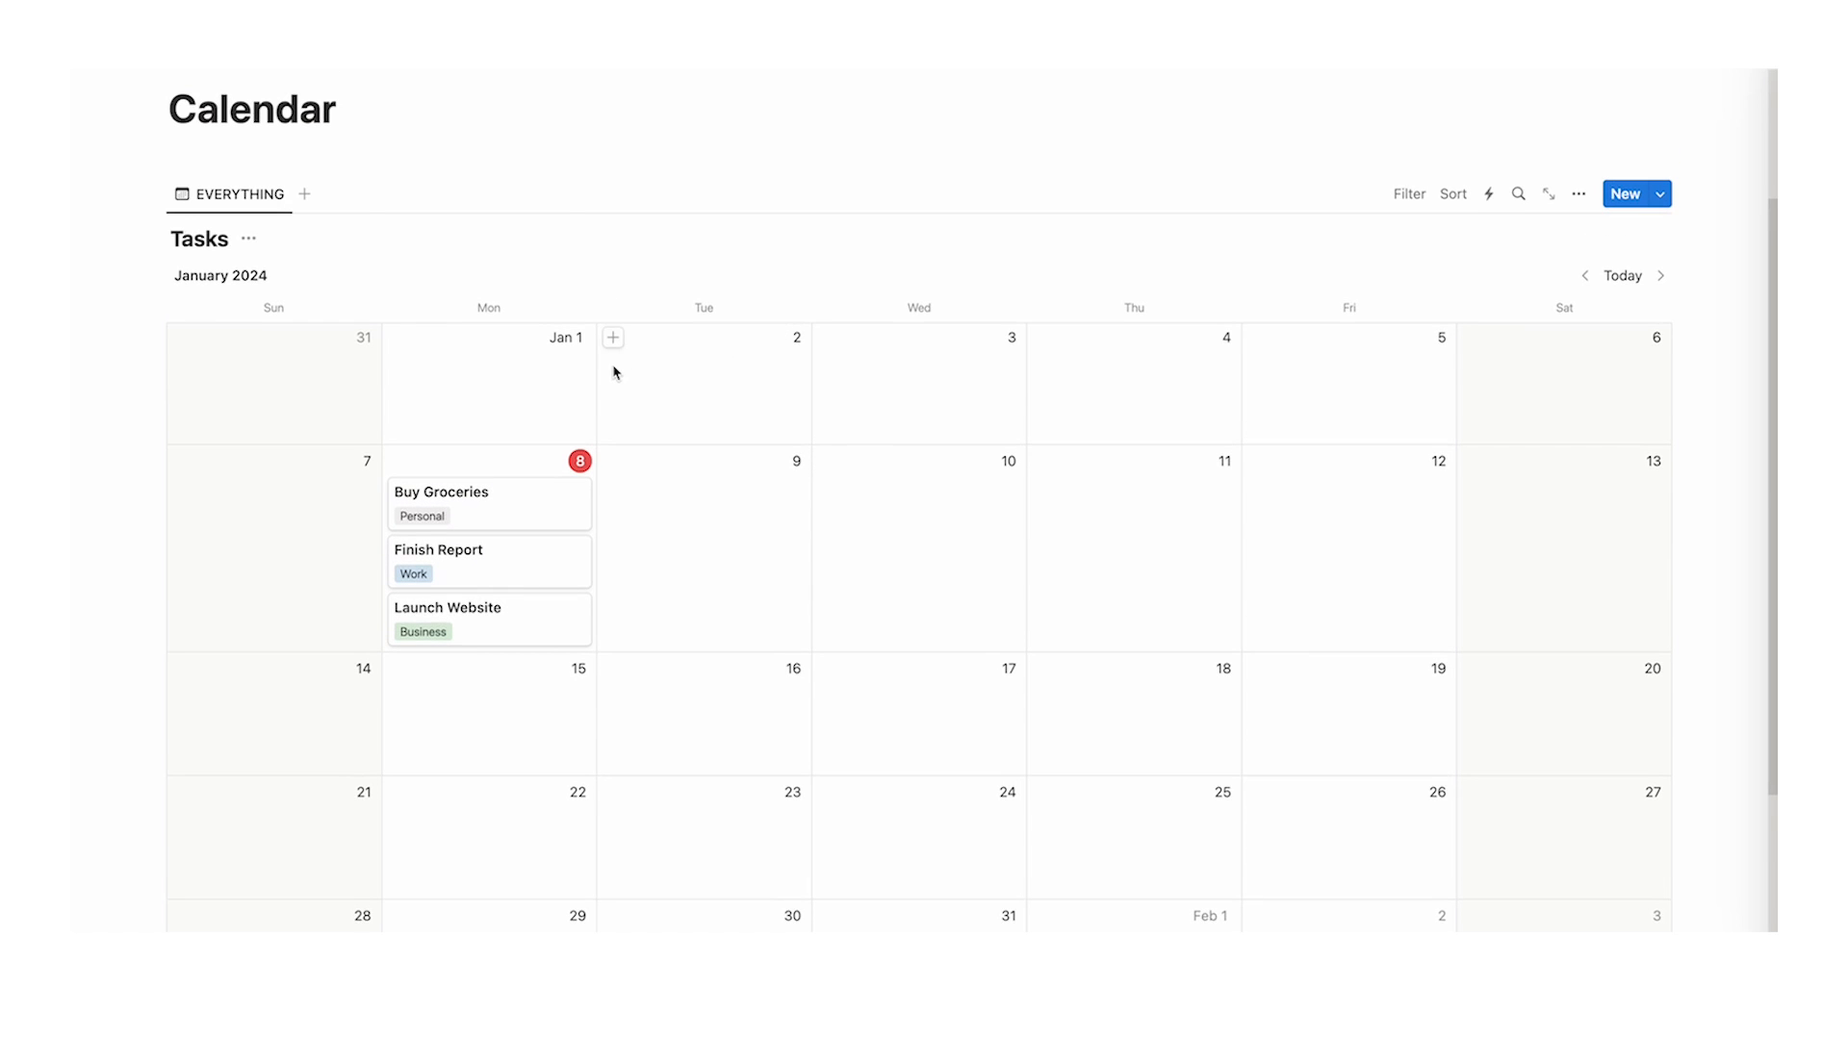
pyautogui.scroll(-4, 630, 389)
pyautogui.scroll(2, 650, 405)
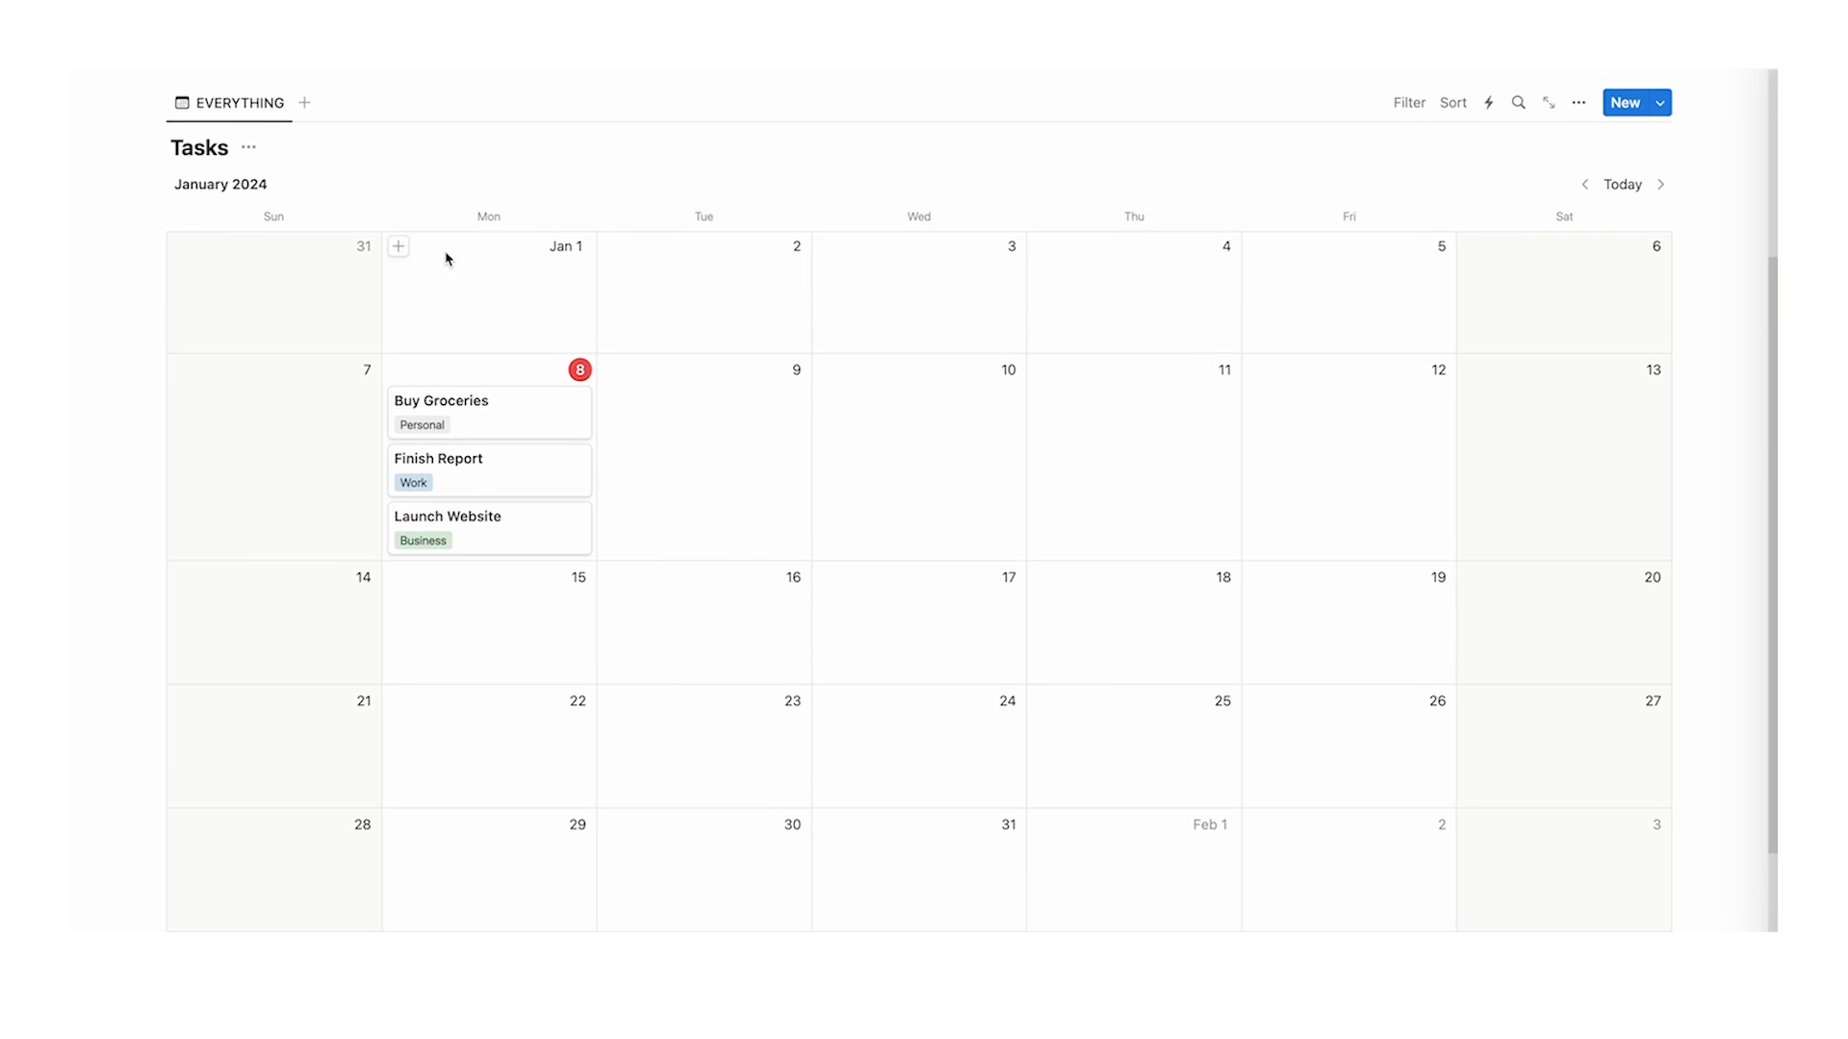
pyautogui.click(266, 105)
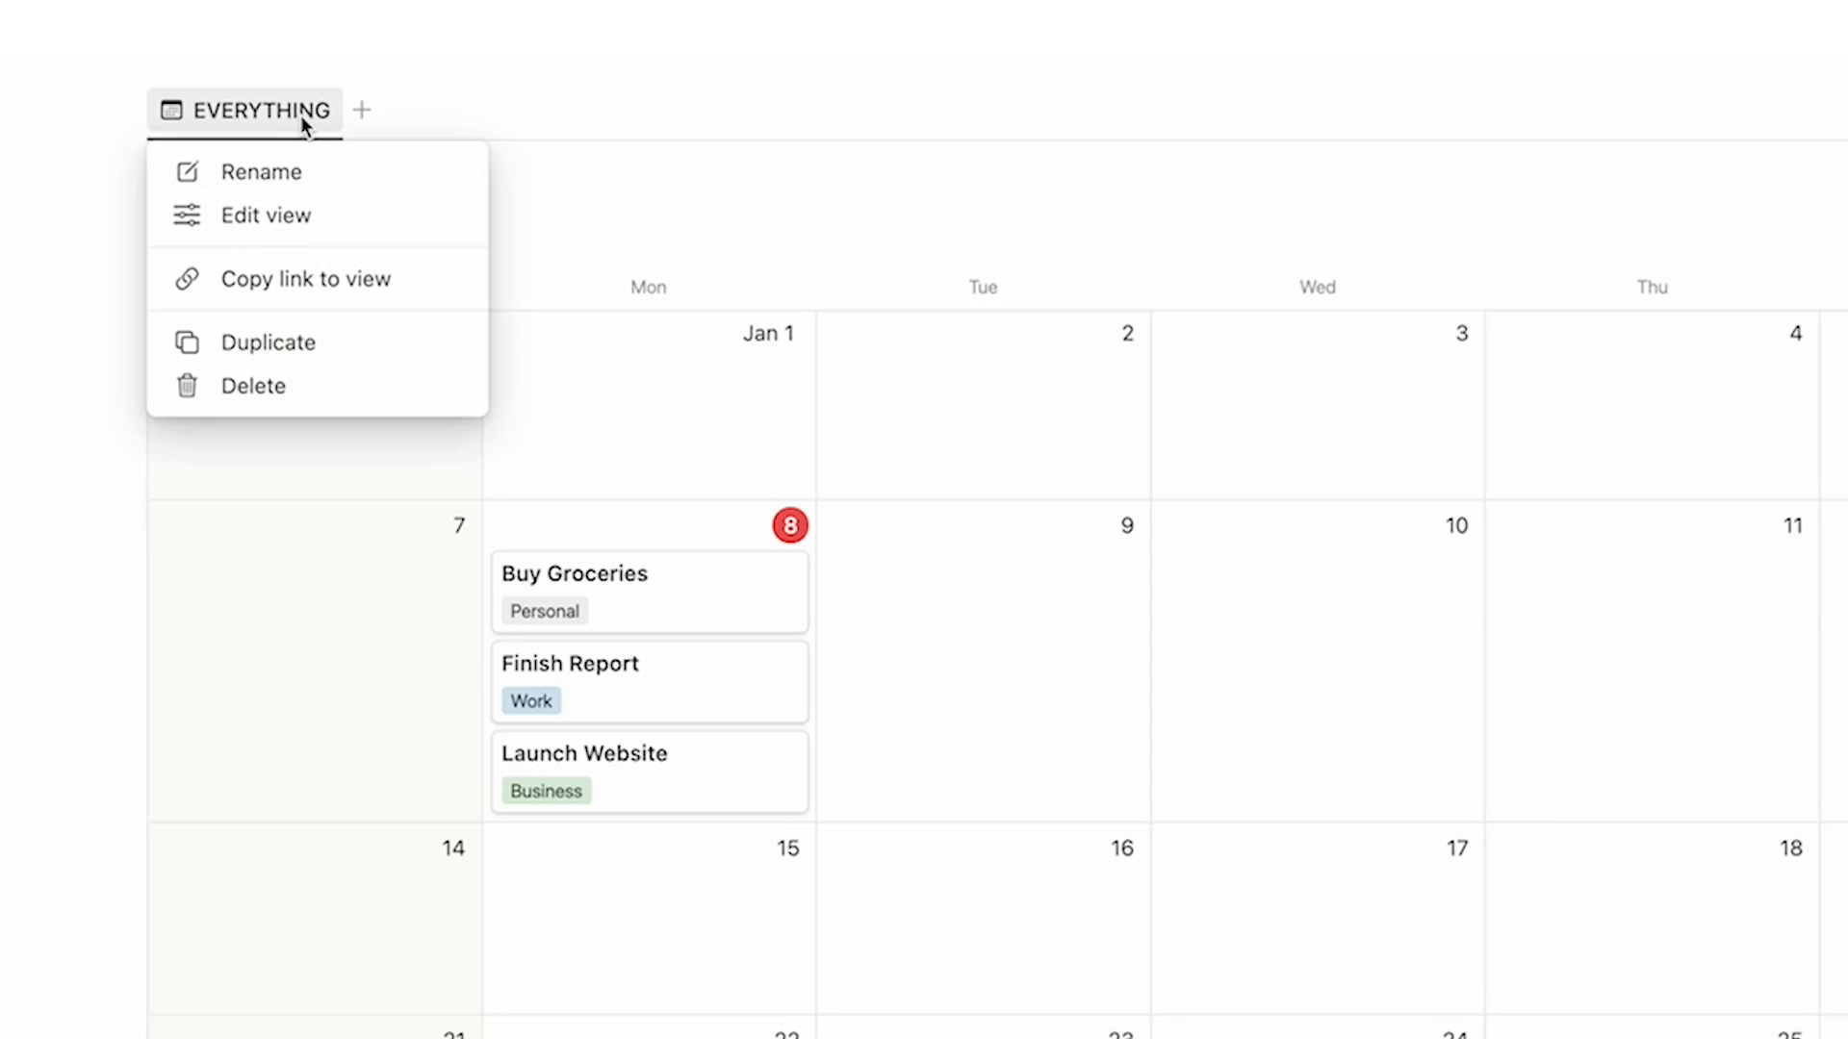
pyautogui.click(301, 348)
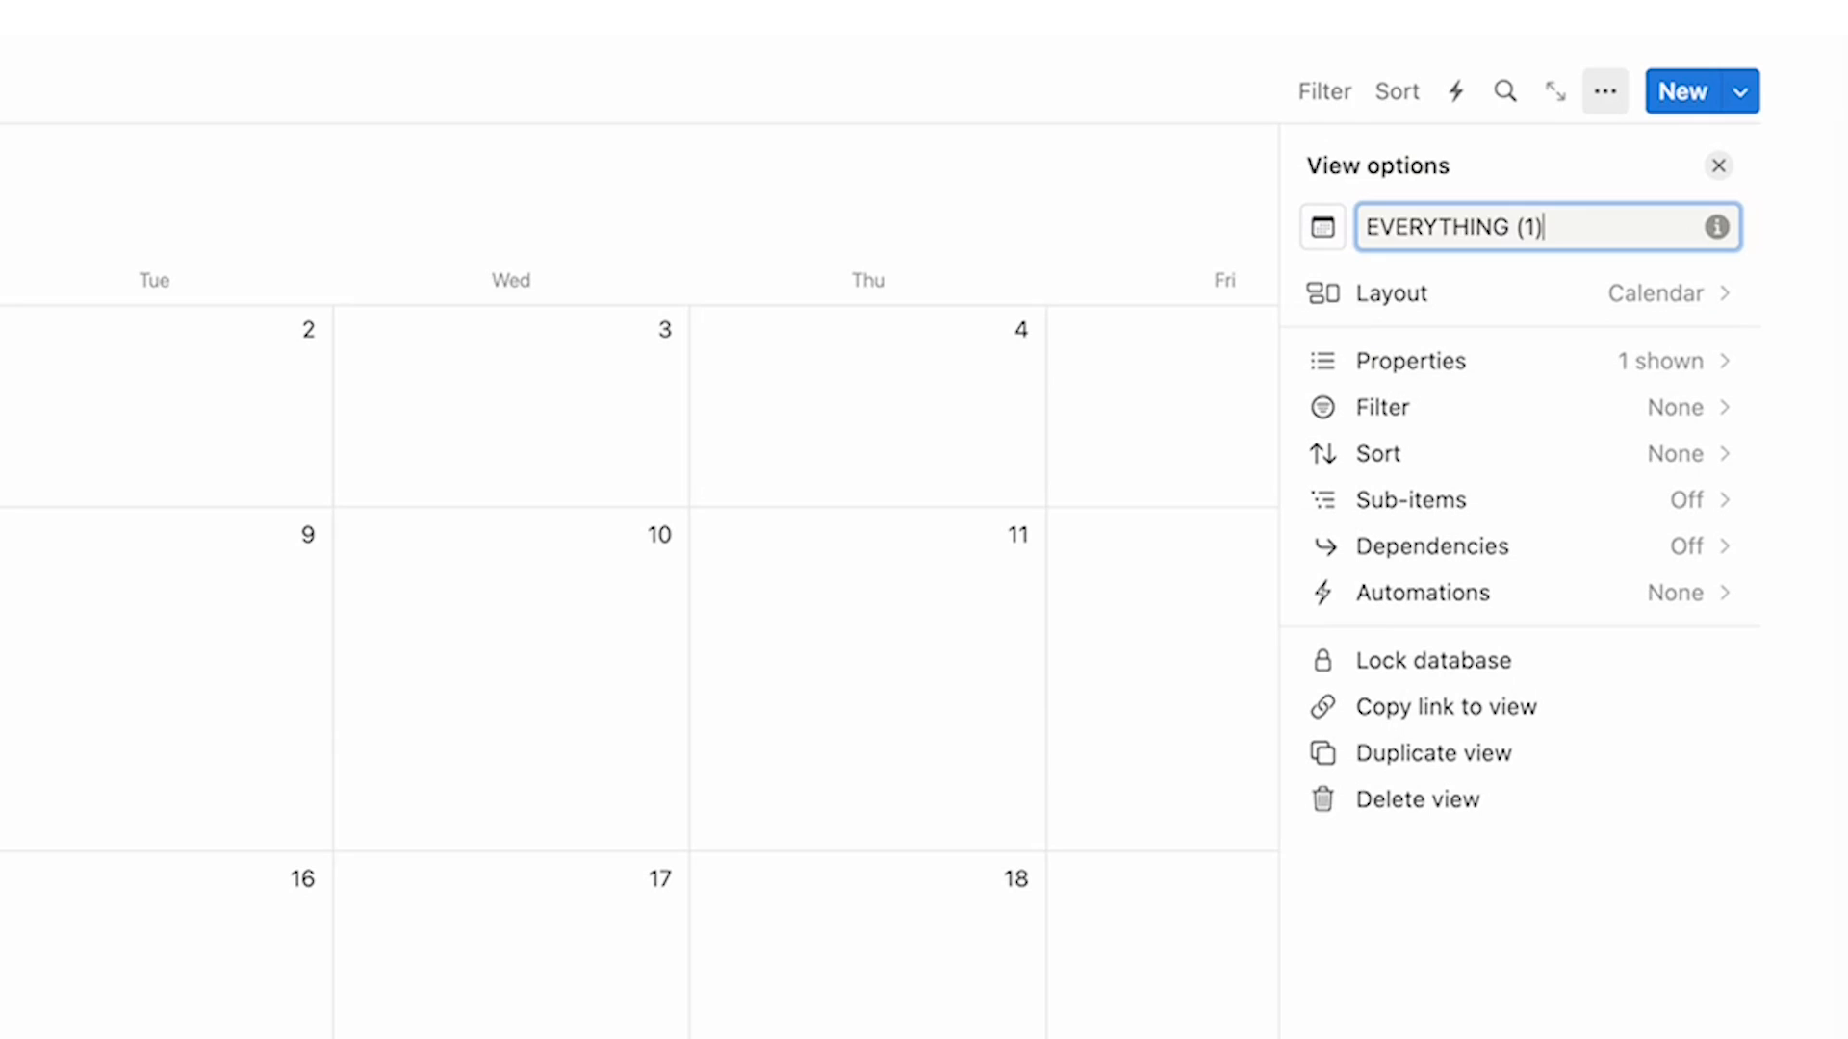
pyautogui.hotkey('ctrl', 'a')
pyautogui.write('Business')
pyautogui.click(599, 307)
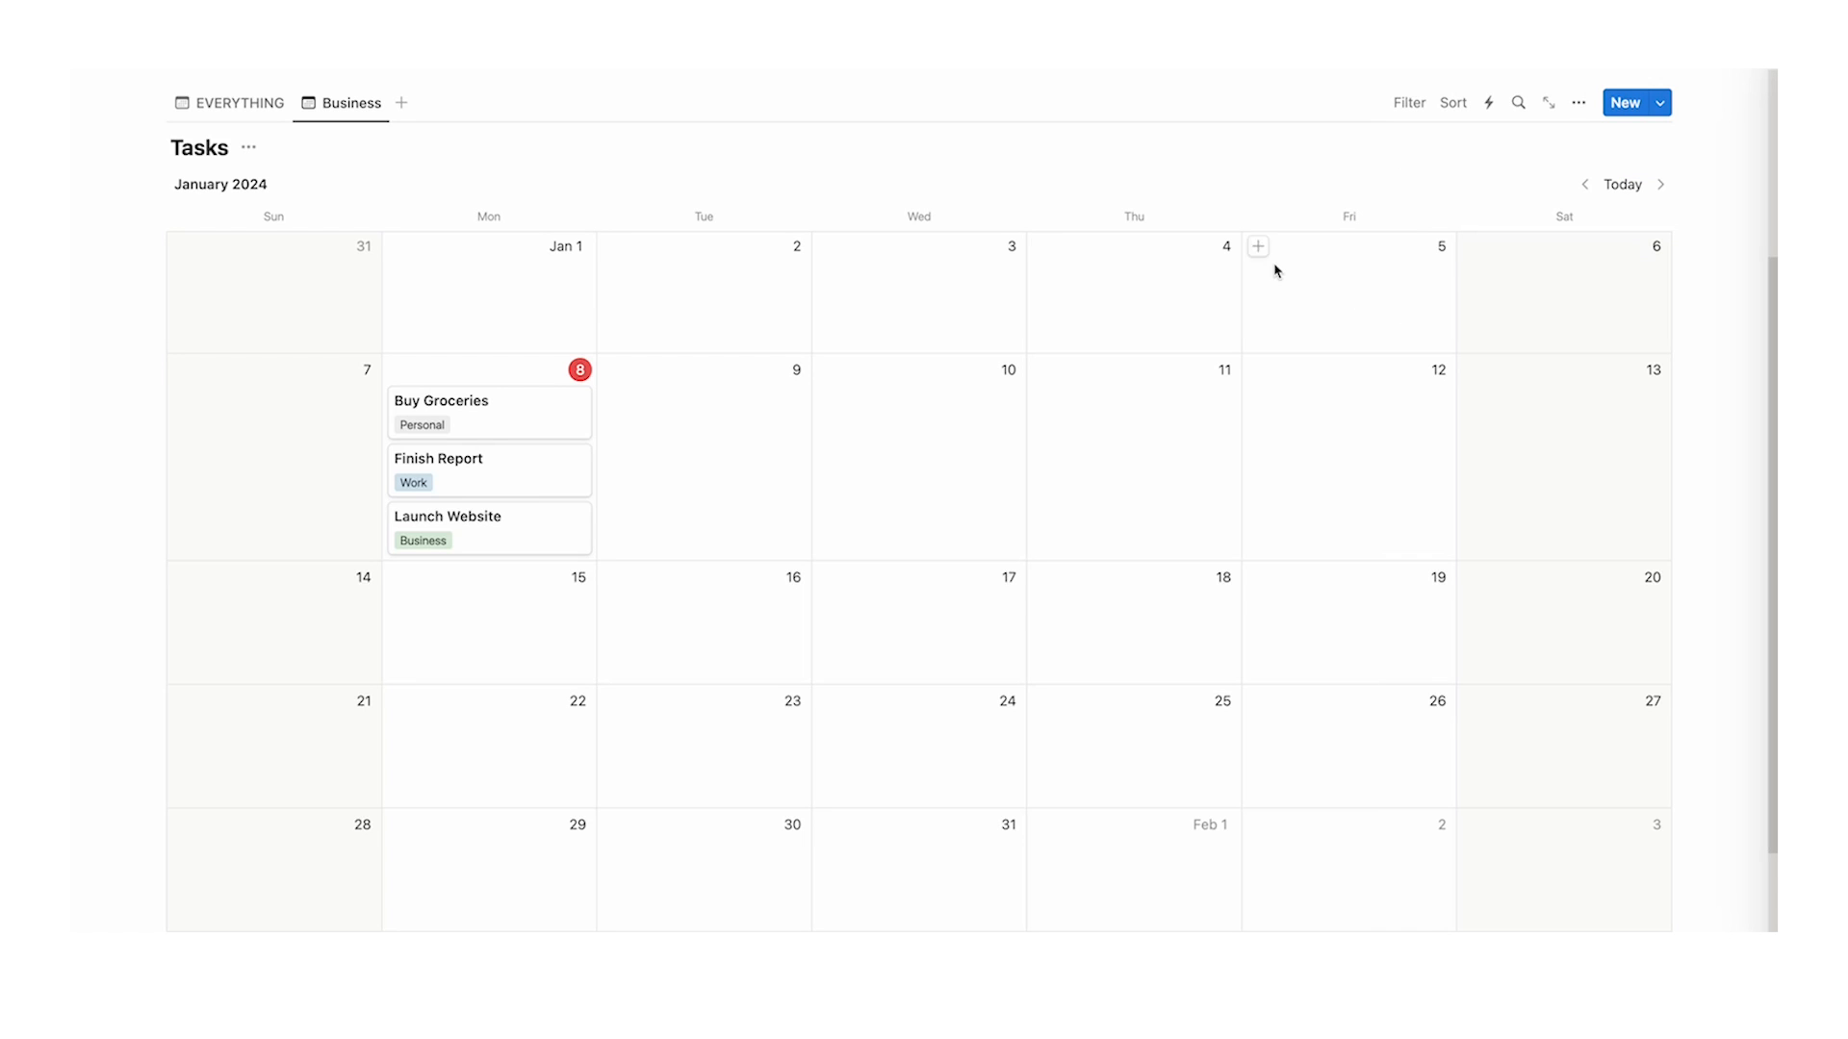
# - Add an advanced filter to the Business view so it only includes tasks where Type is Business
pyautogui.click(1407, 104)
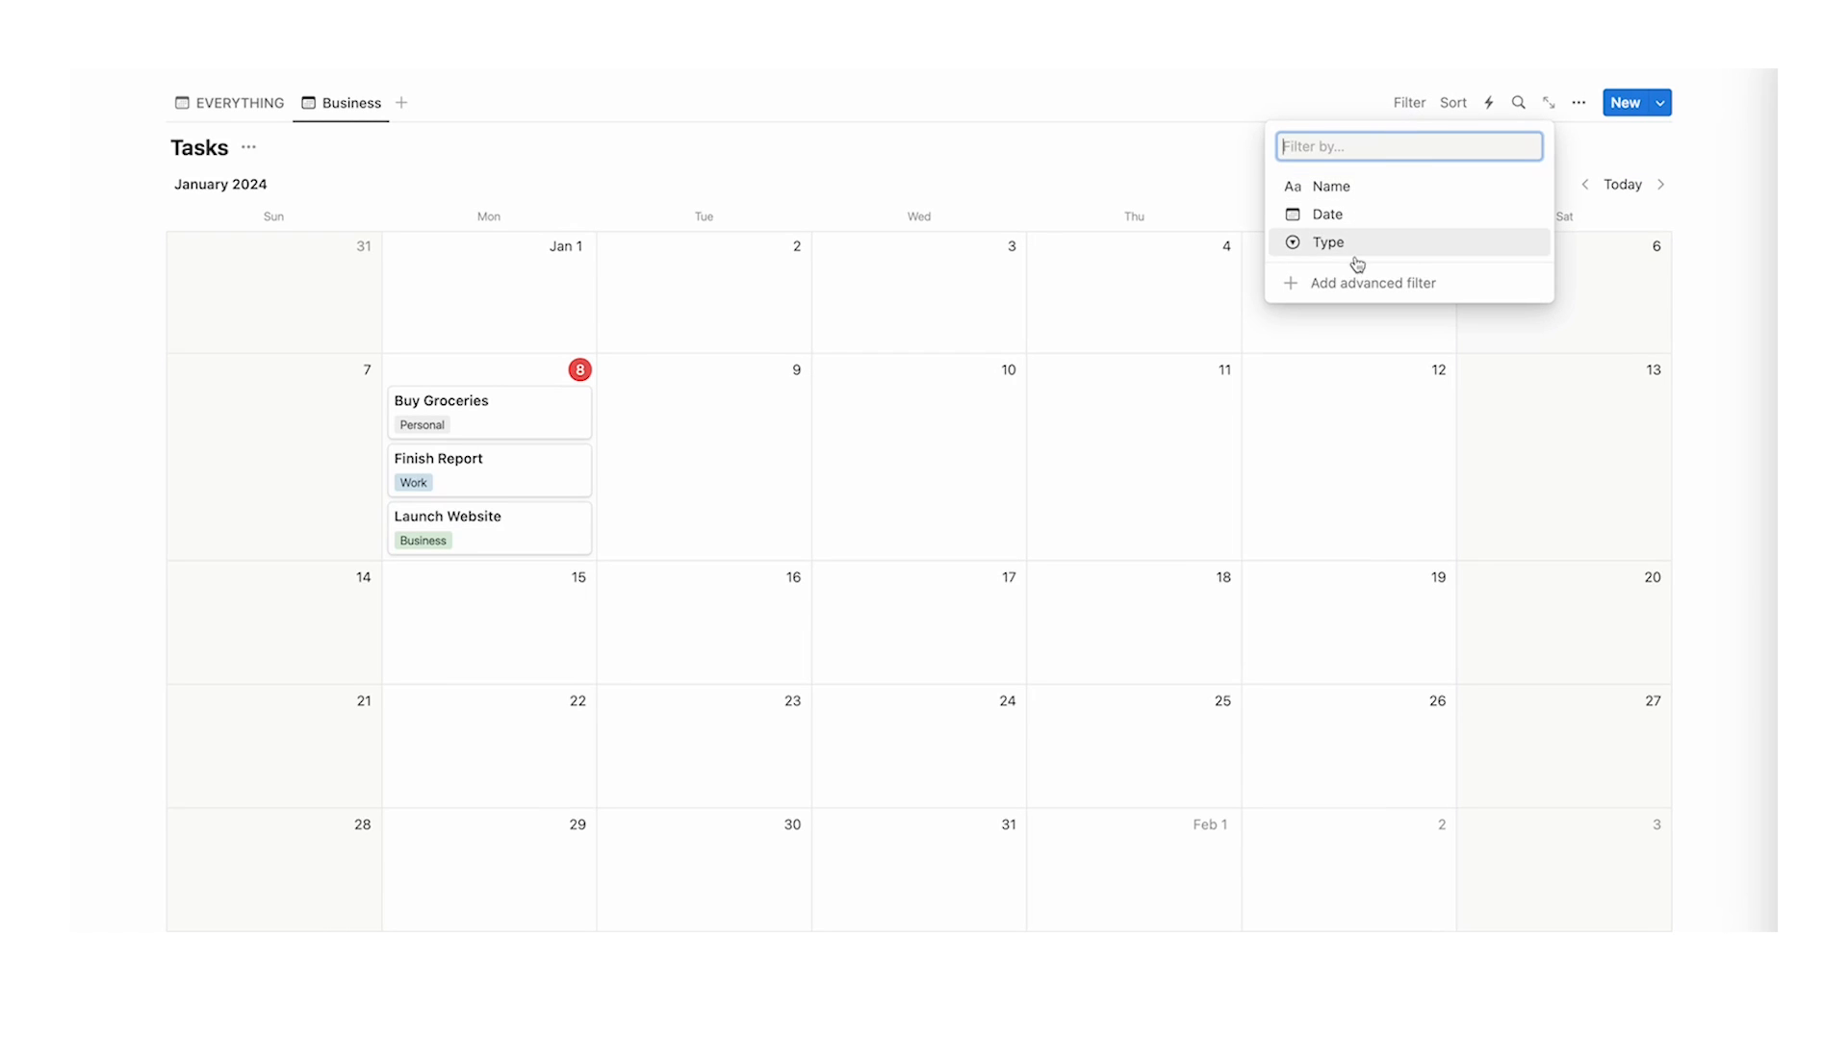
pyautogui.click(1353, 287)
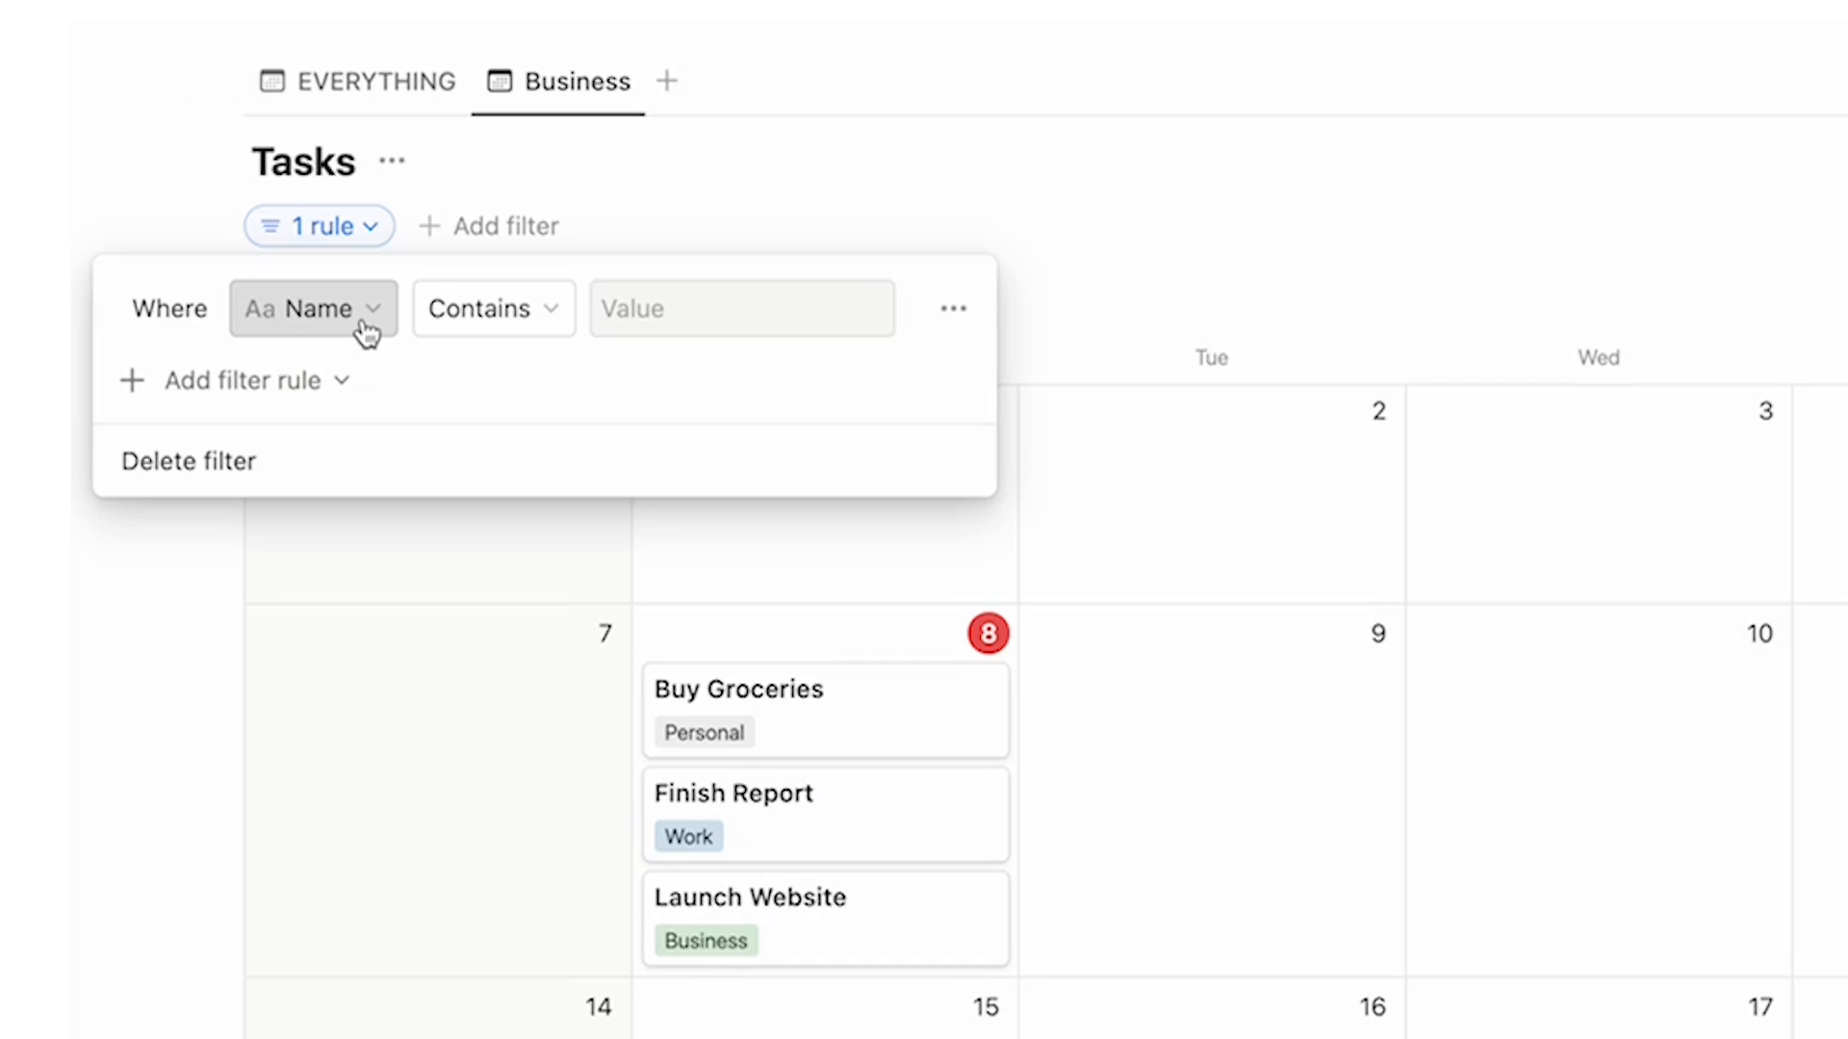
pyautogui.click(227, 227)
pyautogui.click(298, 556)
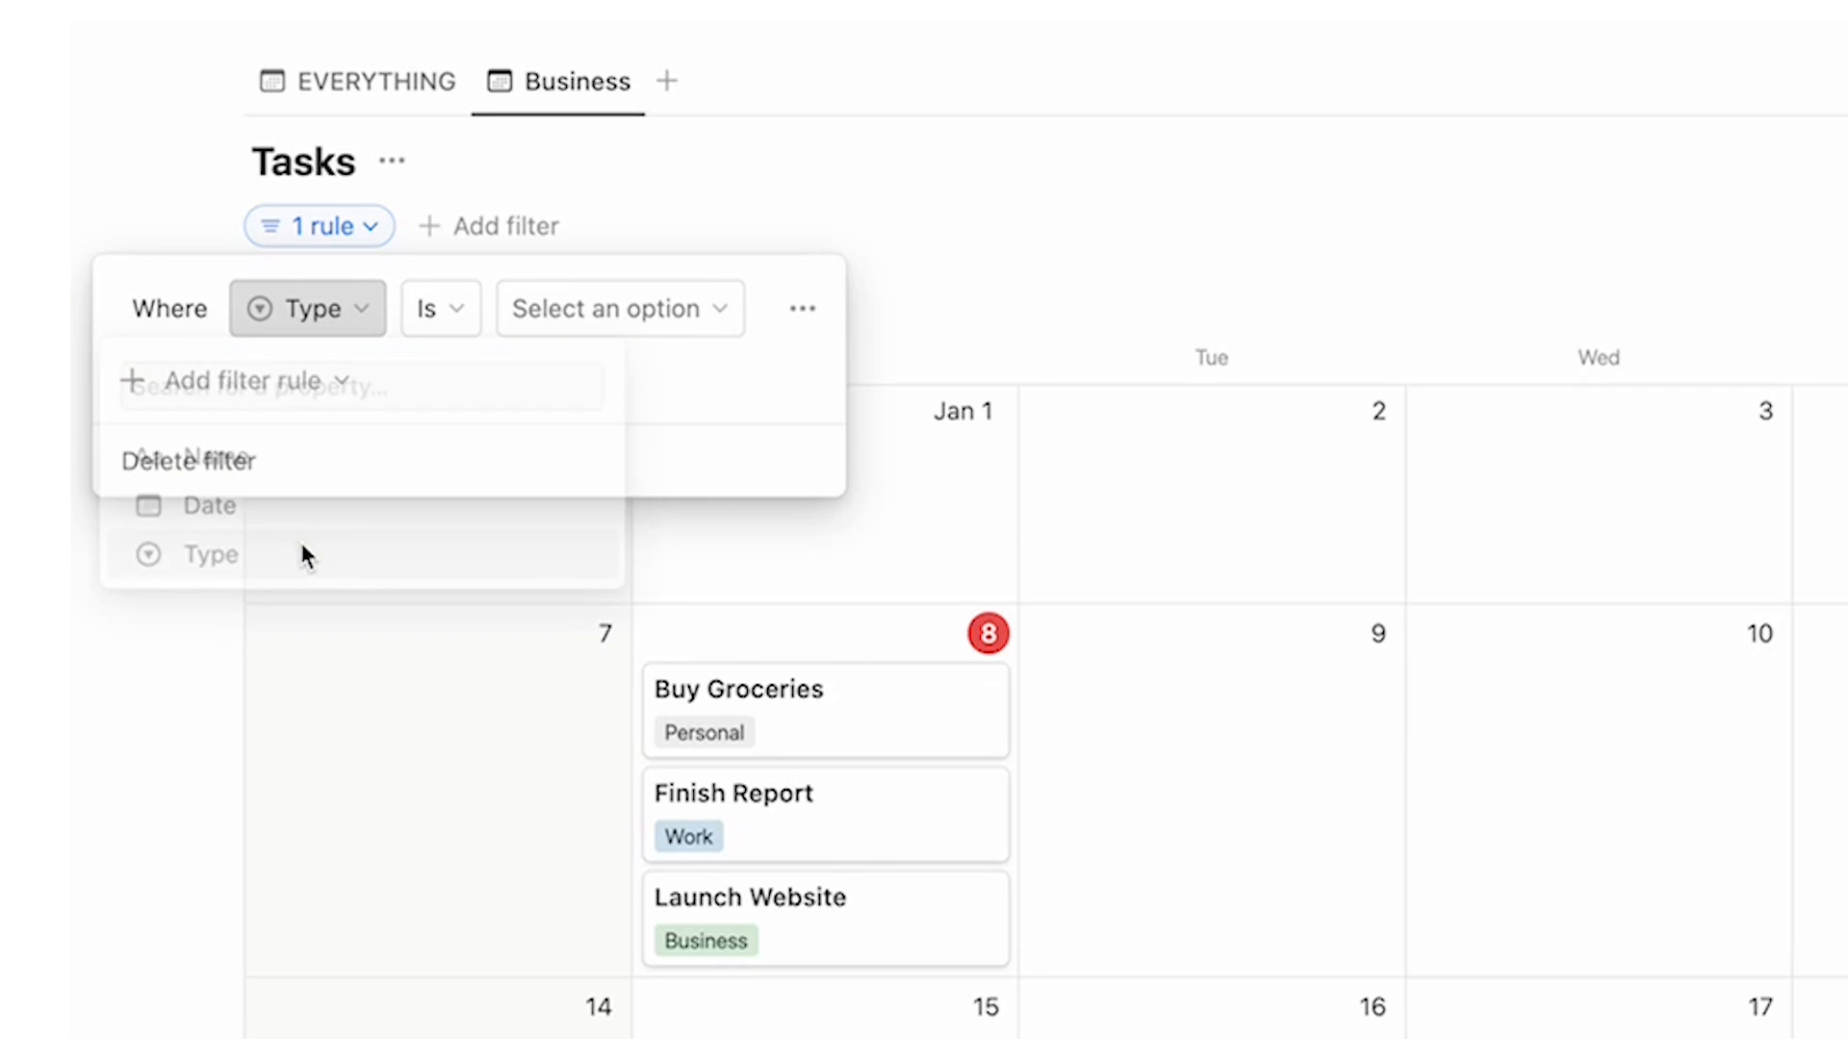
pyautogui.click(635, 332)
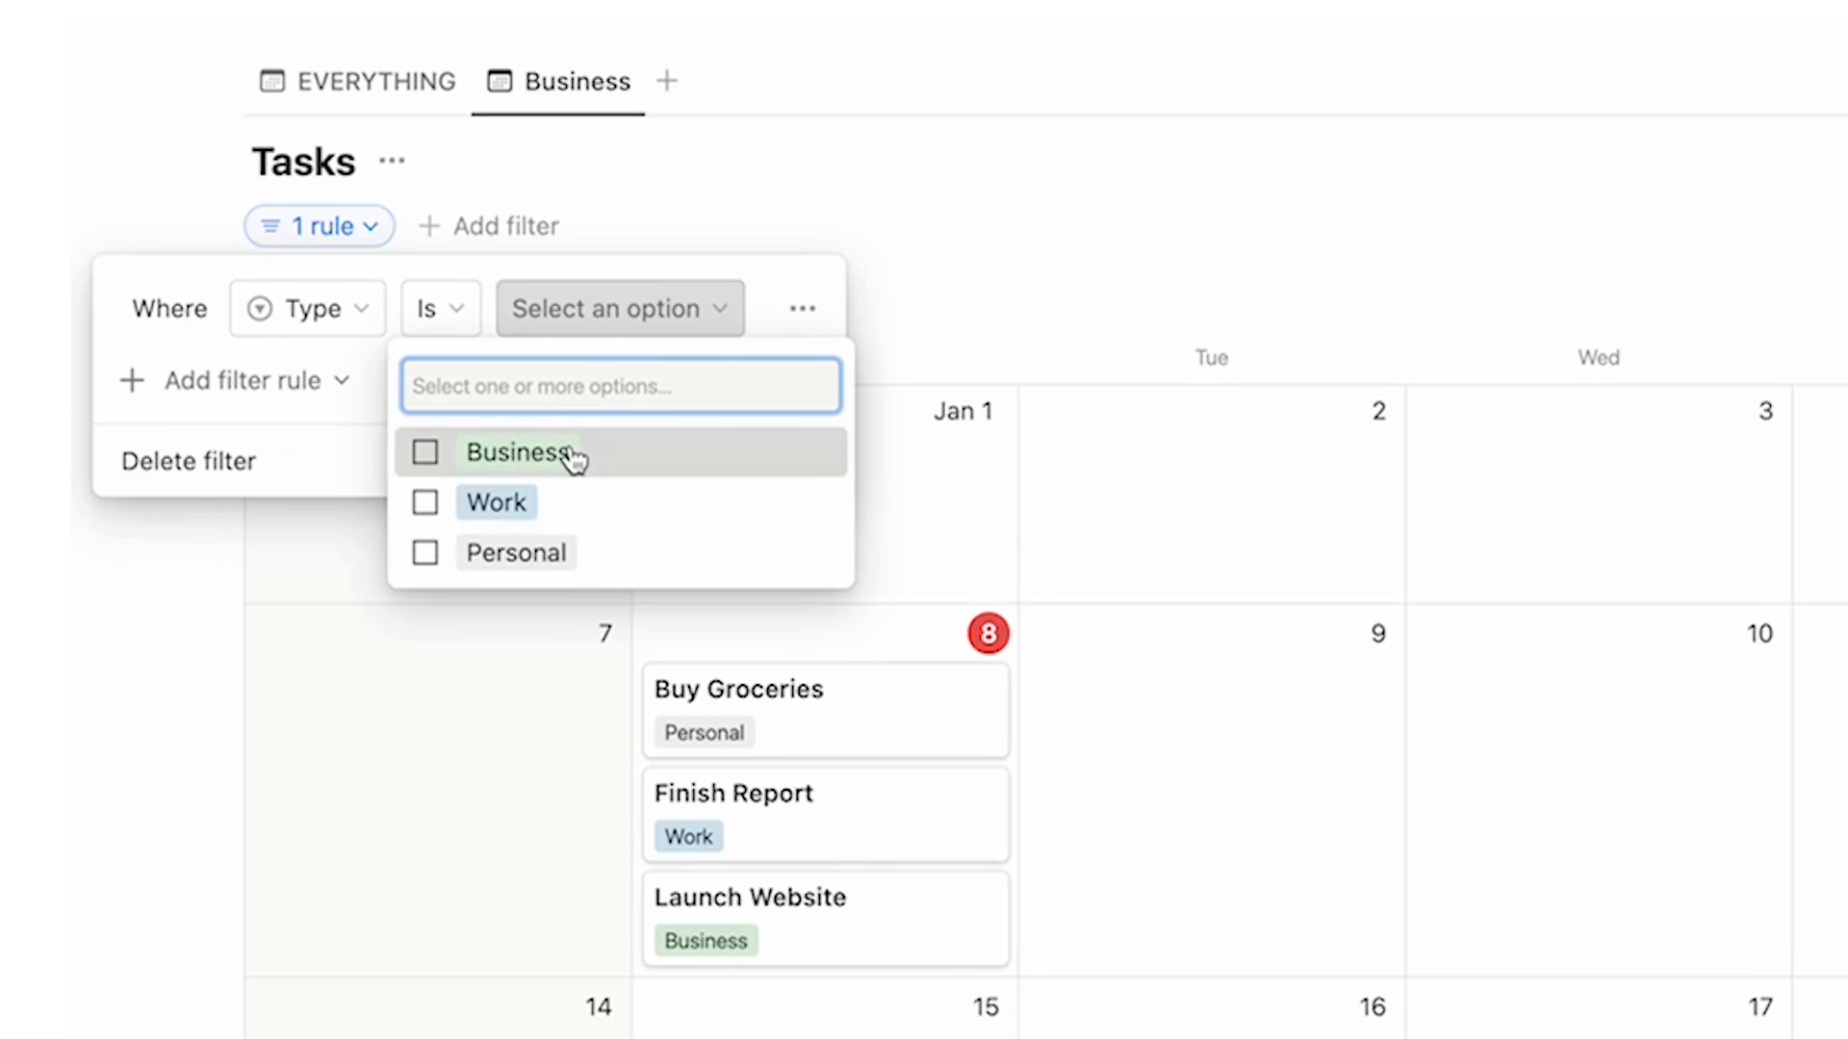
pyautogui.click(575, 457)
pyautogui.click(1216, 582)
pyautogui.click(706, 381)
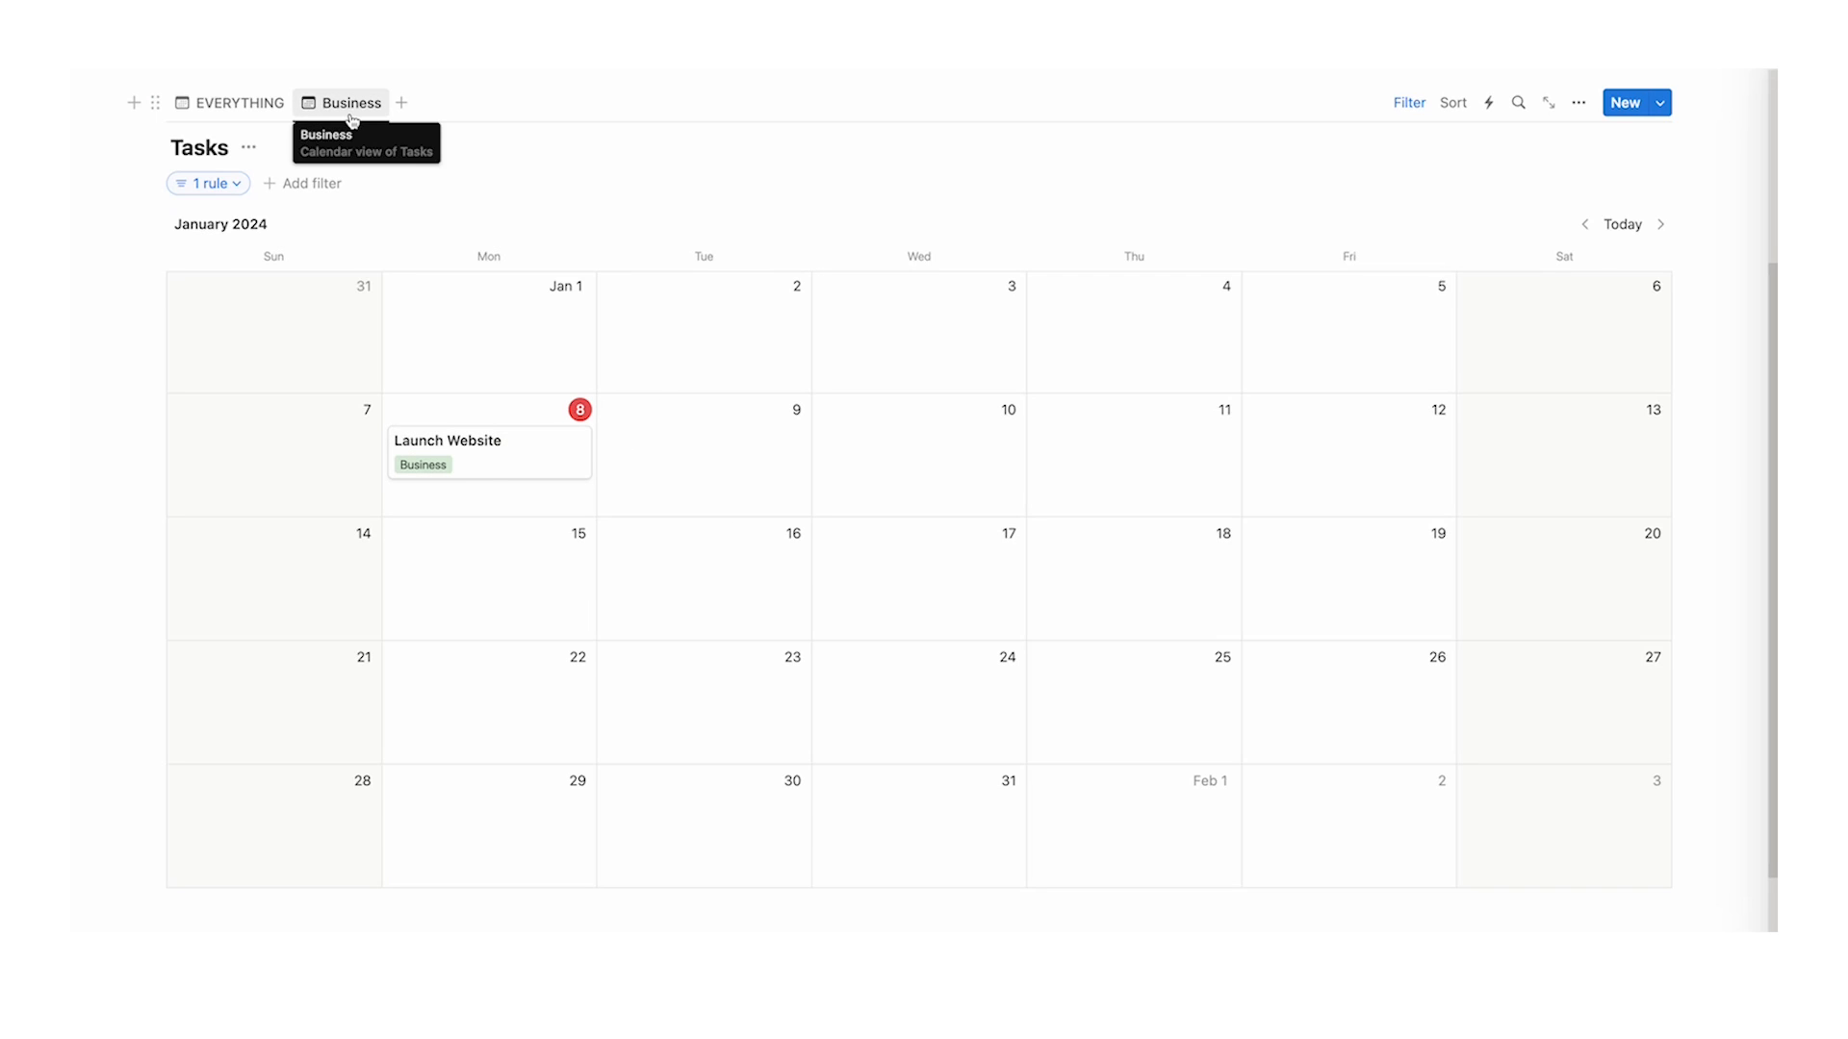
# - Compare the EVERYTHING and Business views and review the Business view's filter rule
pyautogui.scroll(2, 404, 385)
pyautogui.click(221, 192)
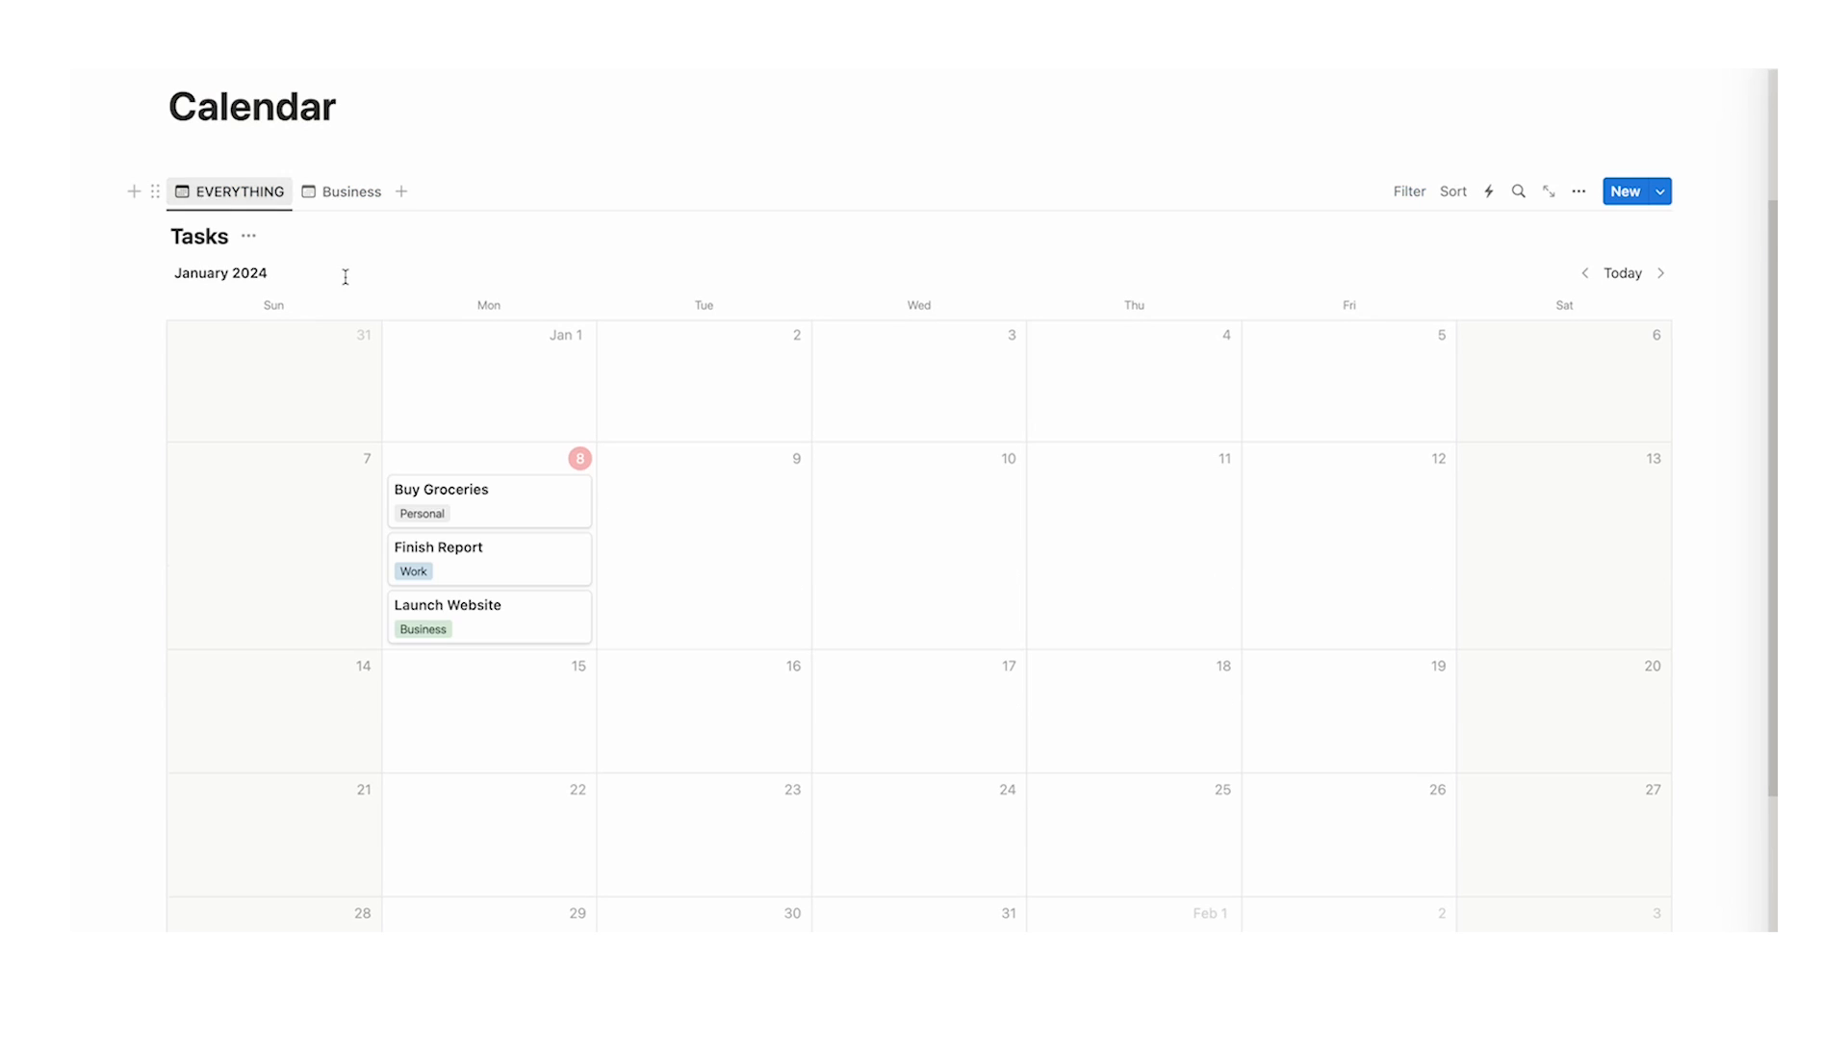
pyautogui.click(347, 192)
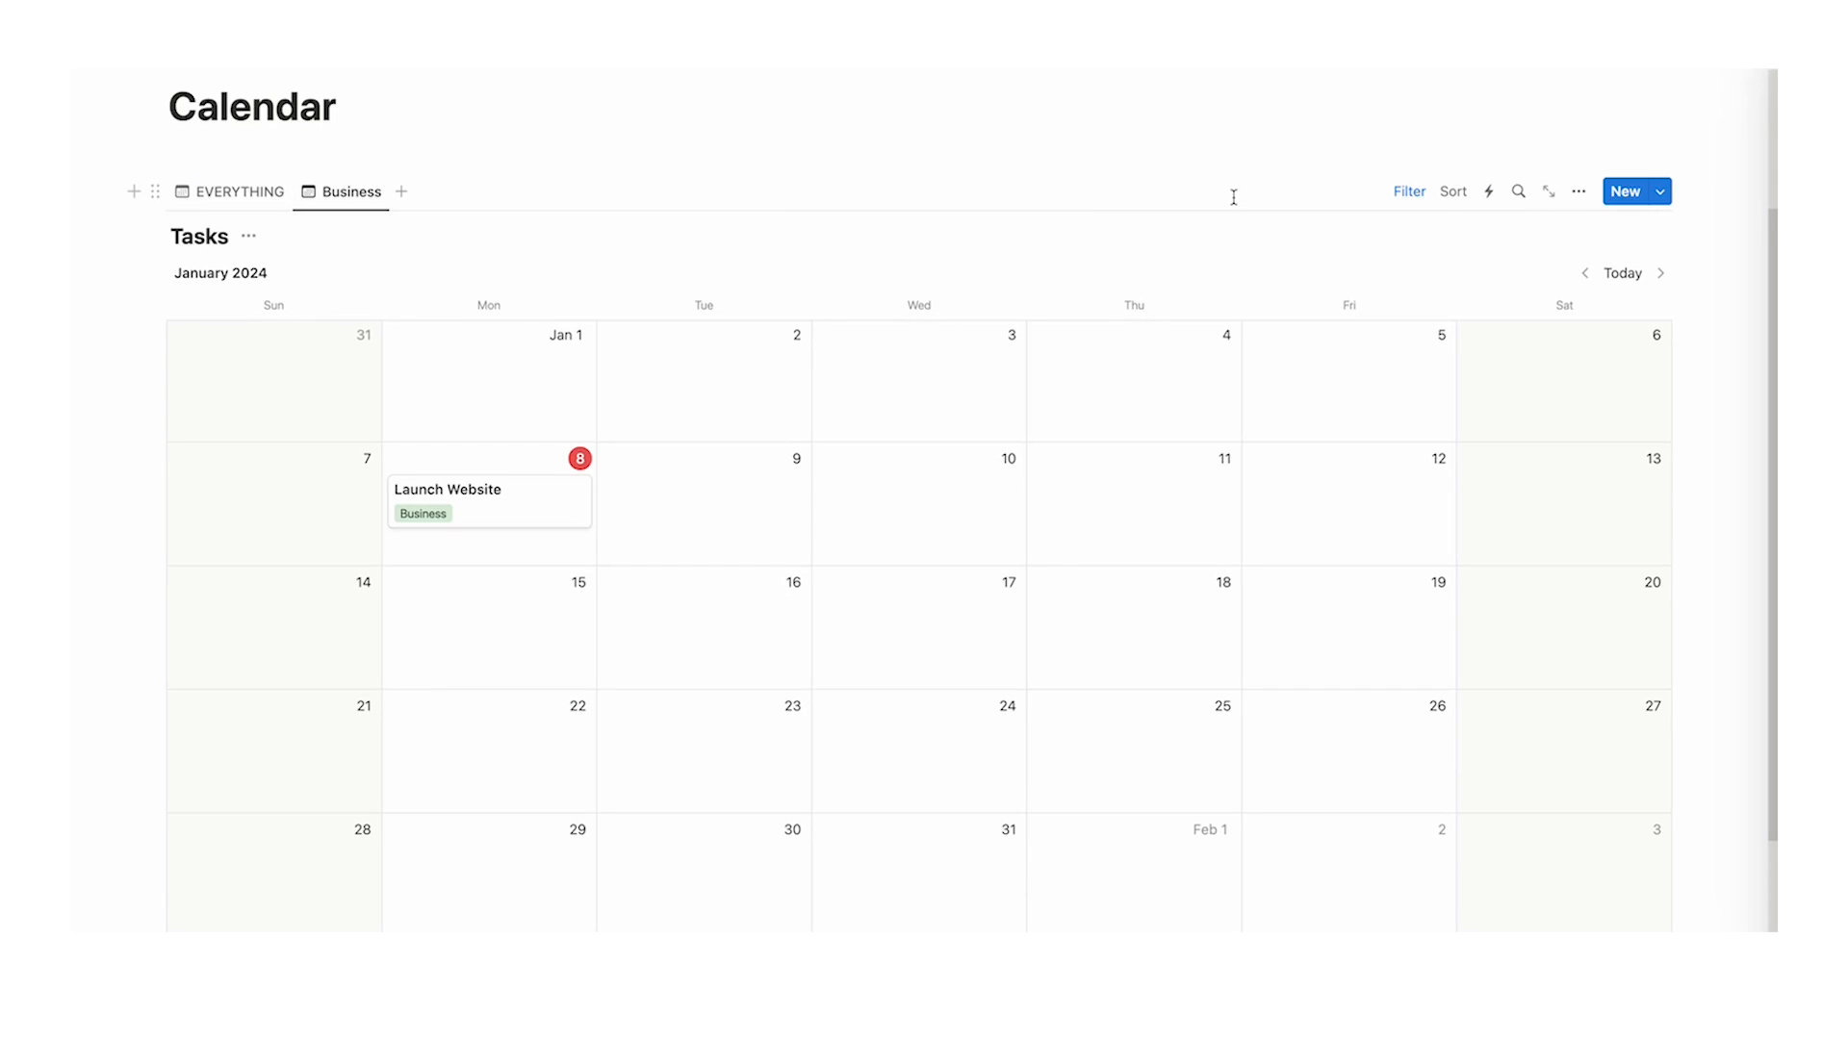
pyautogui.click(1410, 193)
pyautogui.click(219, 275)
pyautogui.click(683, 462)
# - Duplicate the Business view and name the copy Work
pyautogui.click(364, 194)
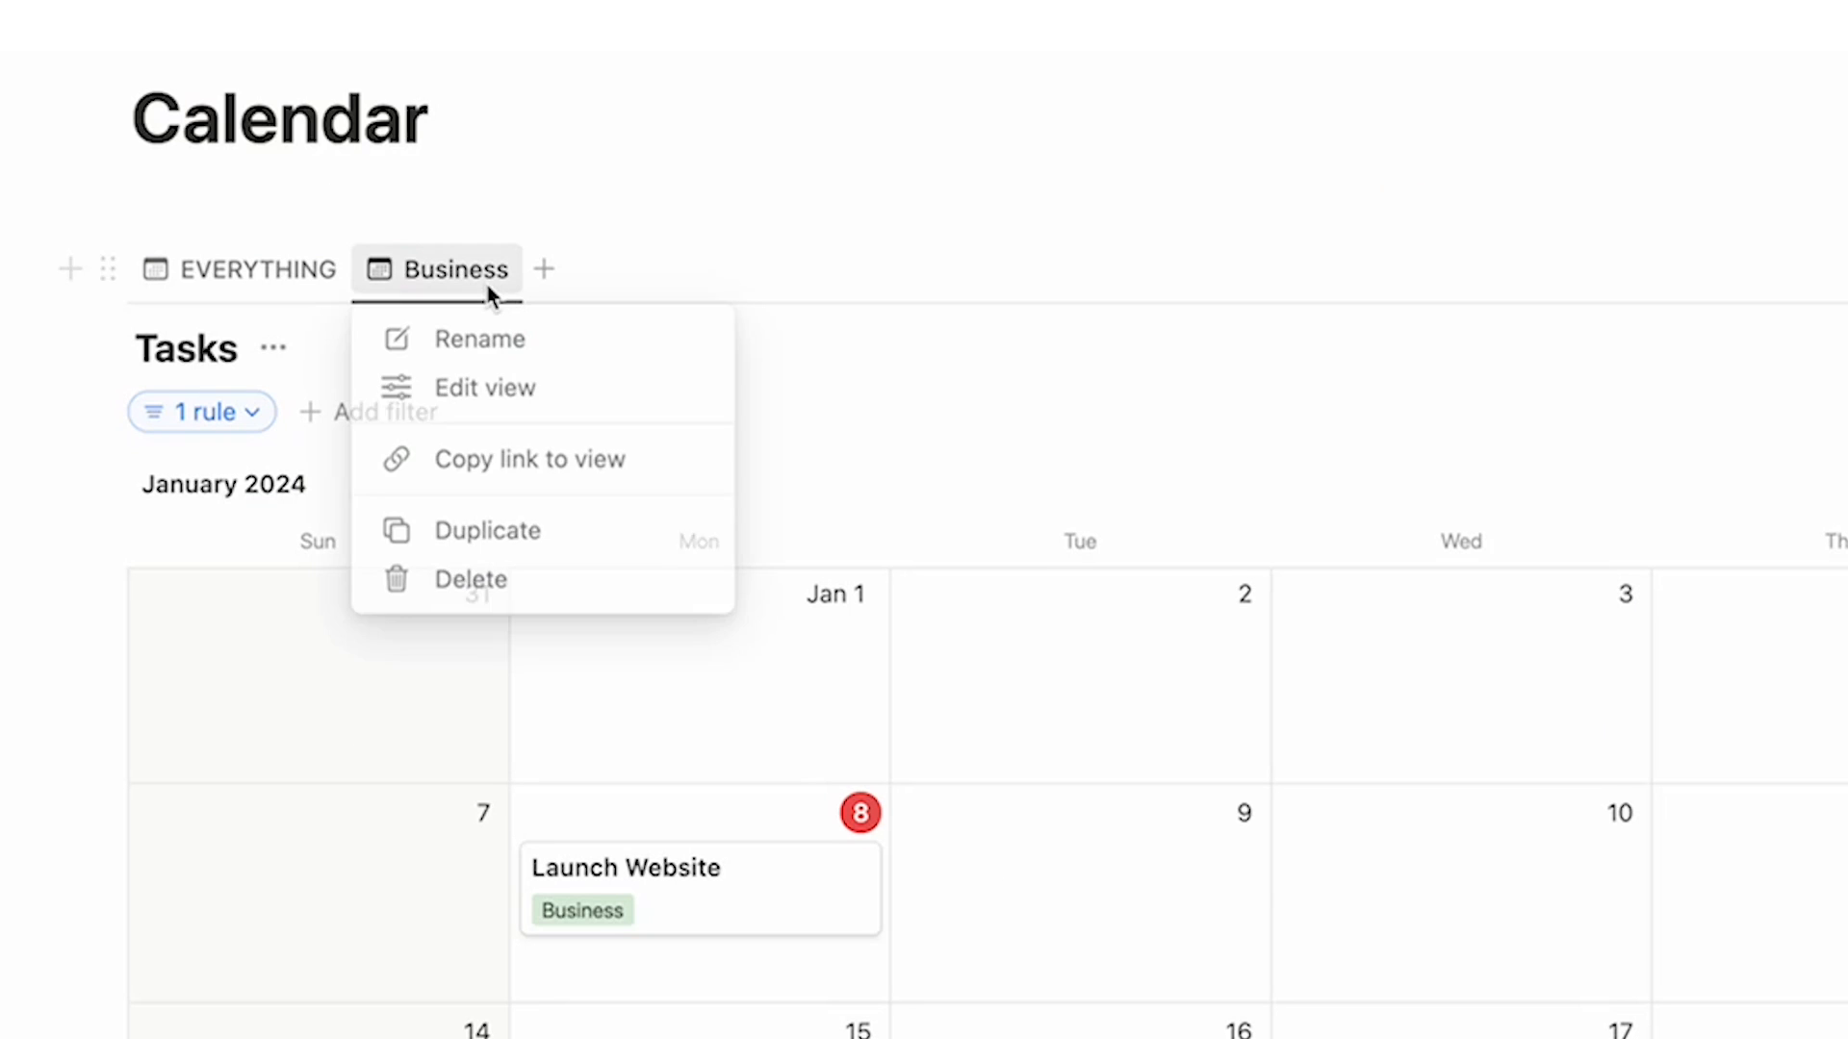
pyautogui.click(366, 340)
pyautogui.tripleClick(1443, 259)
pyautogui.write('Work')
pyautogui.press('Return')
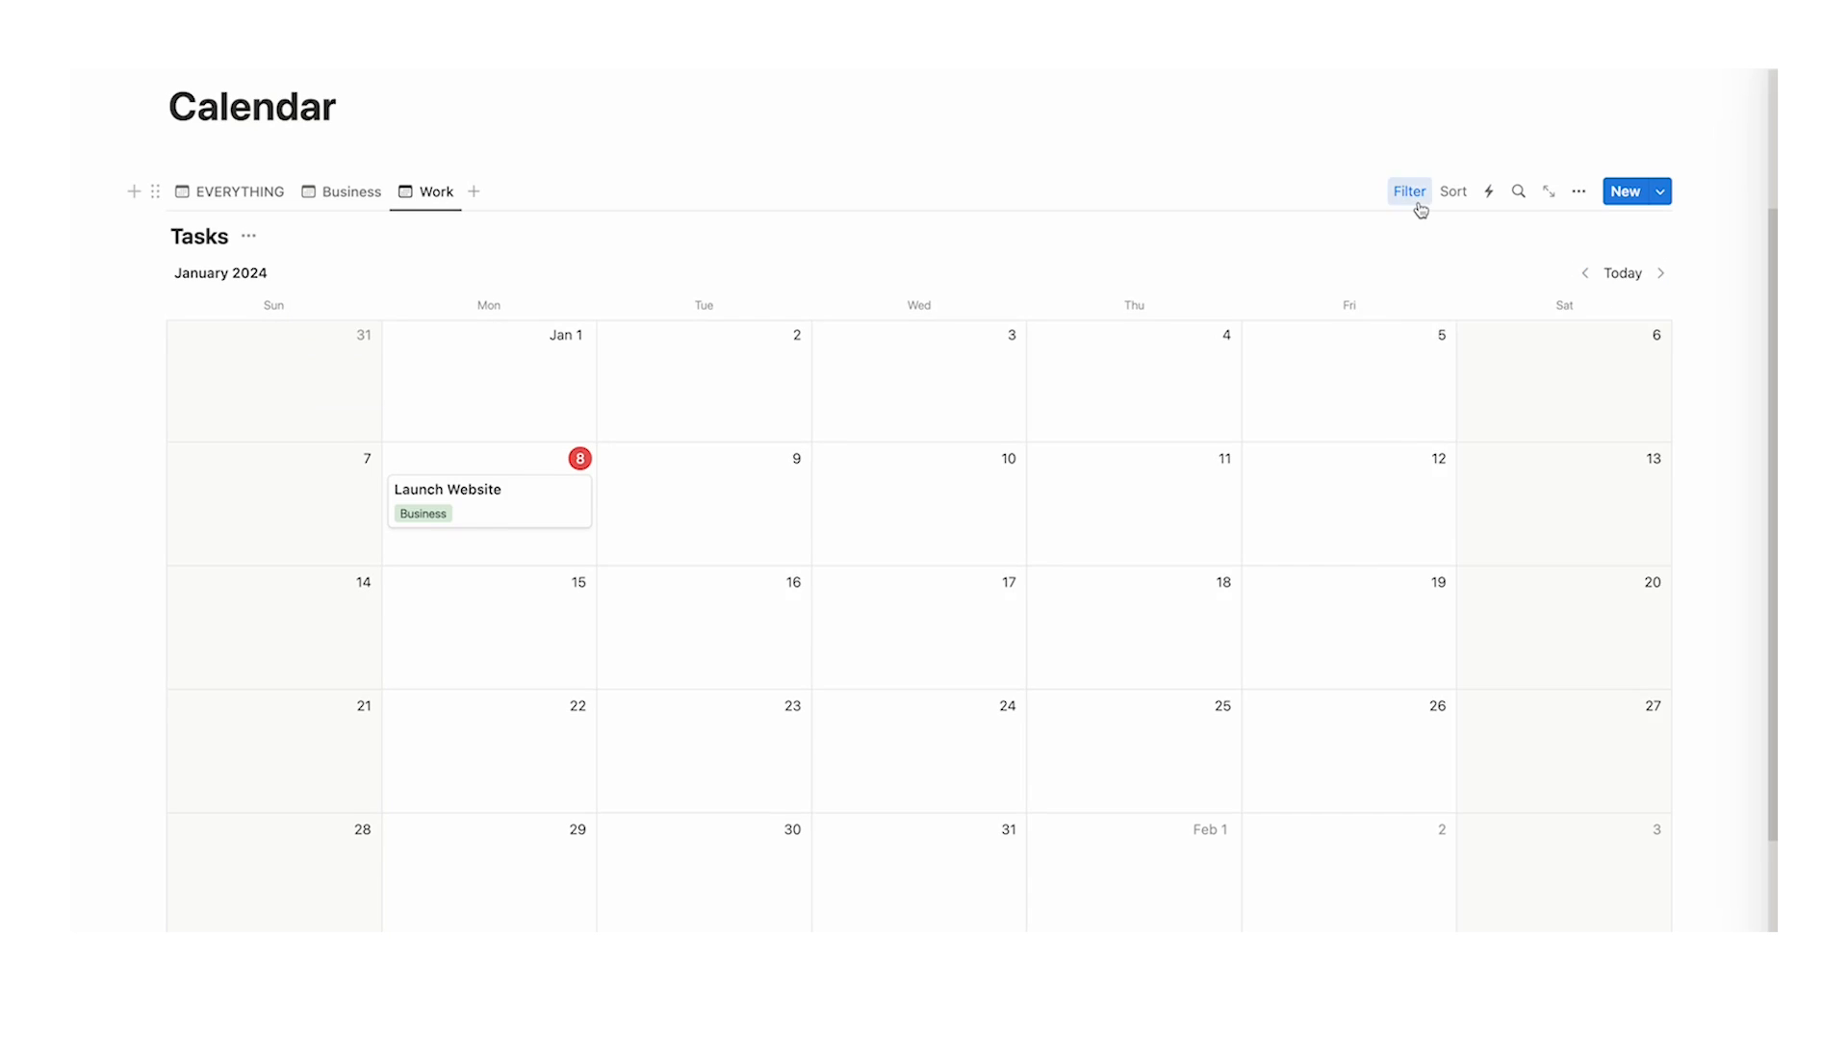
# - Change the Work view's filter rule to Type is Work instead of Business
pyautogui.click(1419, 200)
pyautogui.click(237, 275)
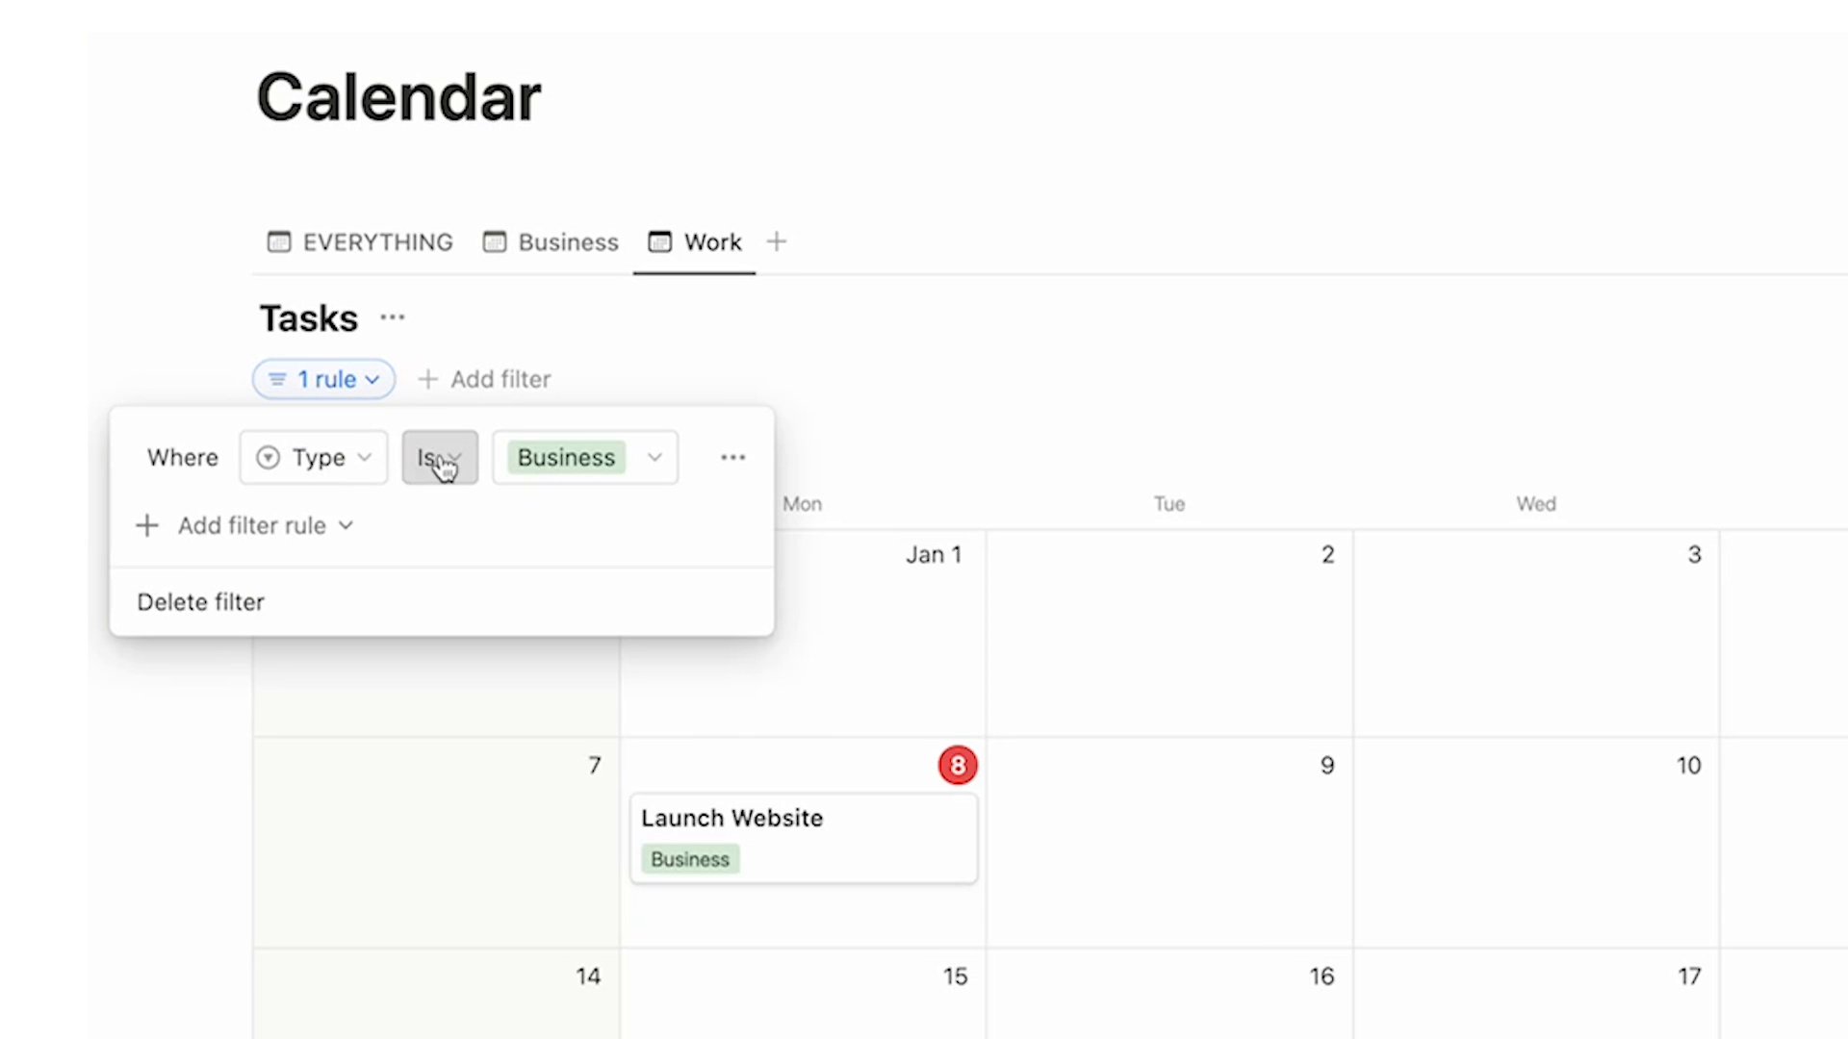
pyautogui.click(364, 320)
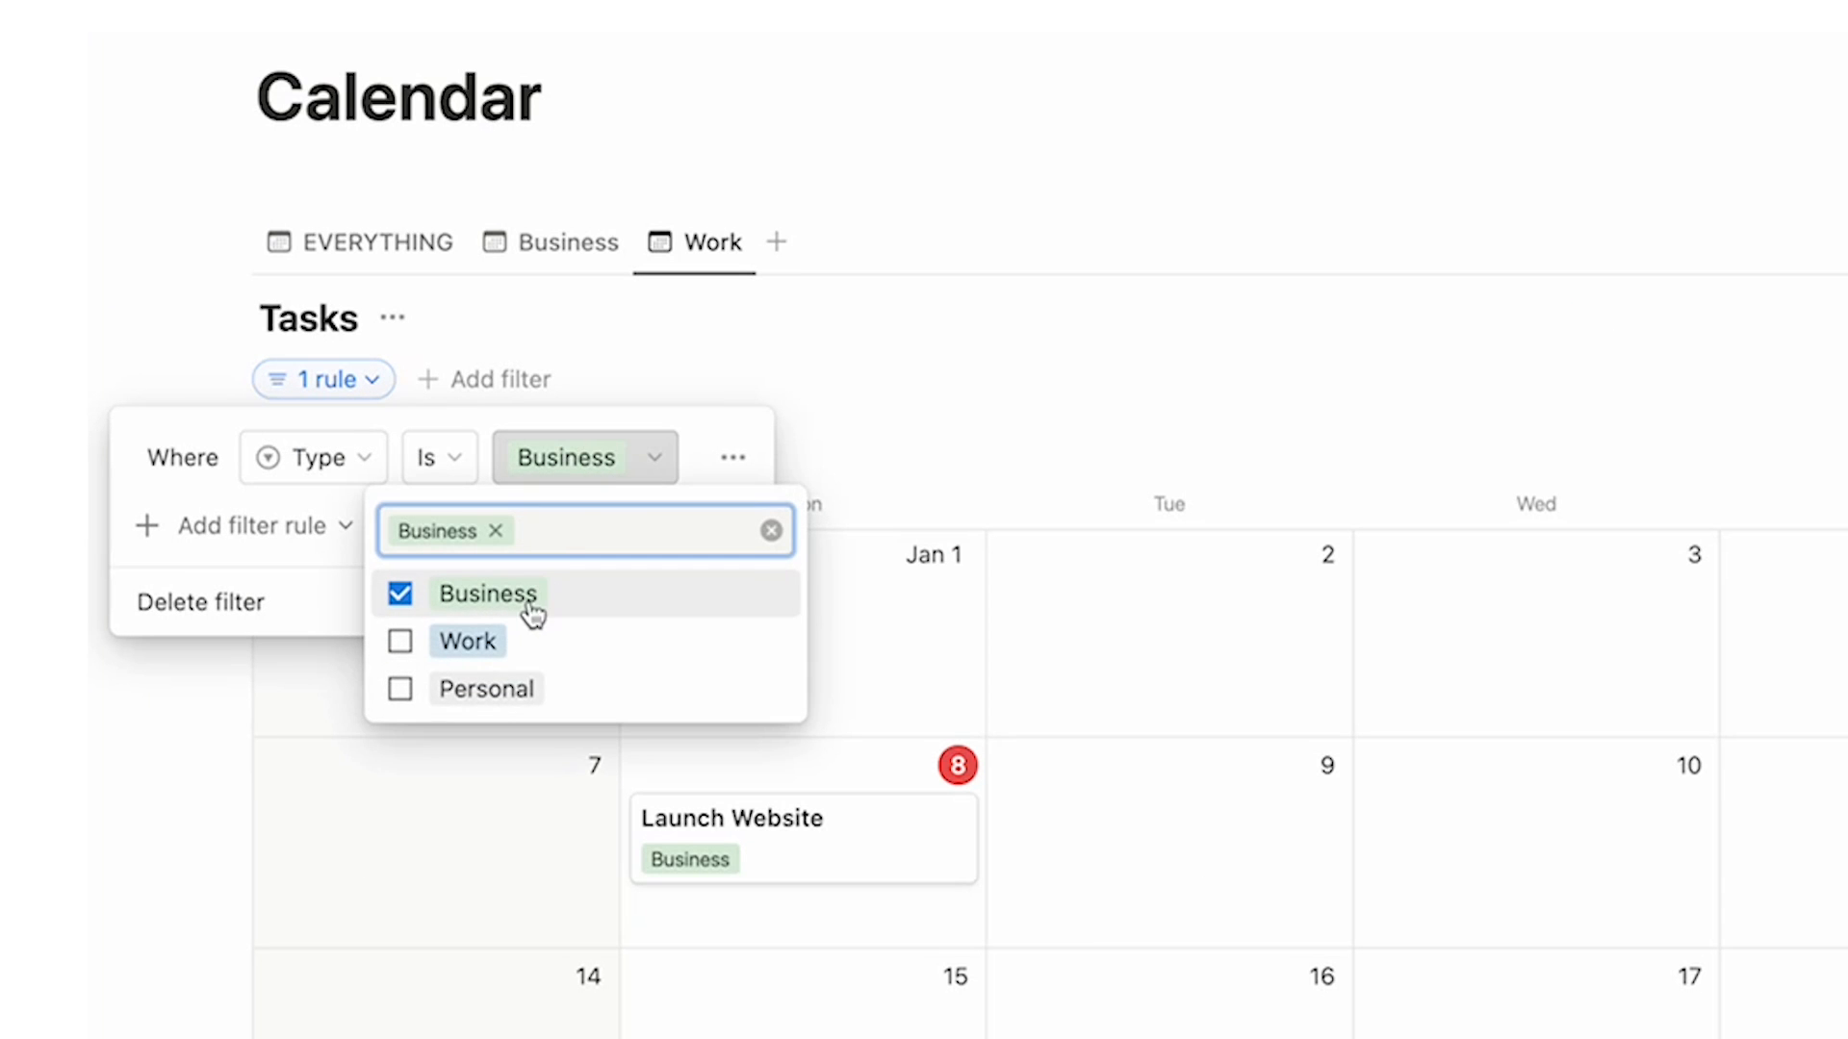
pyautogui.click(529, 606)
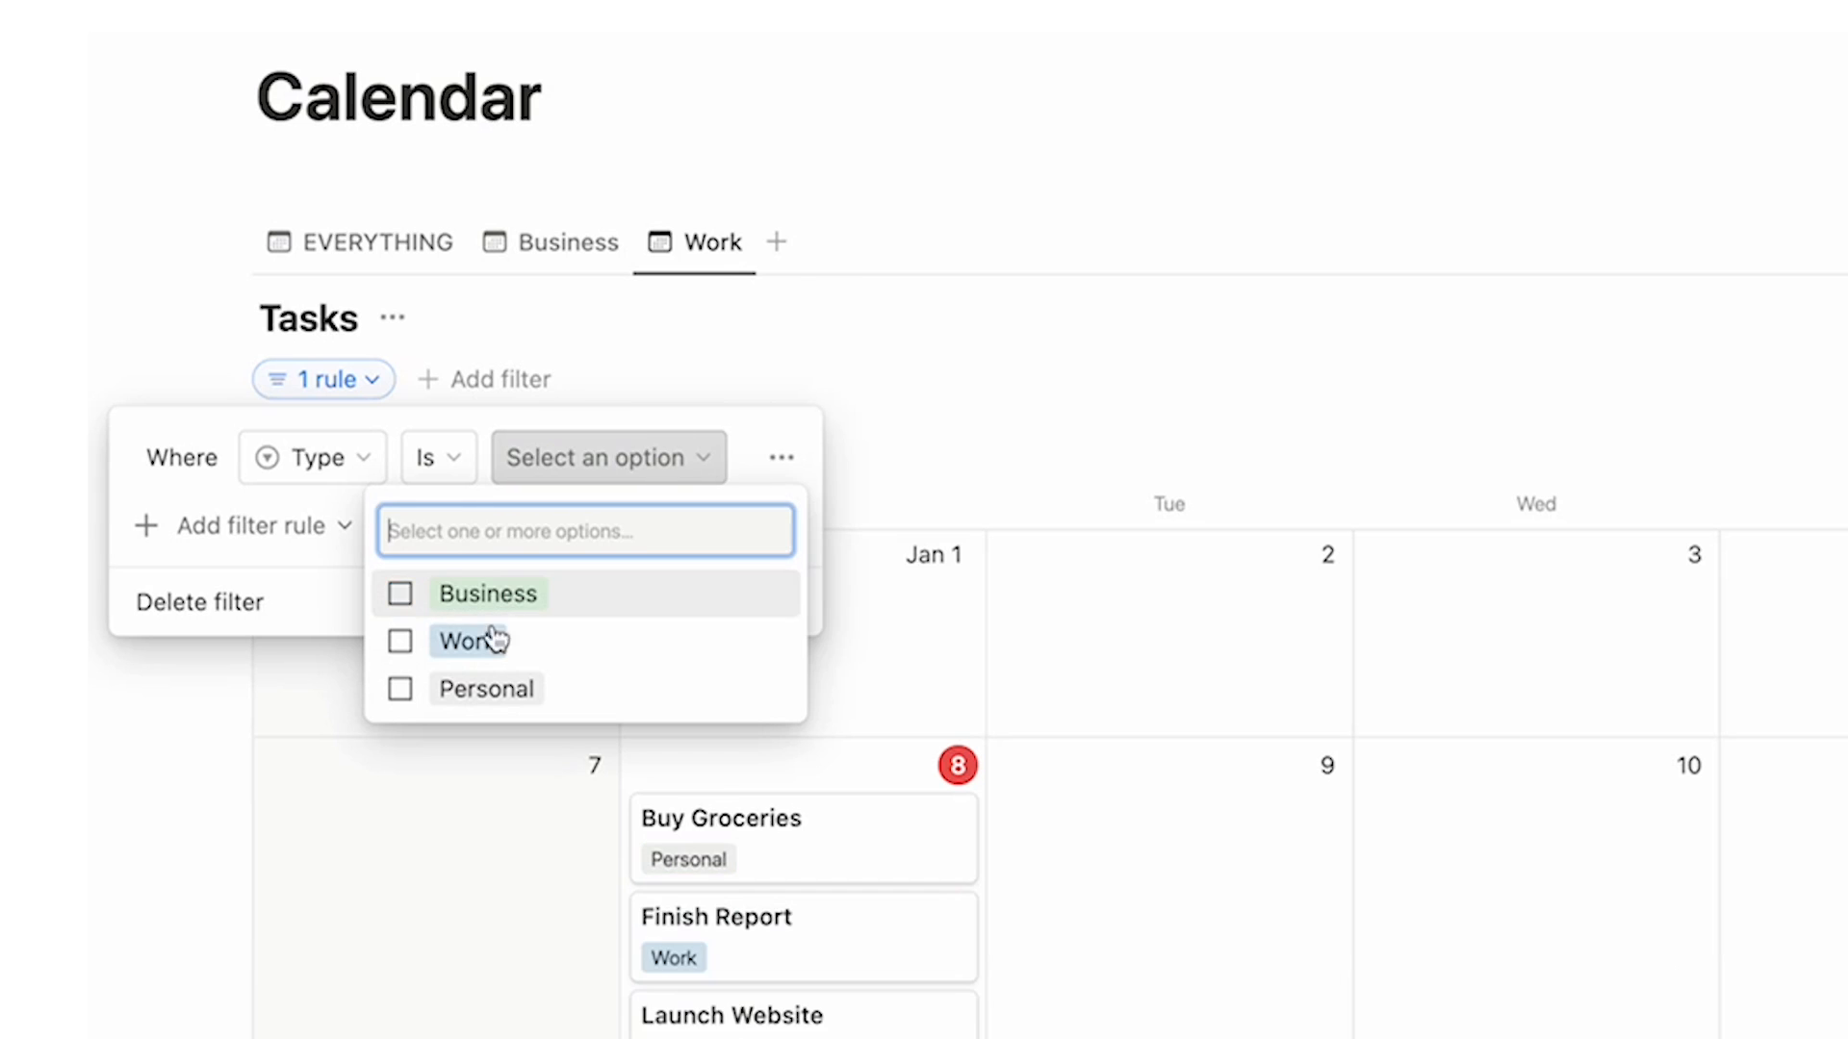
pyautogui.click(484, 639)
pyautogui.click(1125, 689)
pyautogui.click(1116, 684)
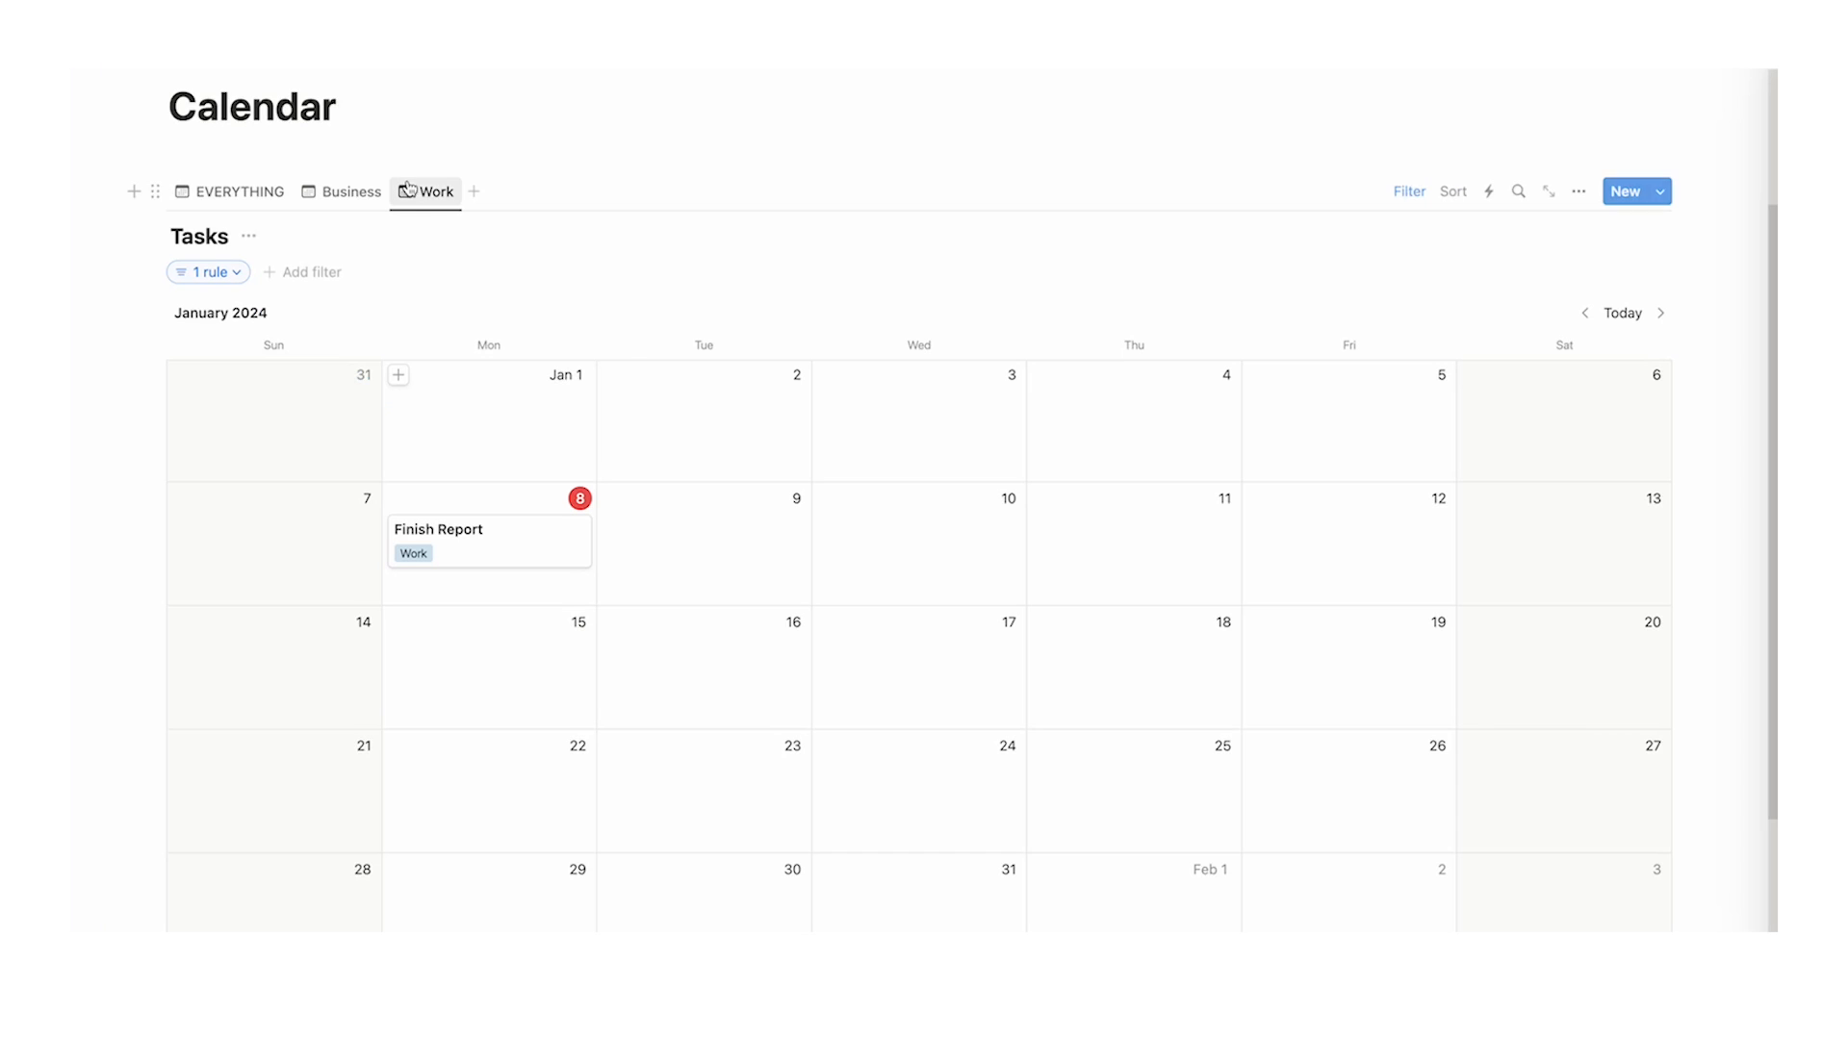
# - Duplicate the Work view and name the copy Personal
pyautogui.click(672, 246)
pyautogui.click(458, 342)
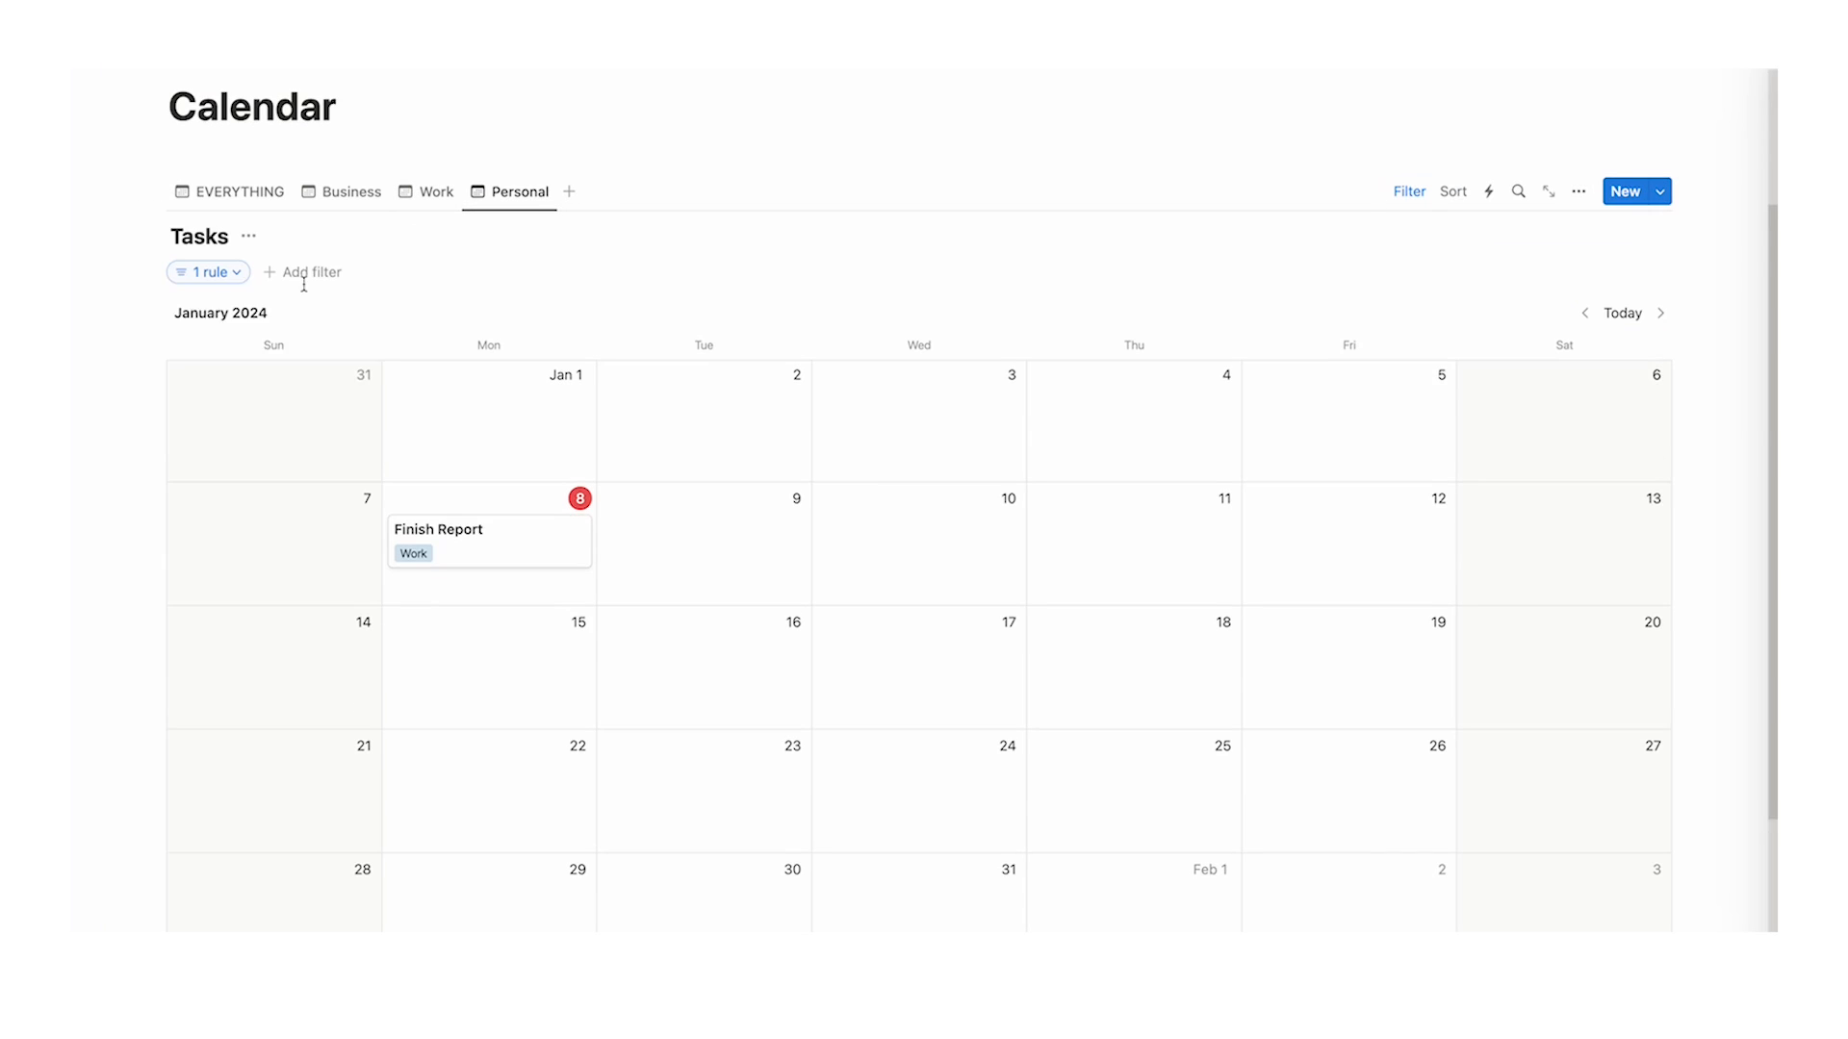
# - Check the tasks displayed in the EVERYTHING, Business, Work and Personal calendar views
pyautogui.click(274, 195)
pyautogui.click(328, 192)
pyautogui.click(429, 192)
pyautogui.click(511, 192)
pyautogui.click(429, 191)
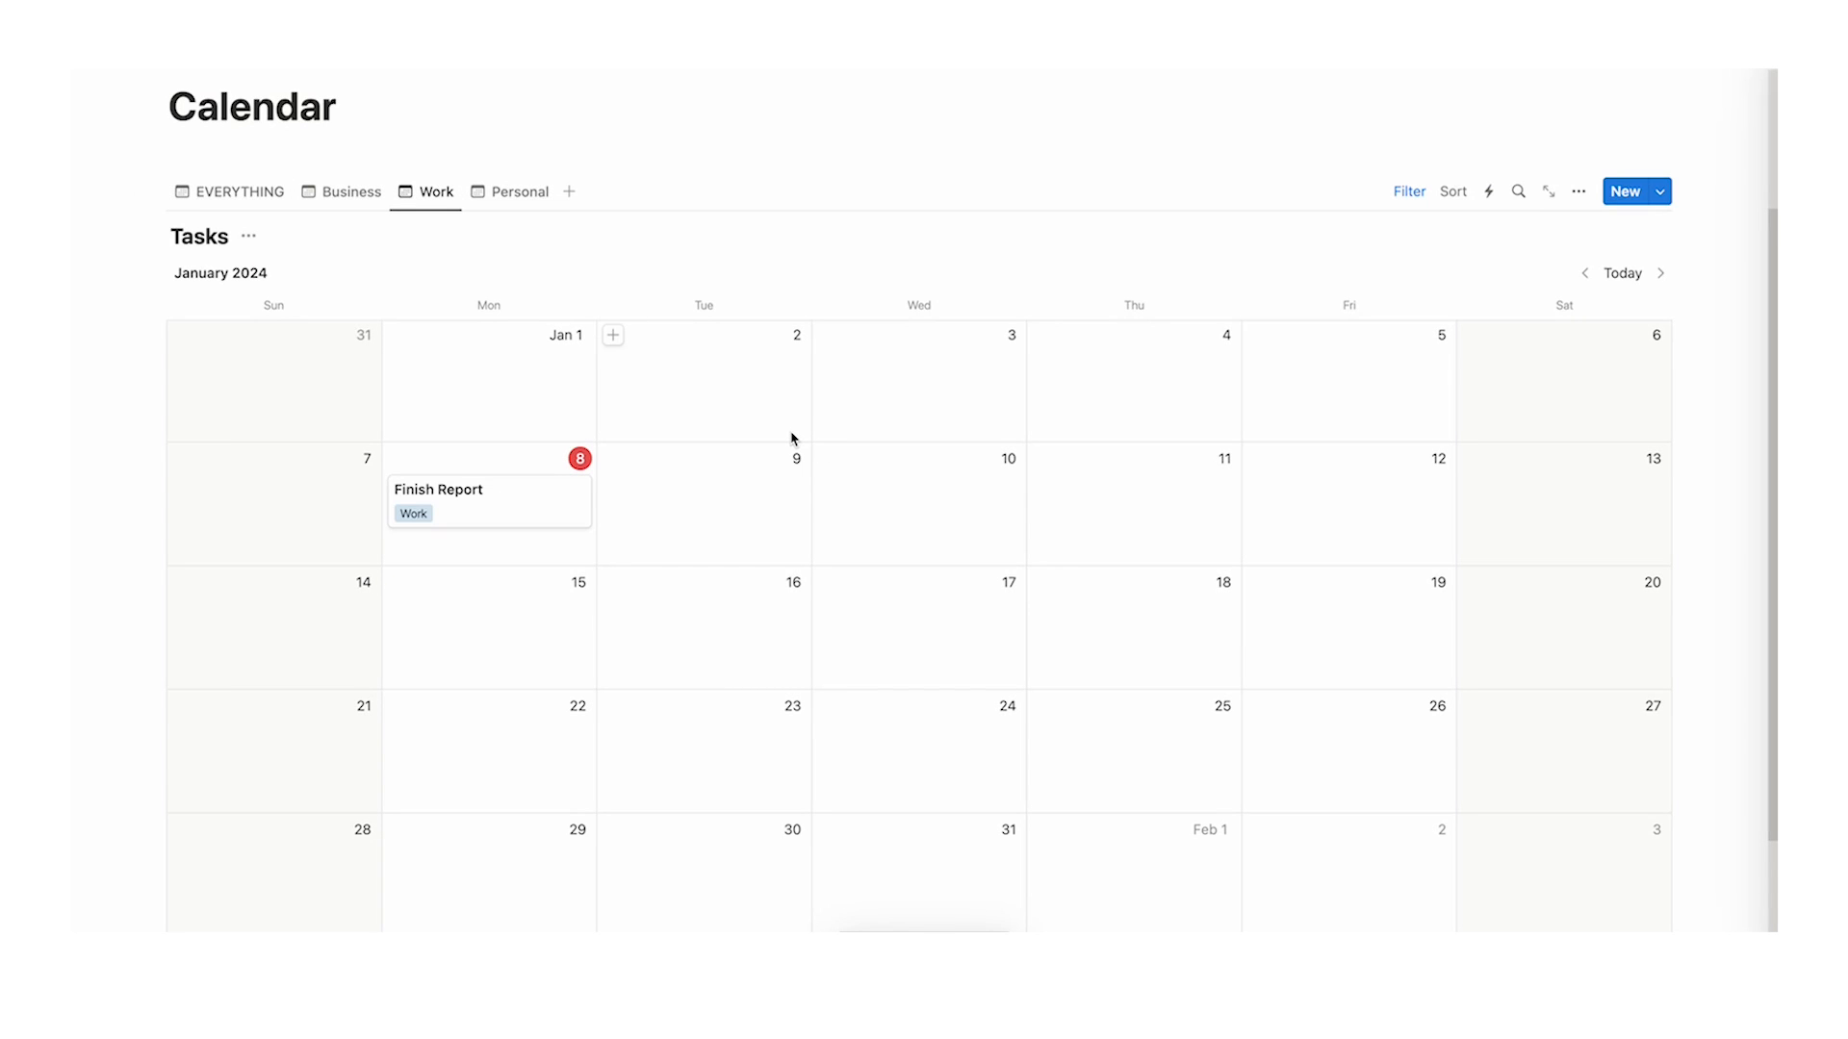
pyautogui.click(520, 192)
pyautogui.click(414, 202)
pyautogui.click(374, 203)
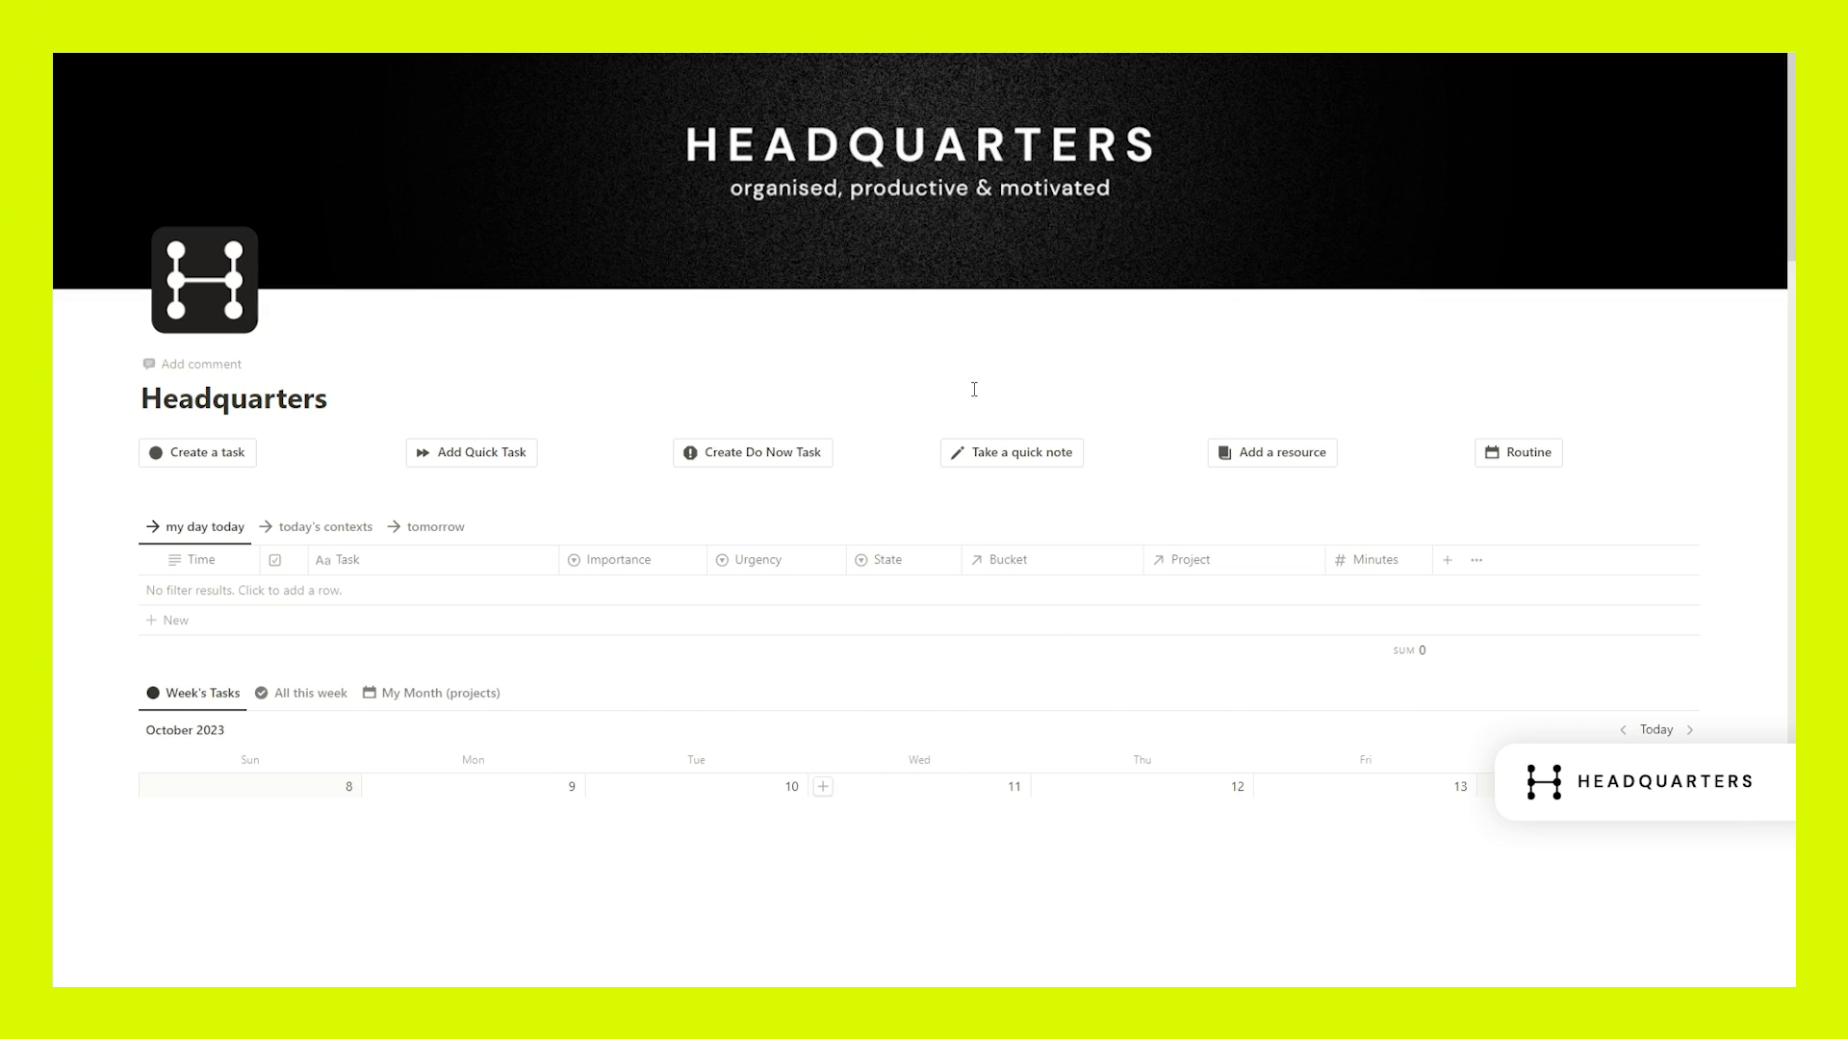
pyautogui.scroll(-2, 974, 389)
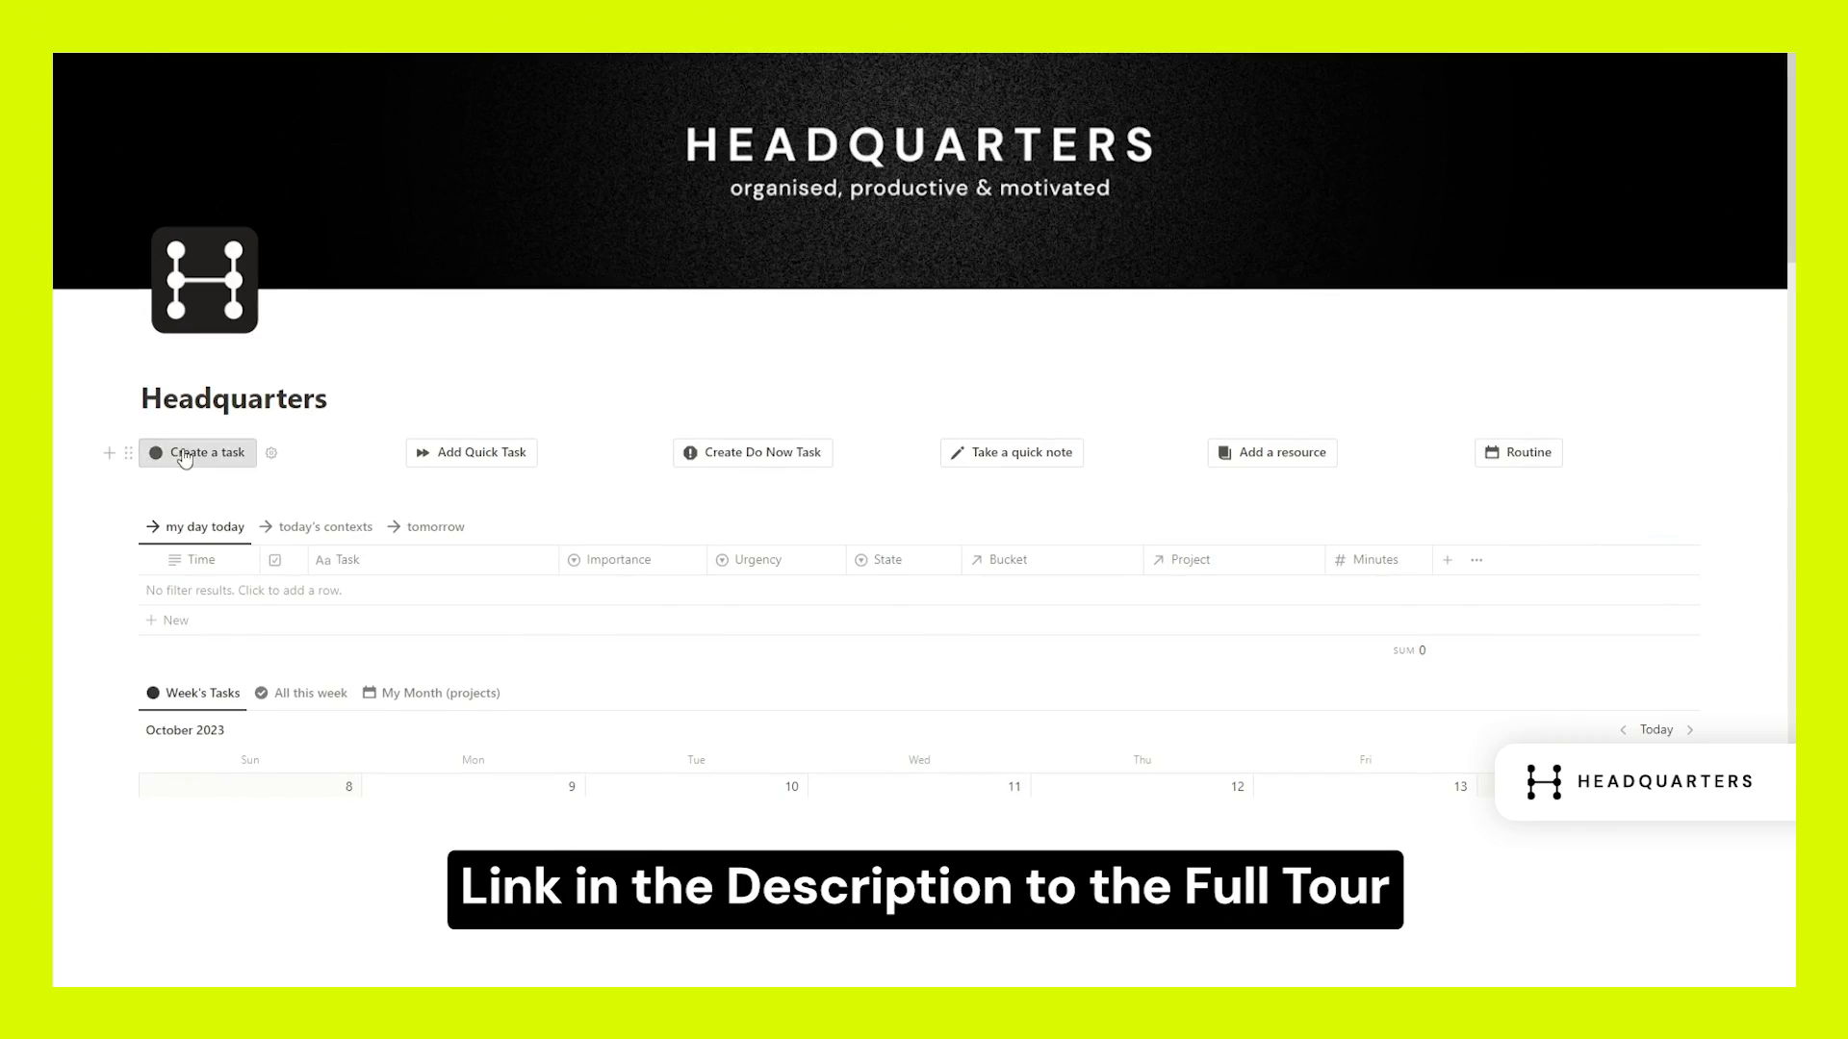
pyautogui.scroll(-3, 252, 293)
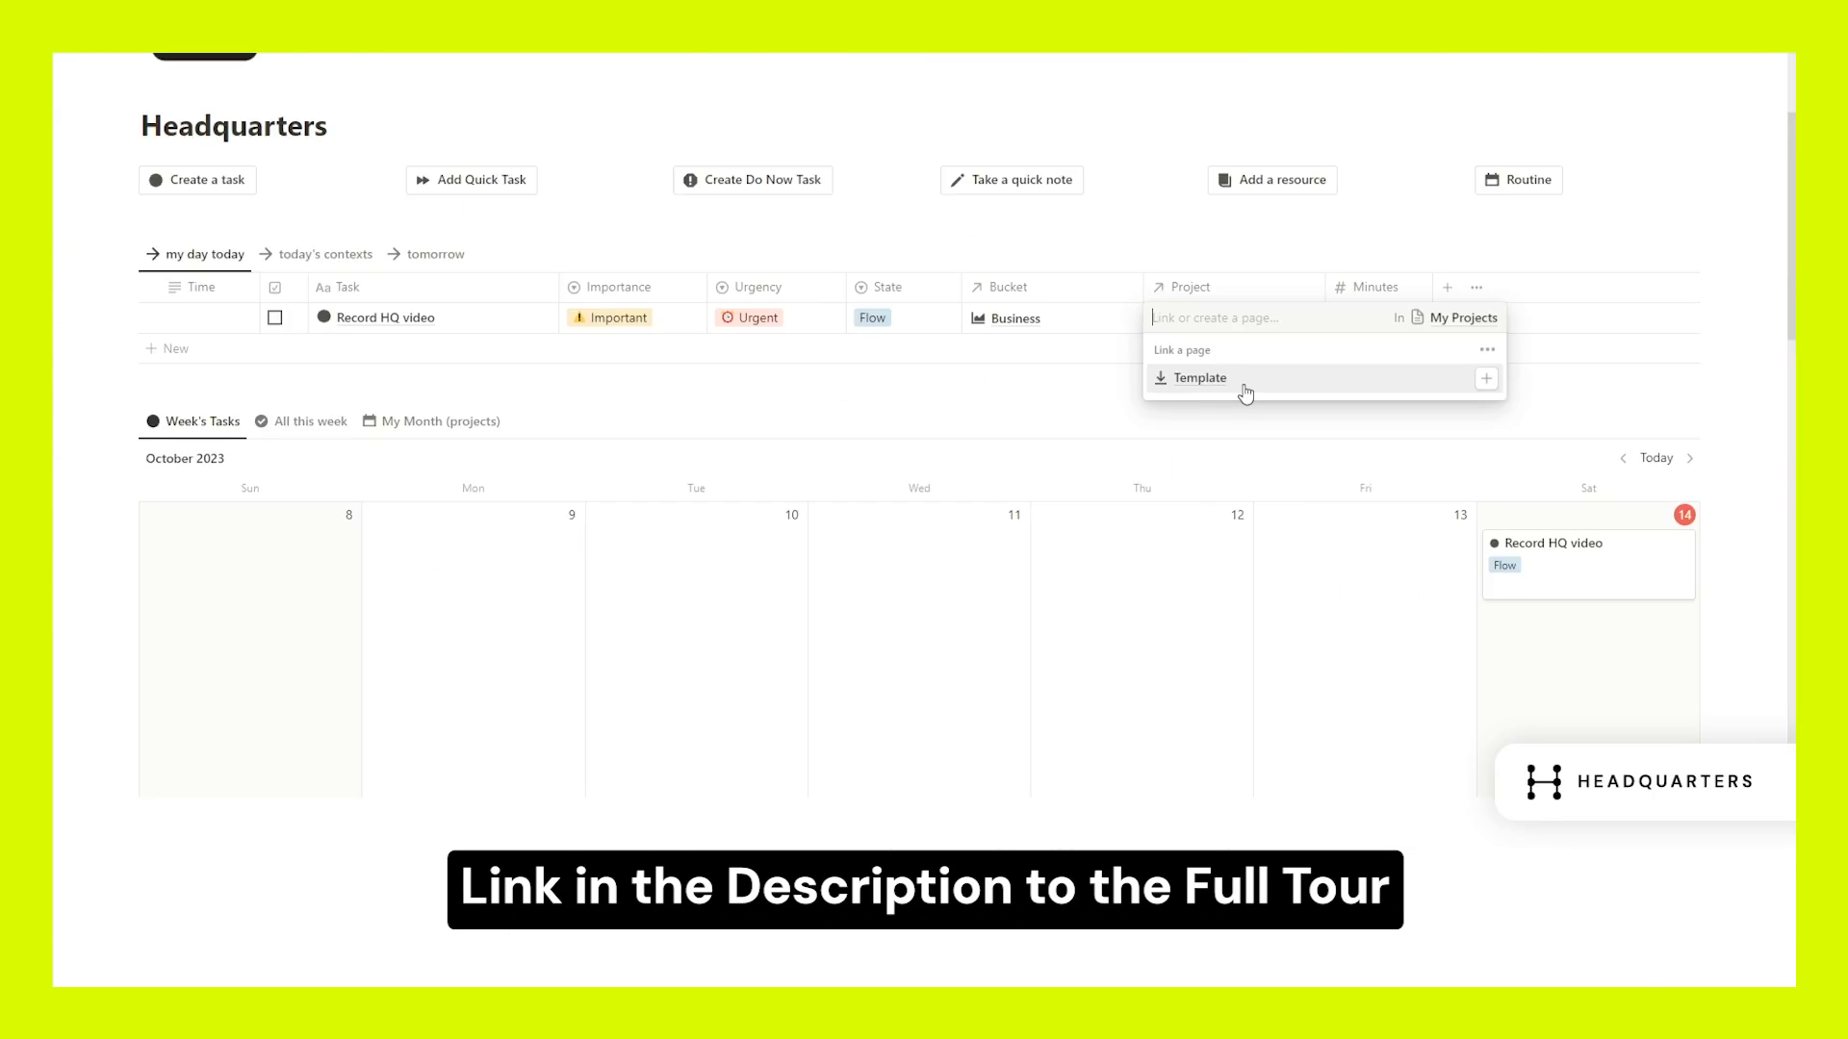
pyautogui.click(1232, 390)
pyautogui.scroll(-3, 1193, 340)
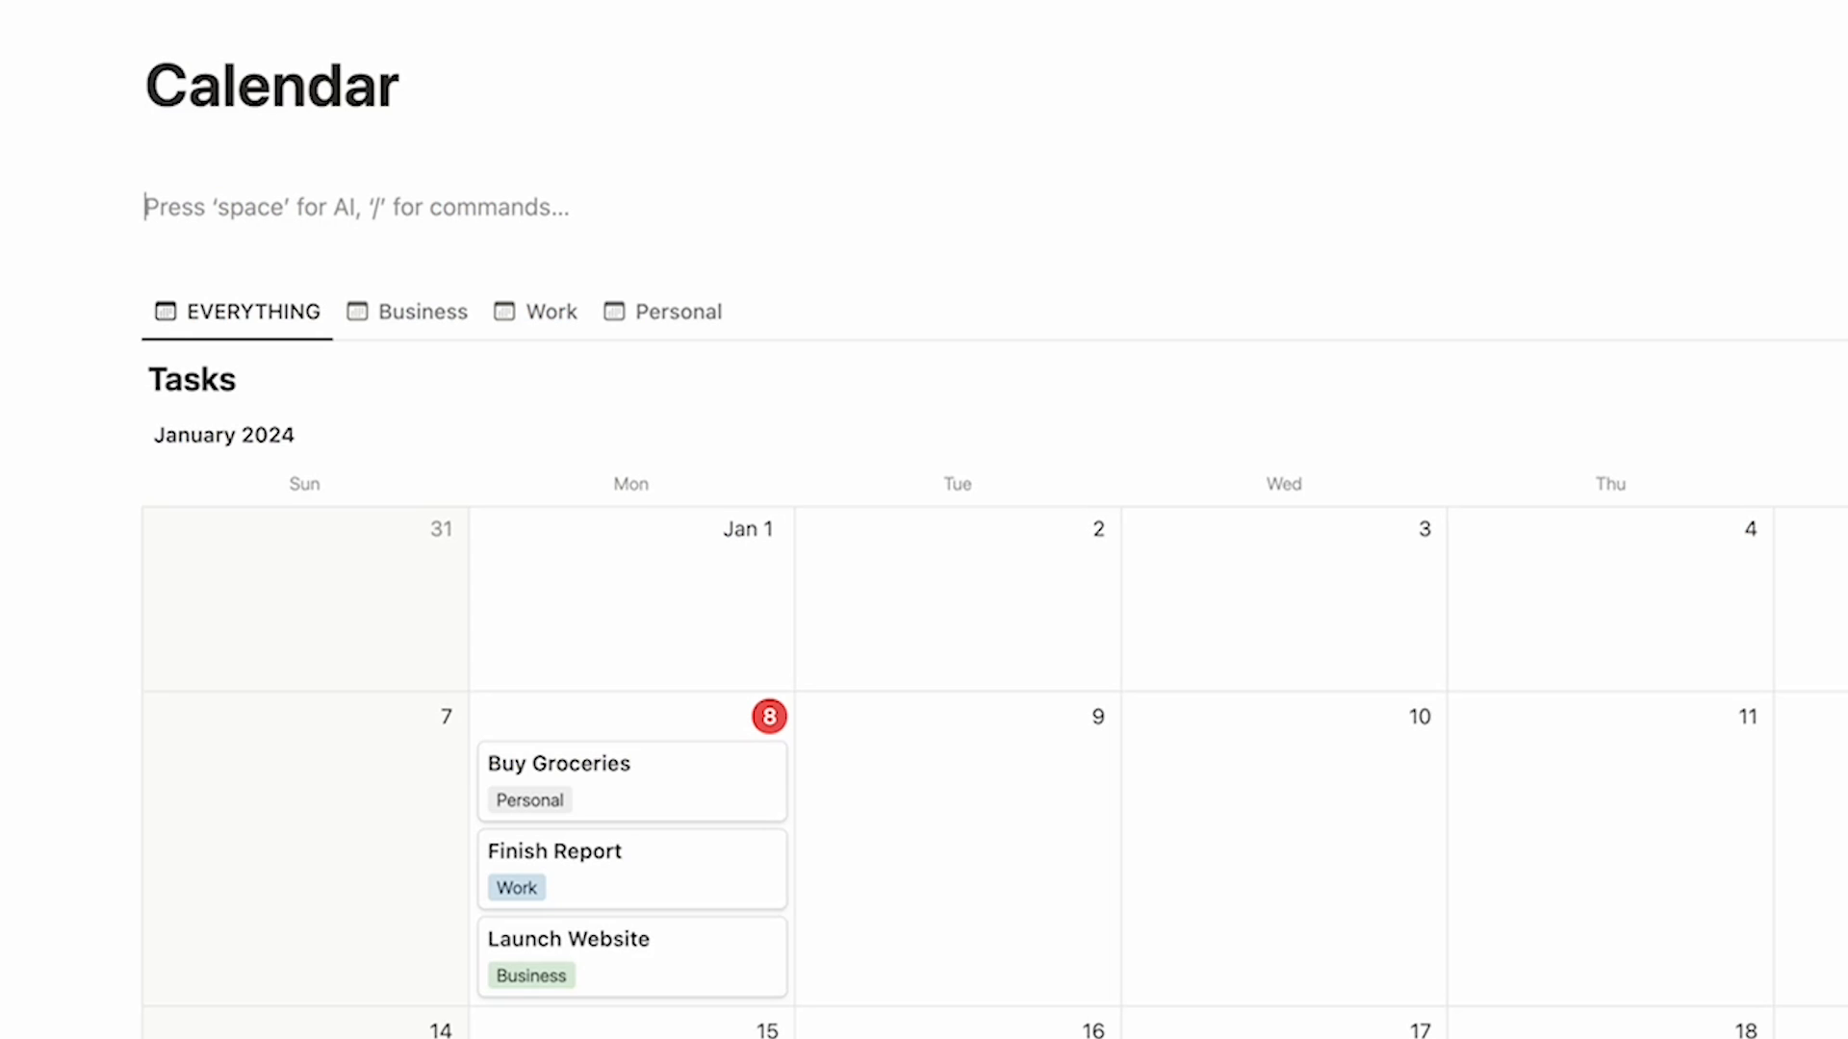
# - Insert a linked database view of Tasks above the calendar, using a copy of the existing EVERYTHING view
pyautogui.write('/')
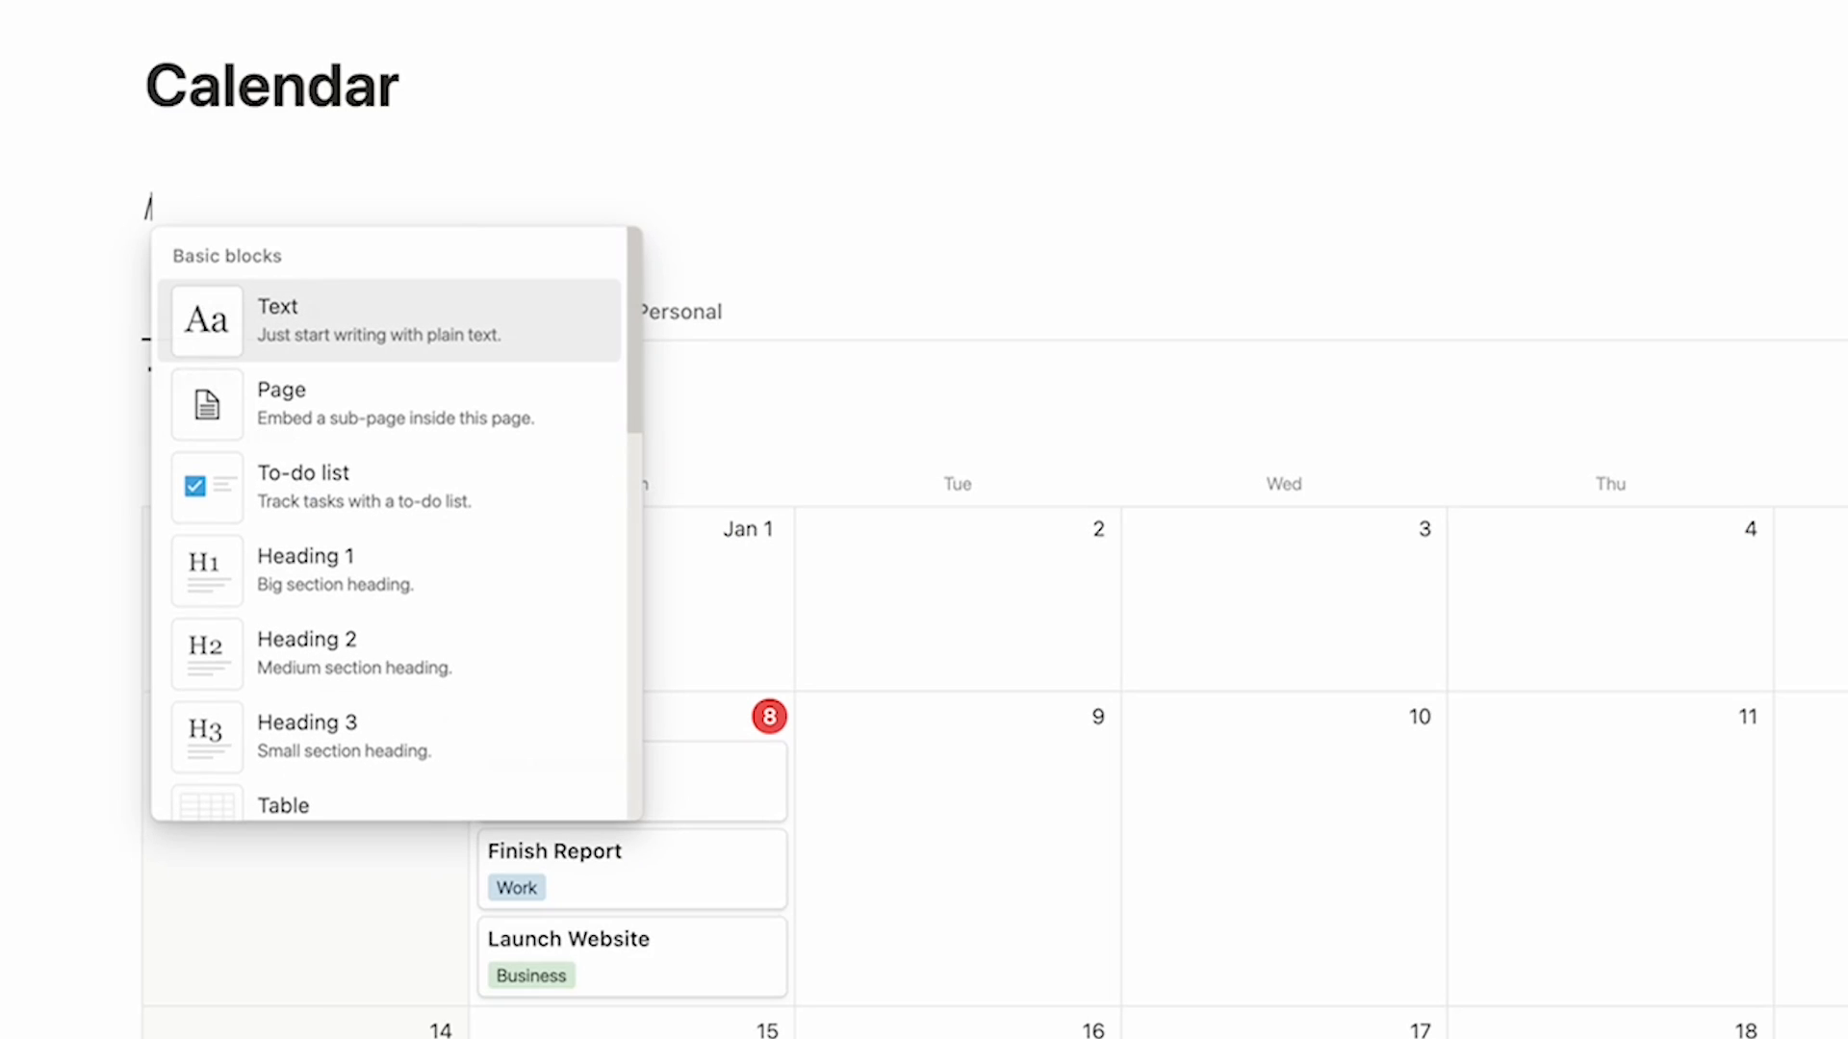
pyautogui.write('tab')
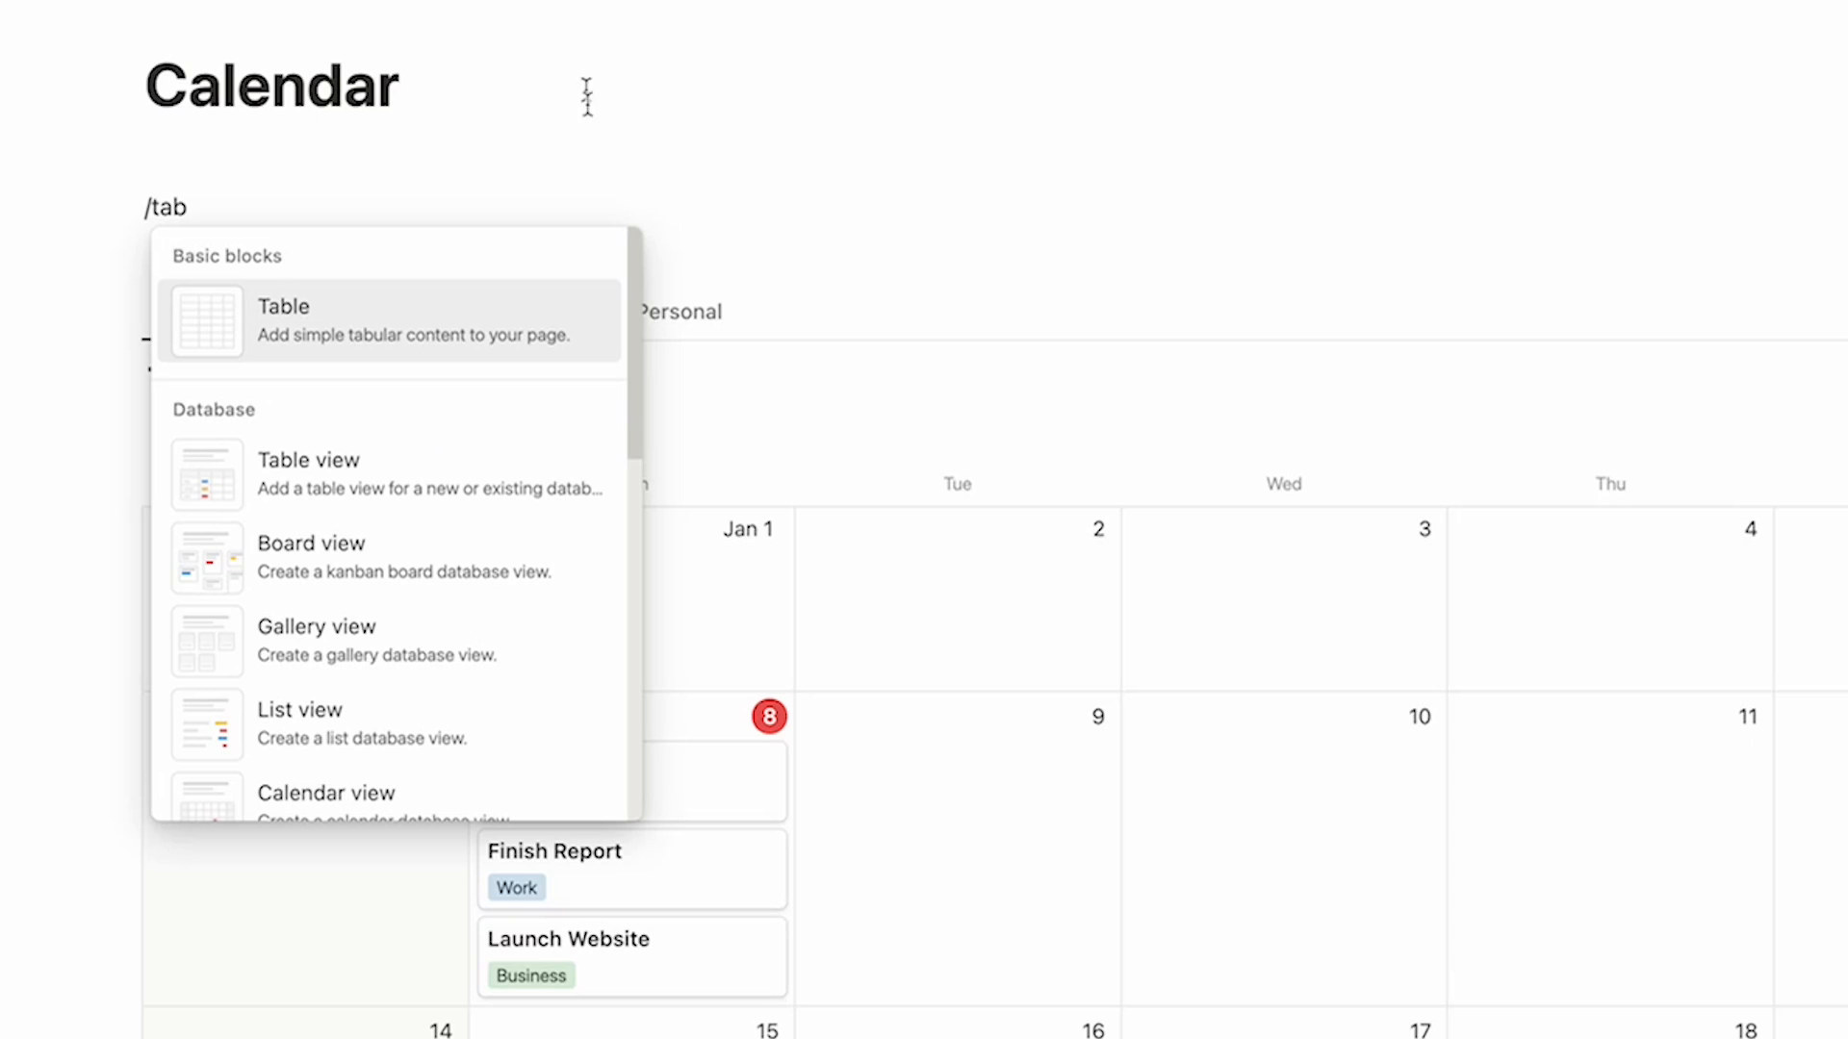
pyautogui.click(429, 462)
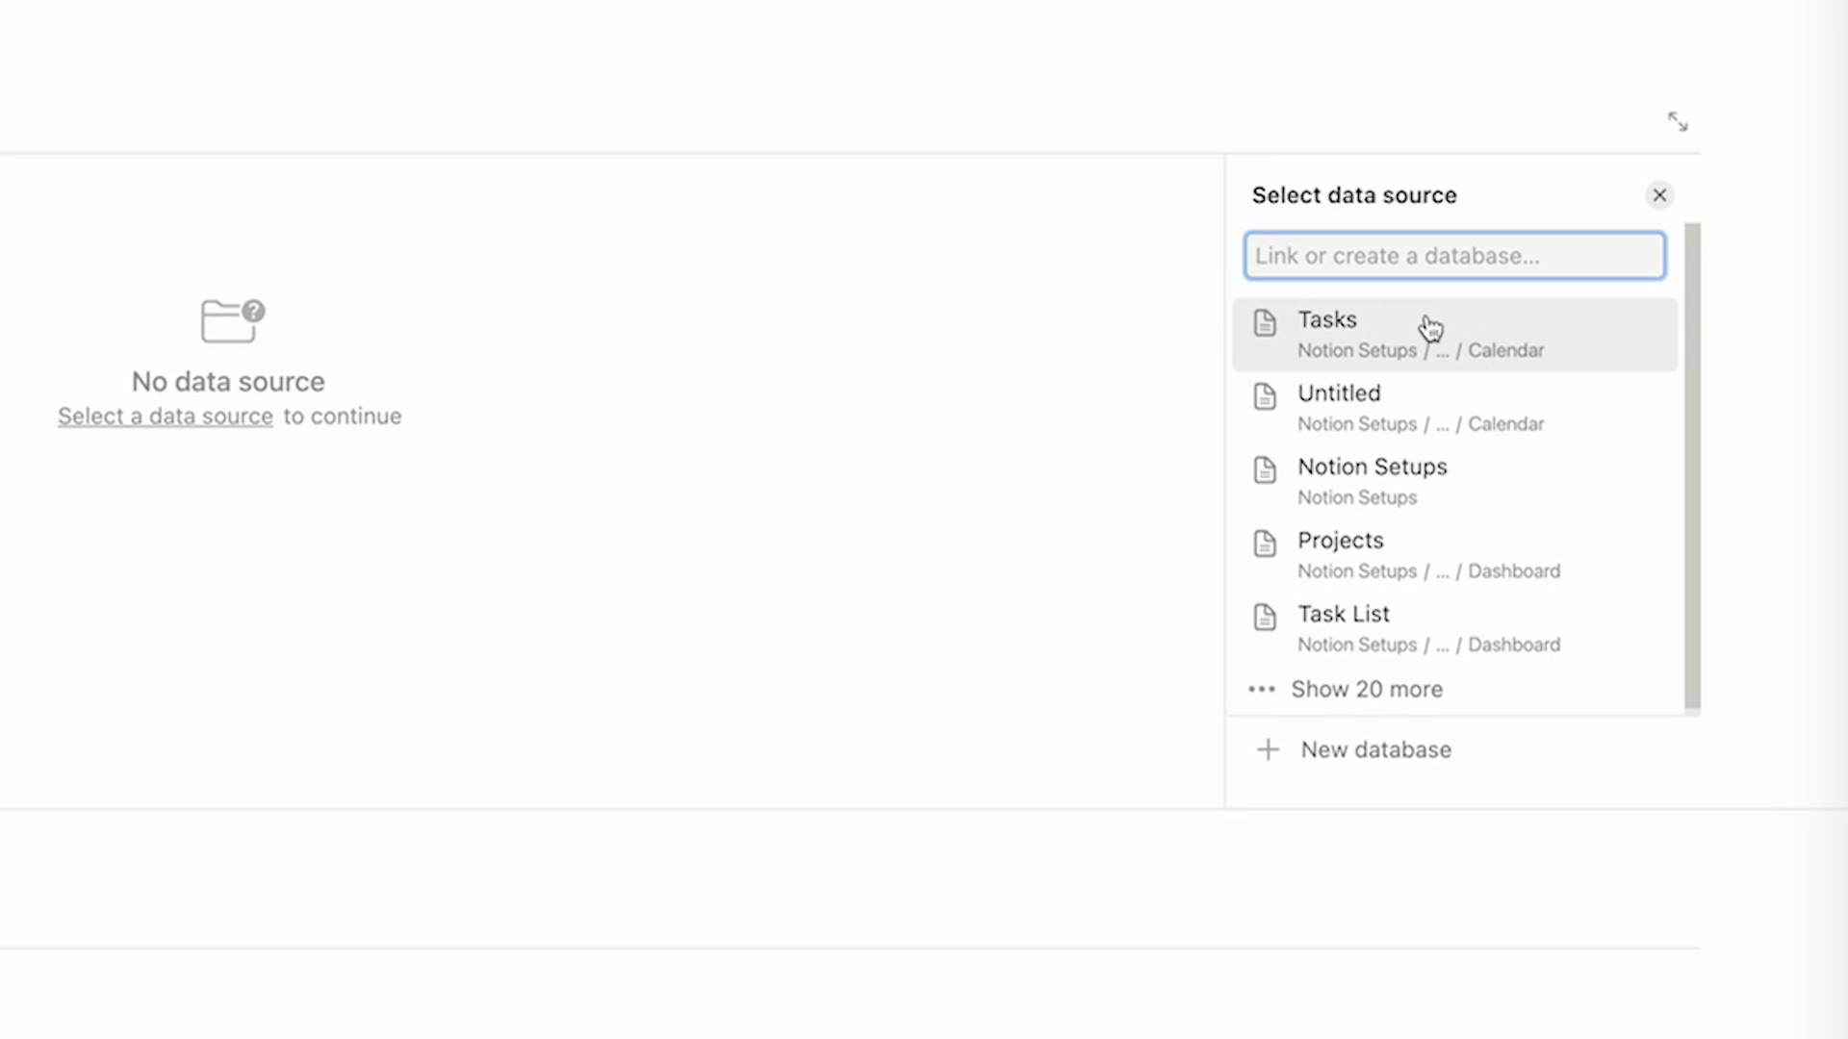
pyautogui.click(1455, 331)
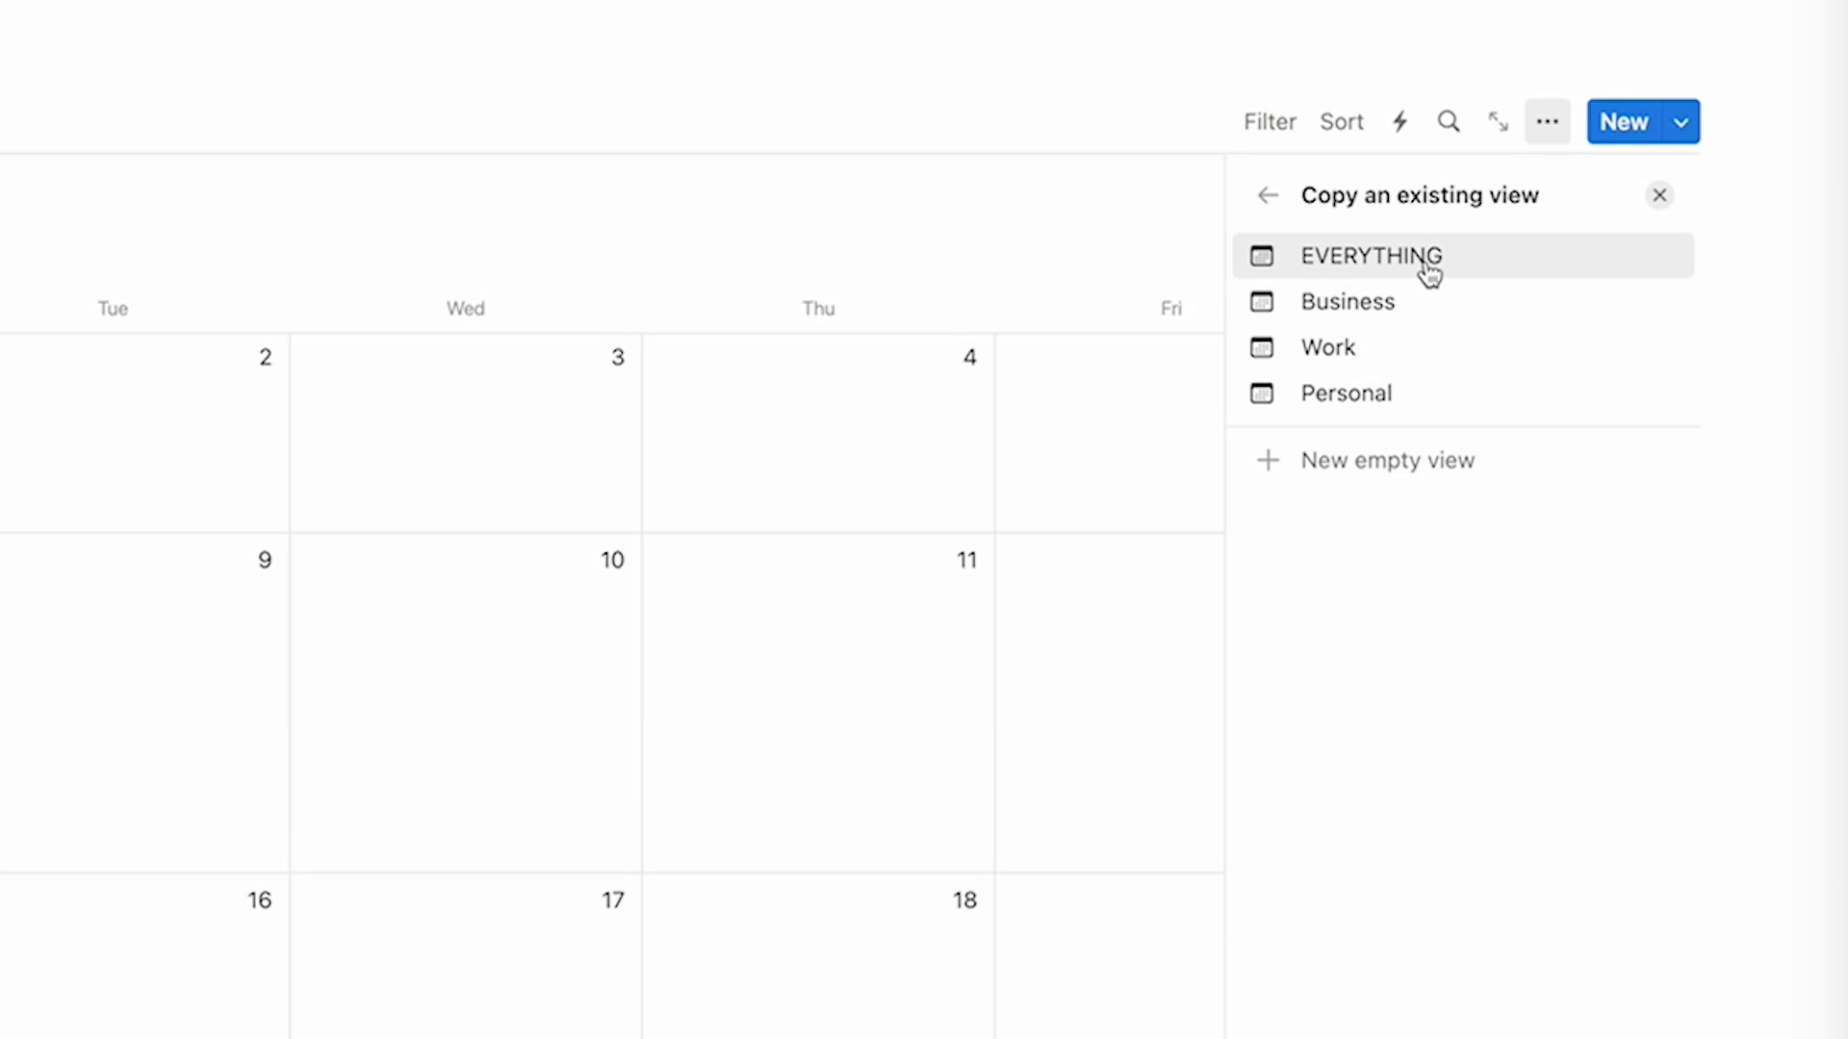
pyautogui.click(1428, 266)
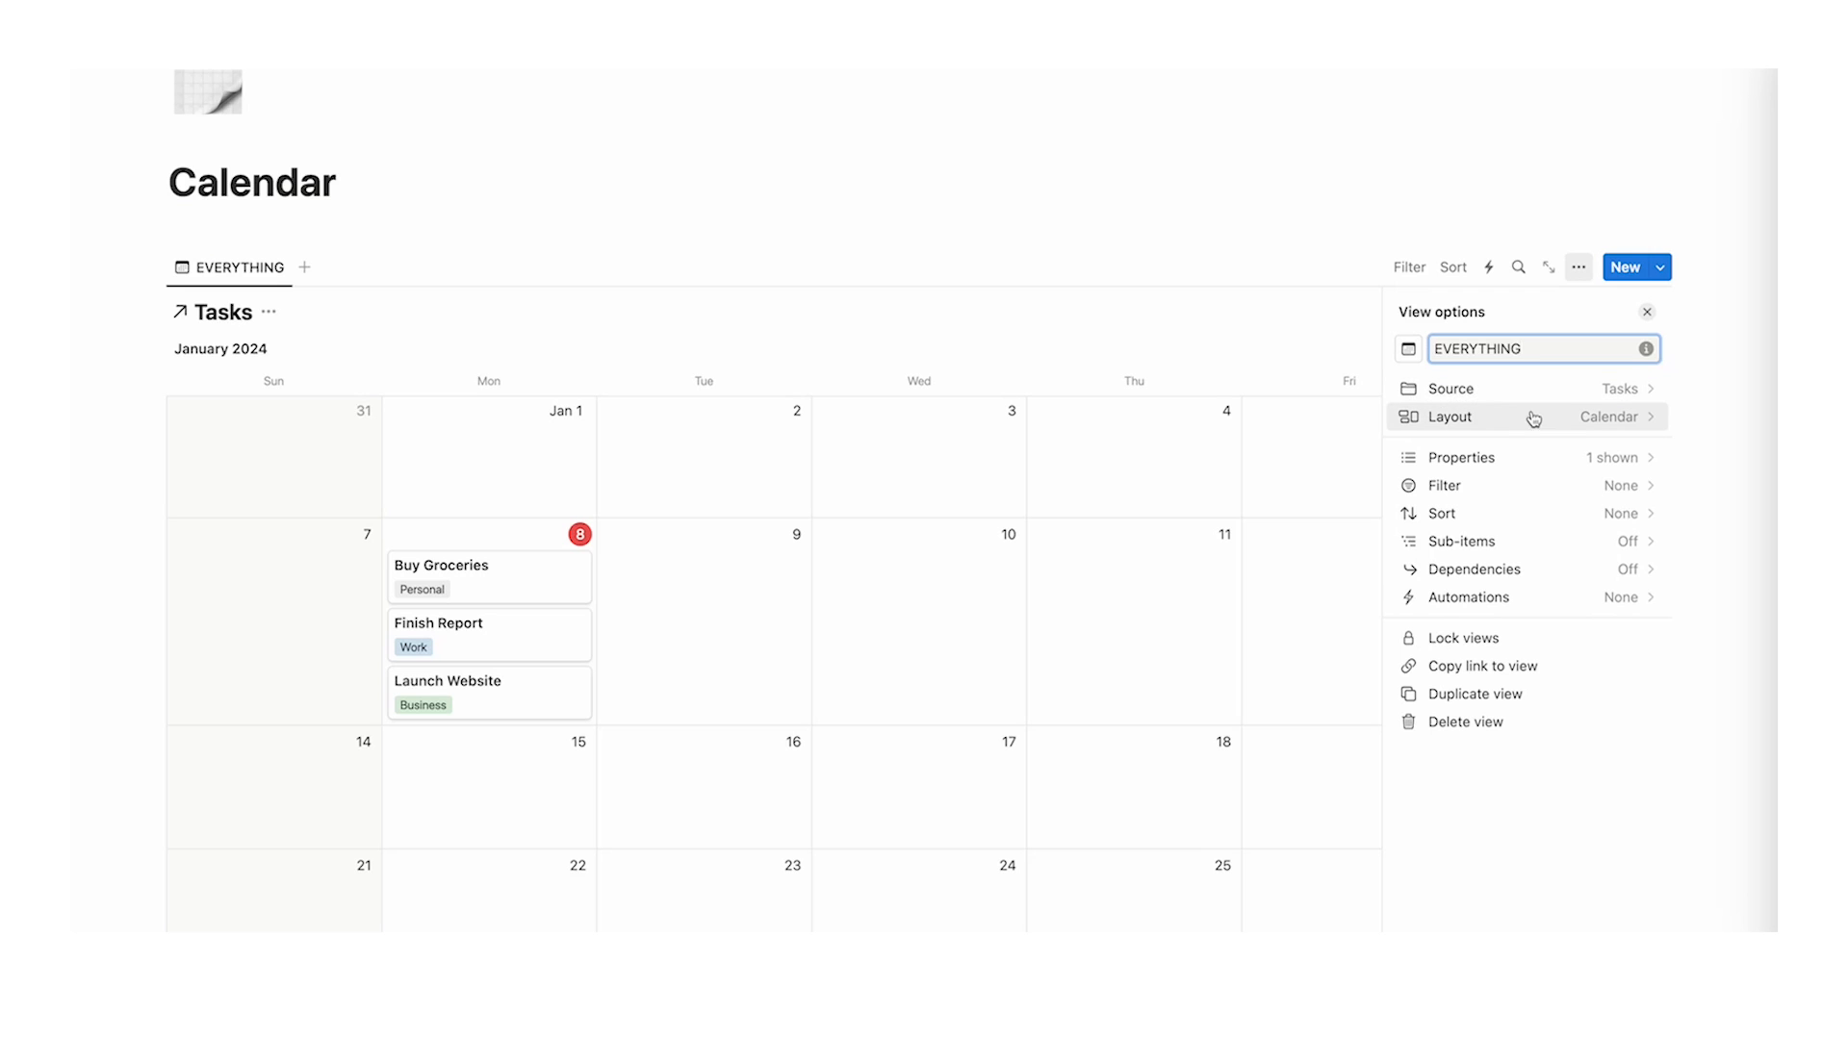
# - Change the layout of the new linked EVERYTHING view above the calendar to Table
pyautogui.click(1515, 420)
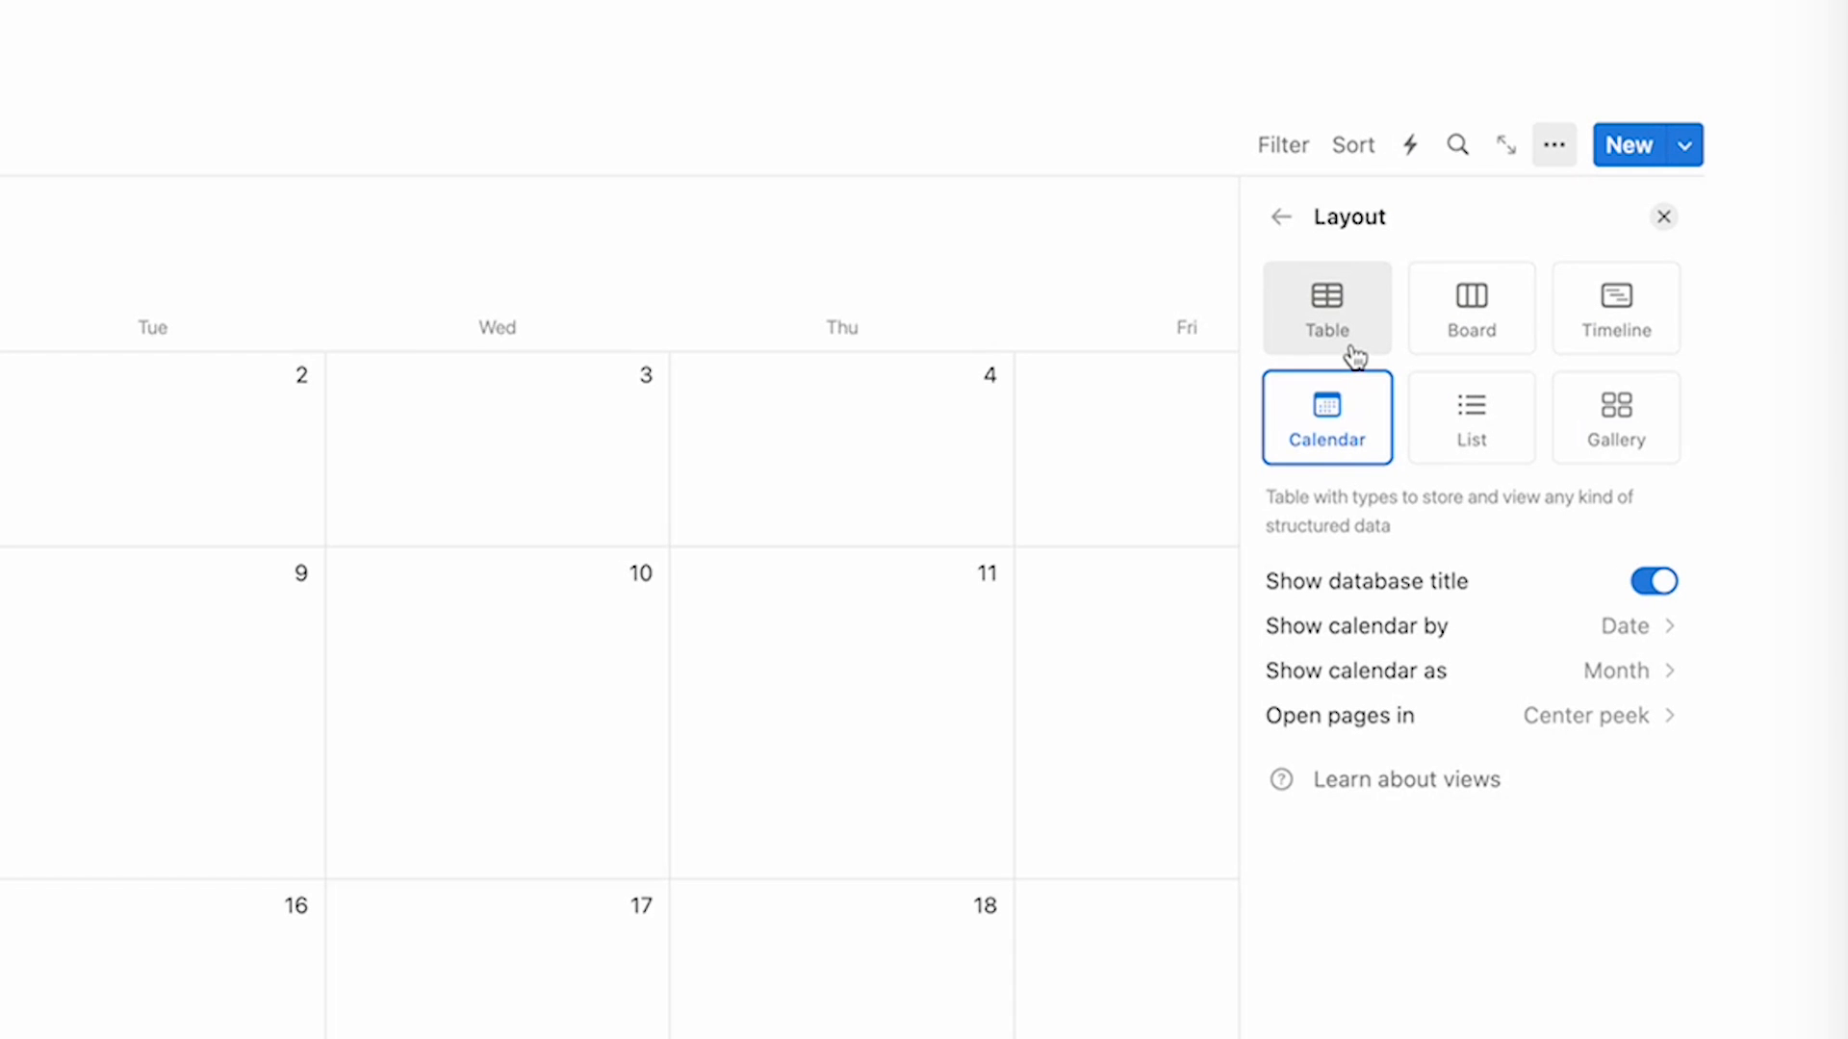
pyautogui.click(1355, 357)
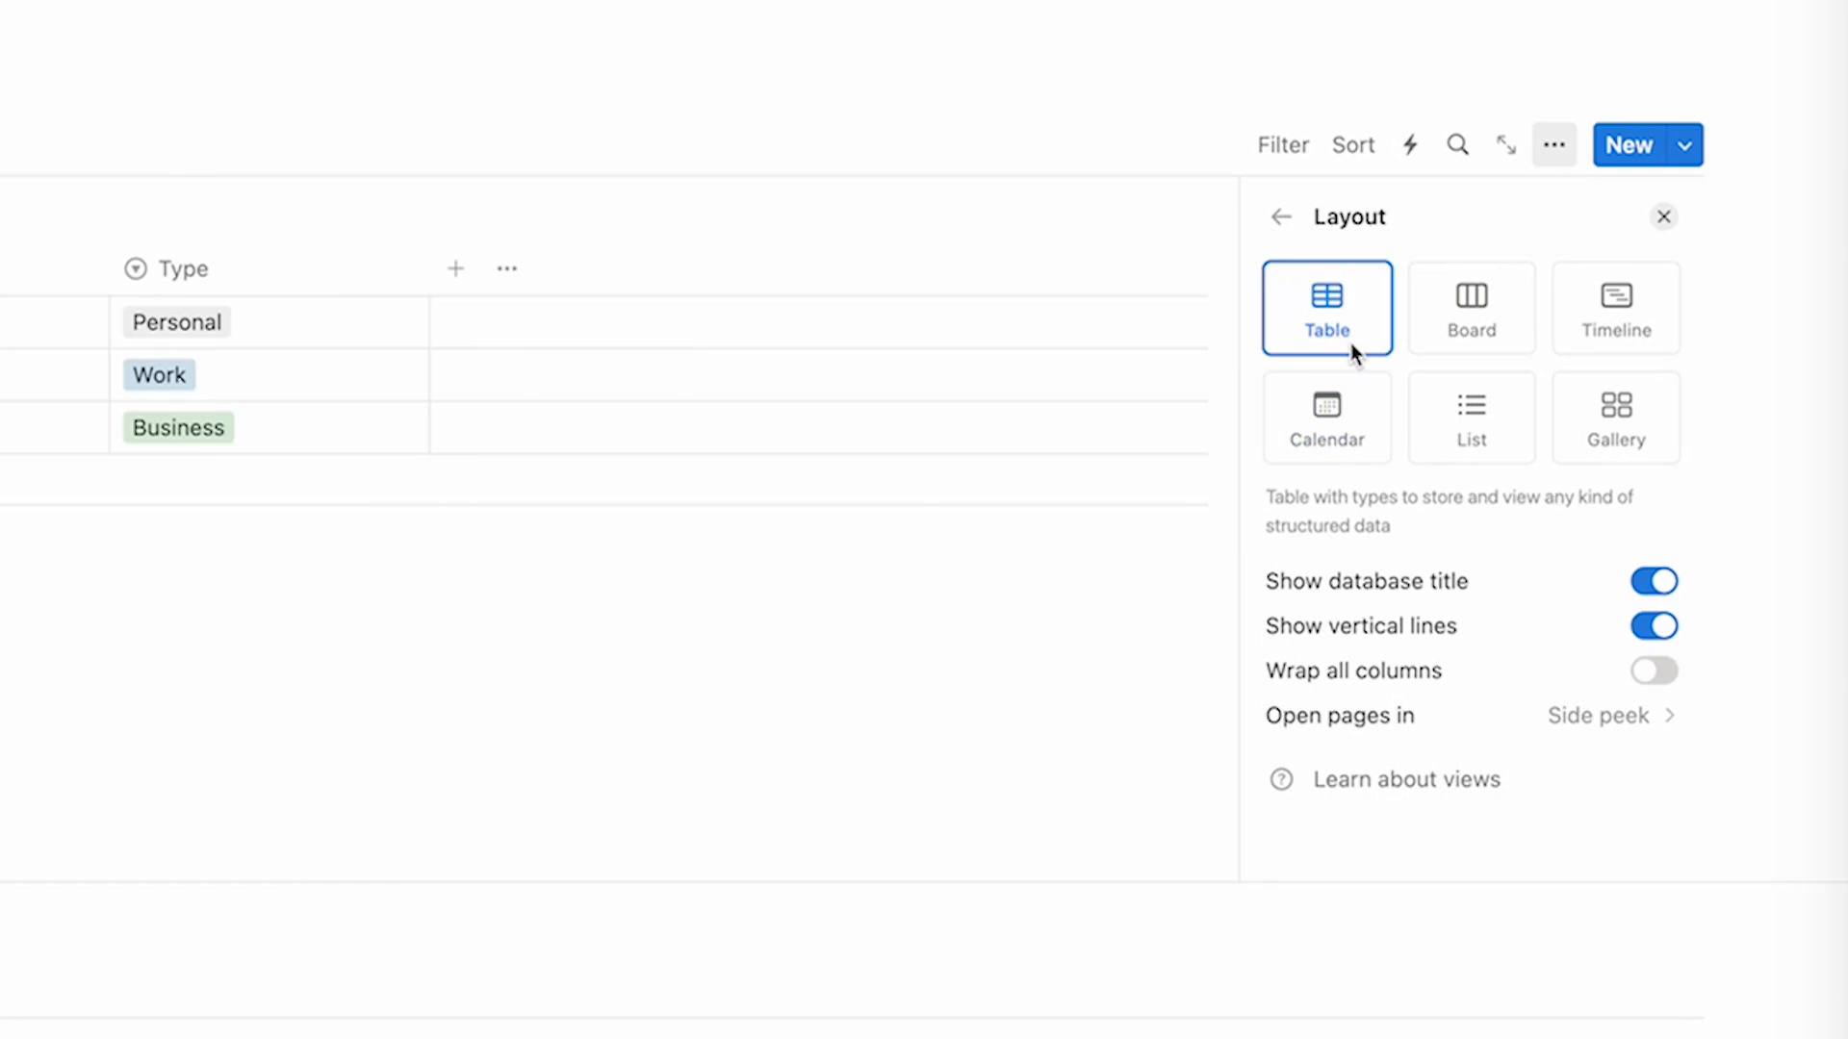
pyautogui.press('Escape')
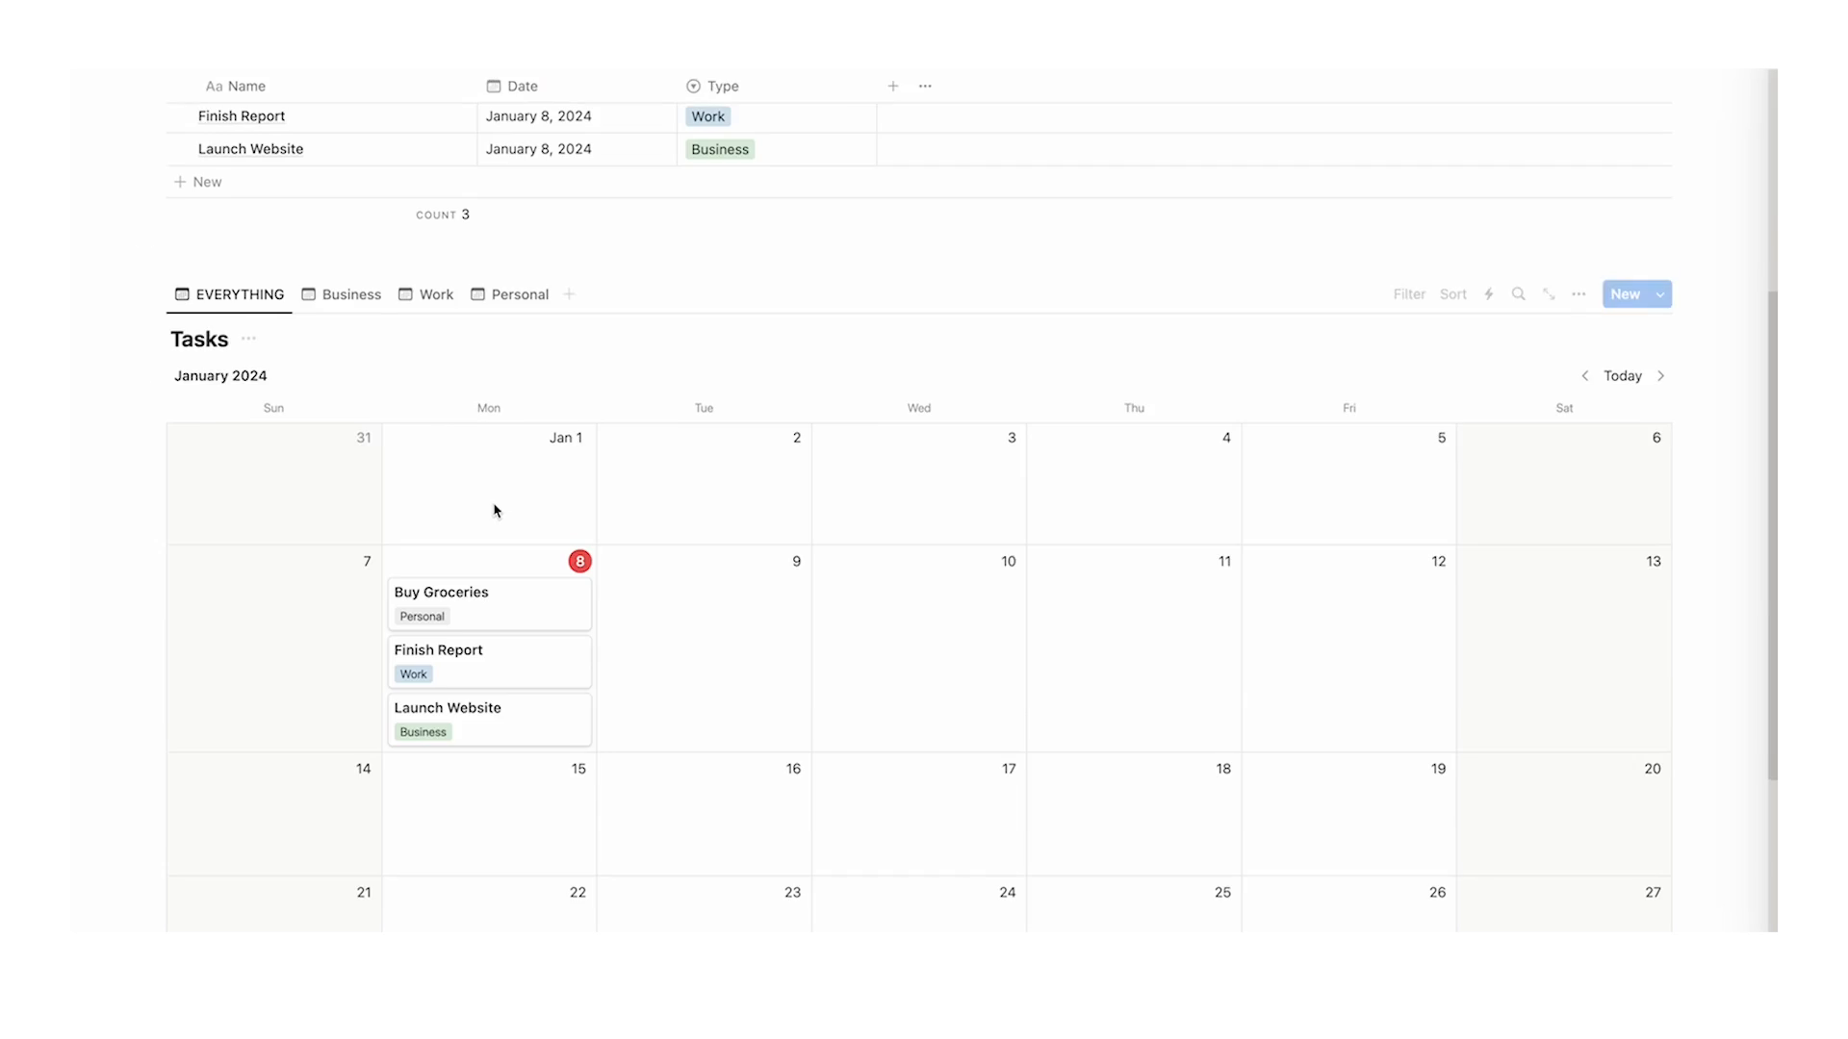
# - Move the Buy Groceries task to January 9 in the calendar and compare its date in the linked table
pyautogui.scroll(3, 495, 510)
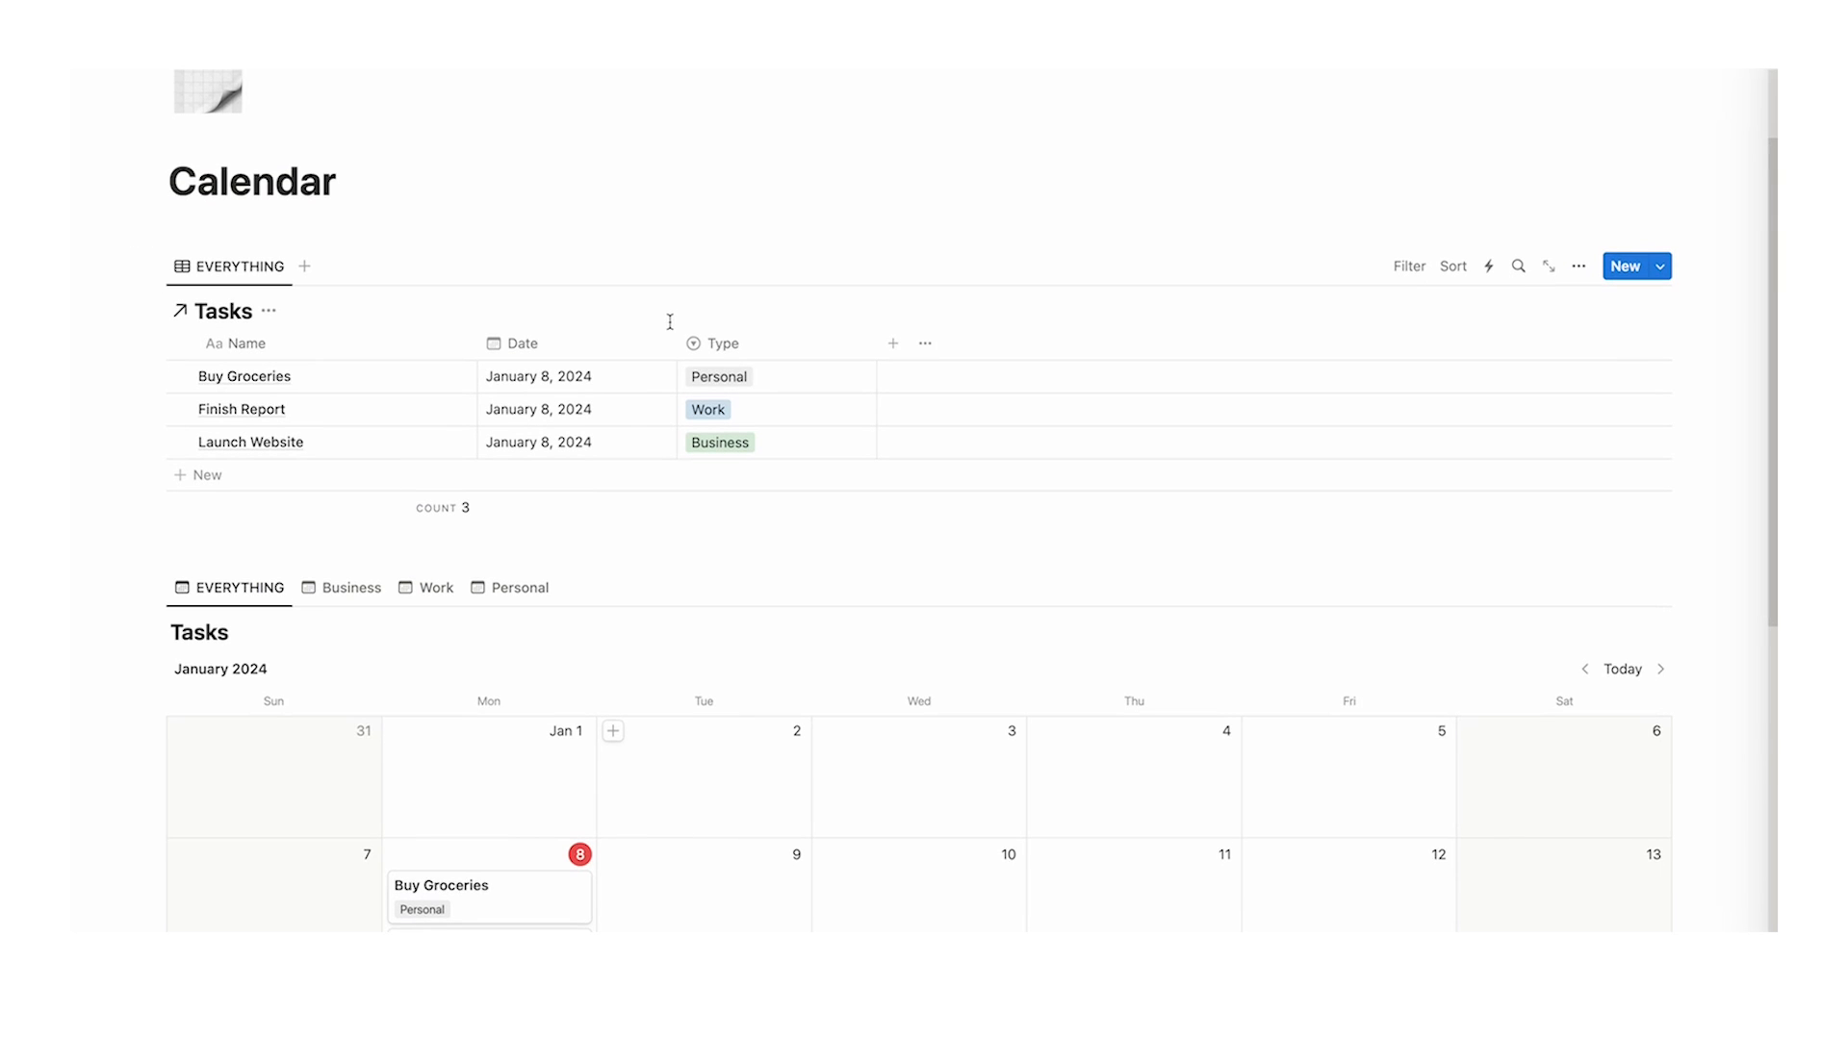
pyautogui.scroll(-3, 656, 322)
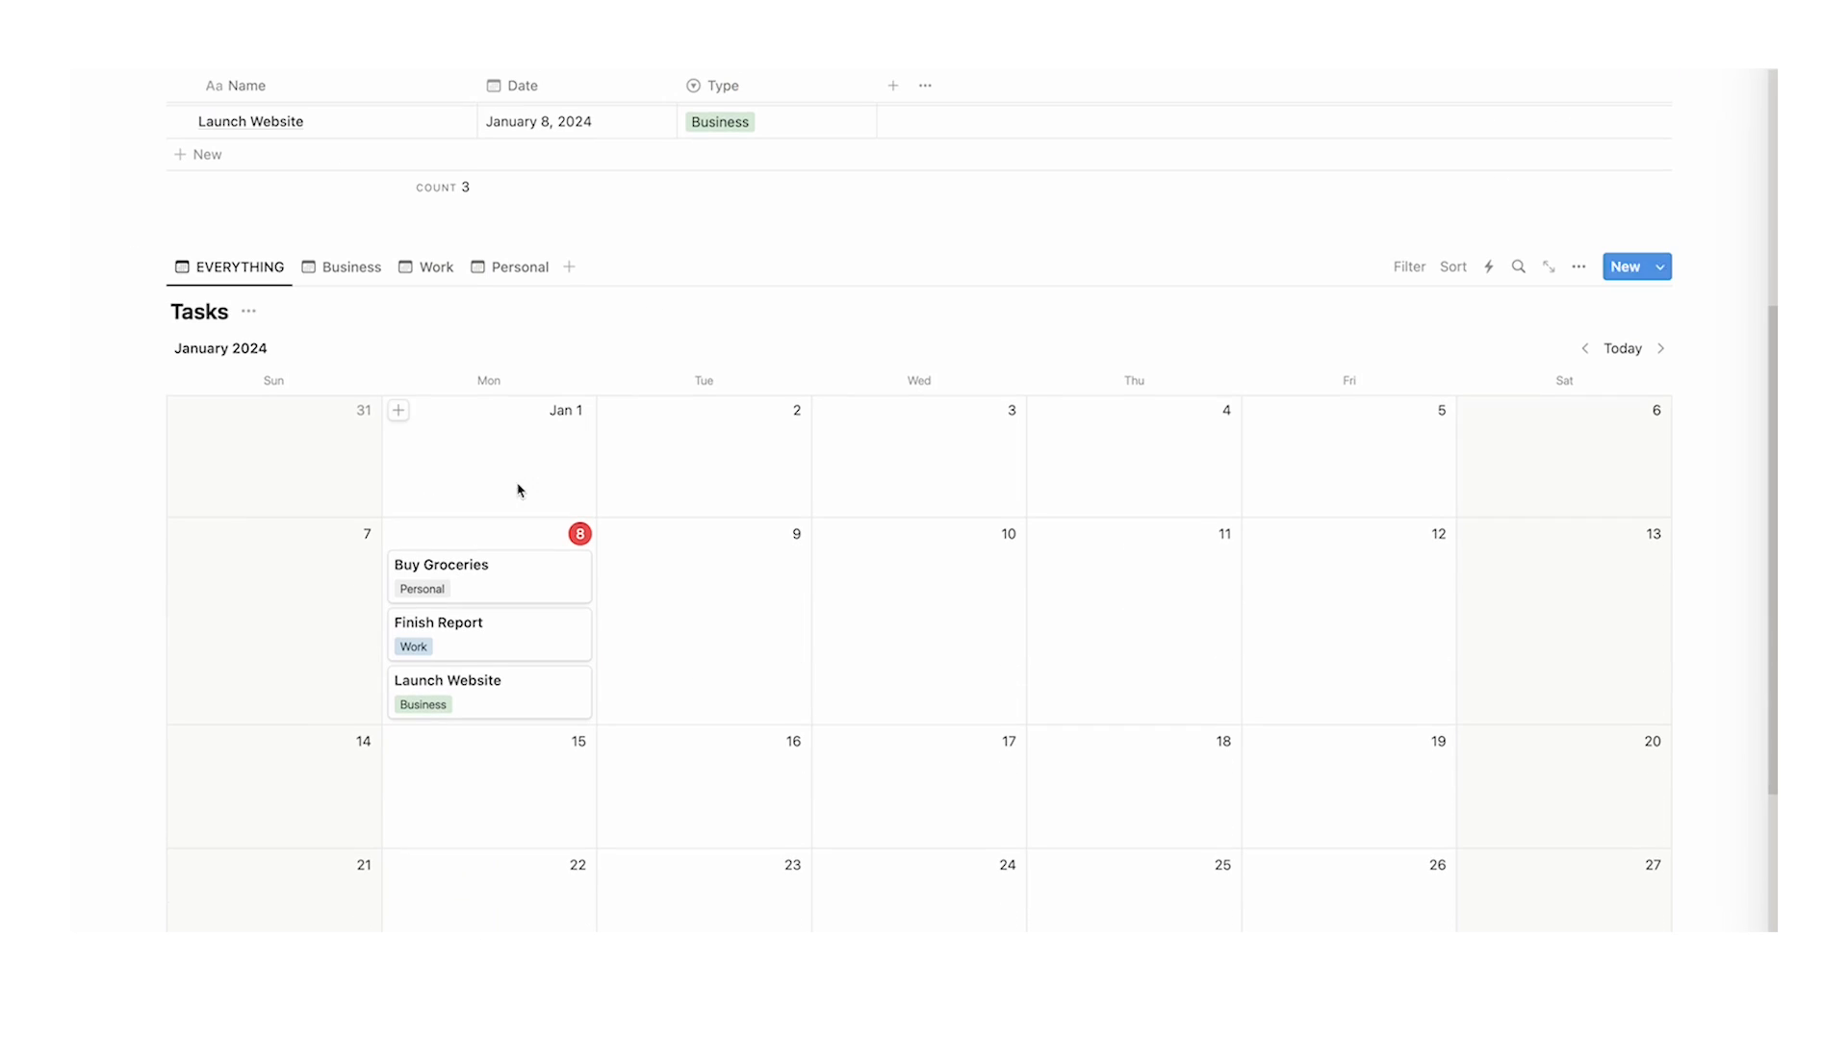
pyautogui.moveTo(579, 570); pyautogui.dragTo(629, 573)
pyautogui.moveTo(482, 581); pyautogui.dragTo(767, 516)
pyautogui.scroll(3, 565, 478)
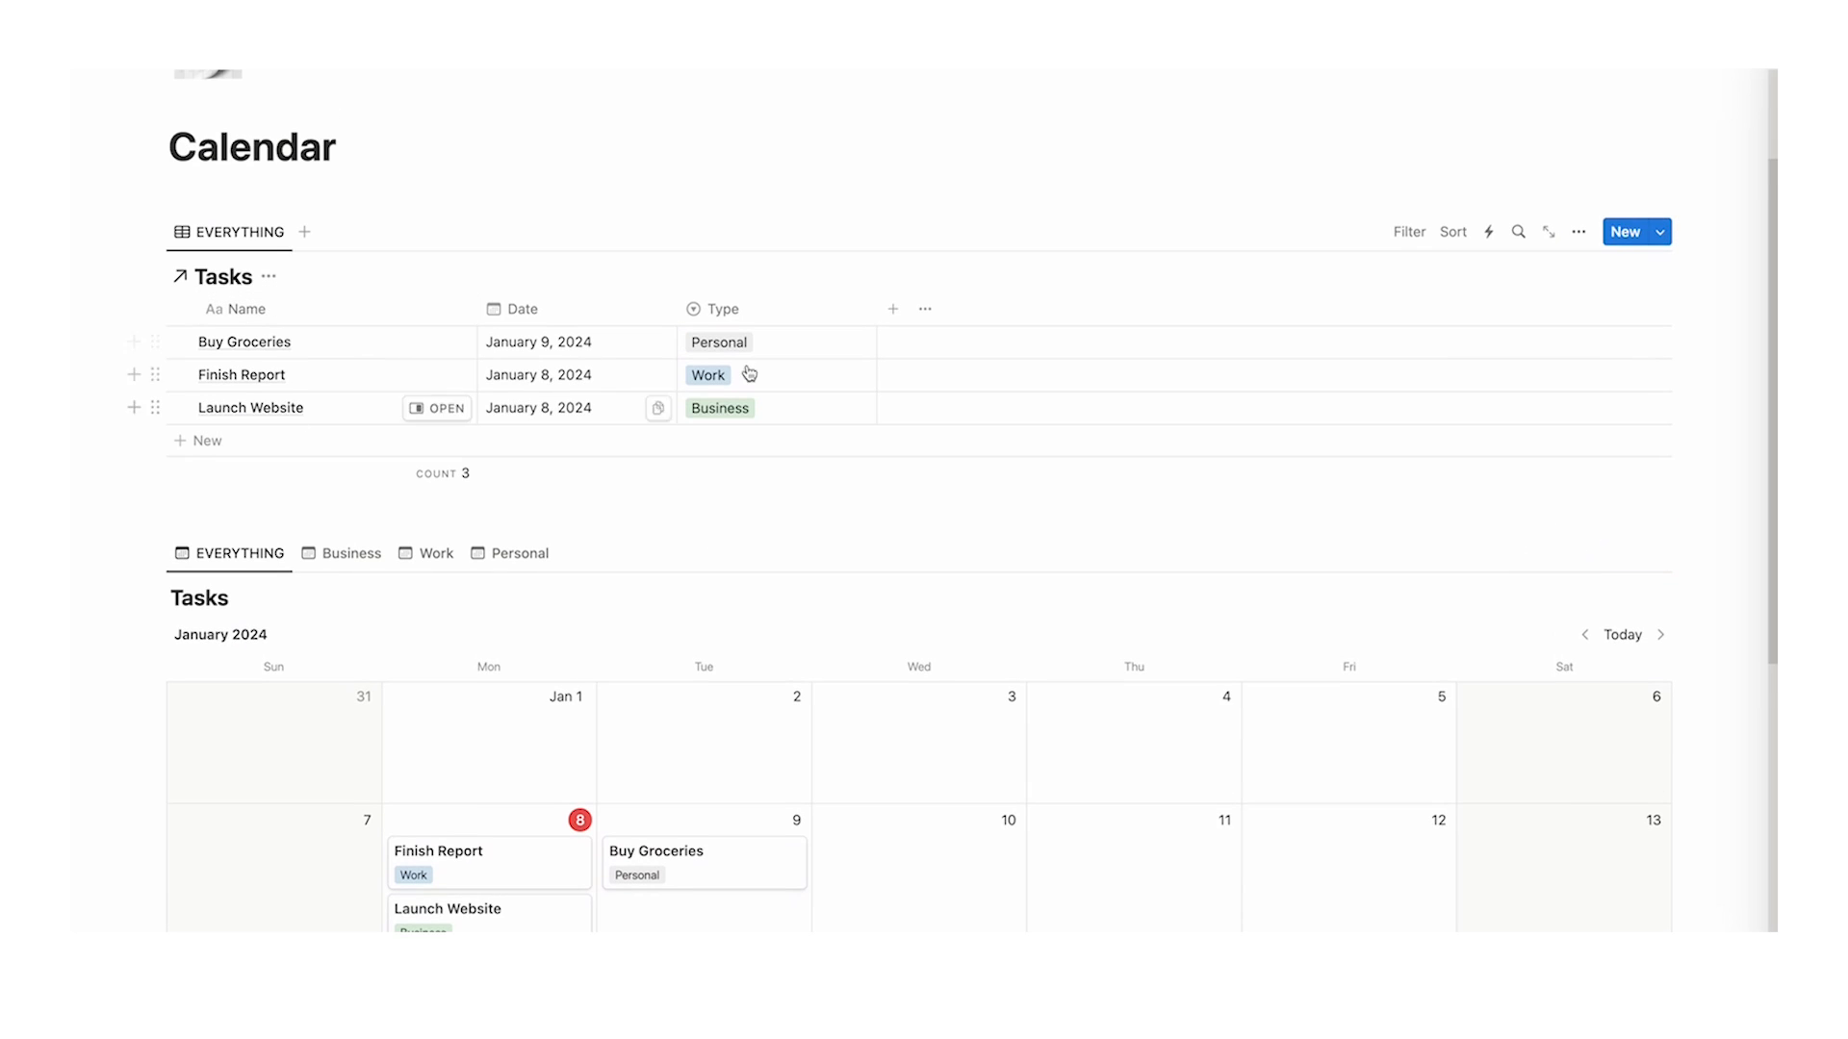
# - Rename the linked table view as TODAY and close its view options
pyautogui.click(235, 231)
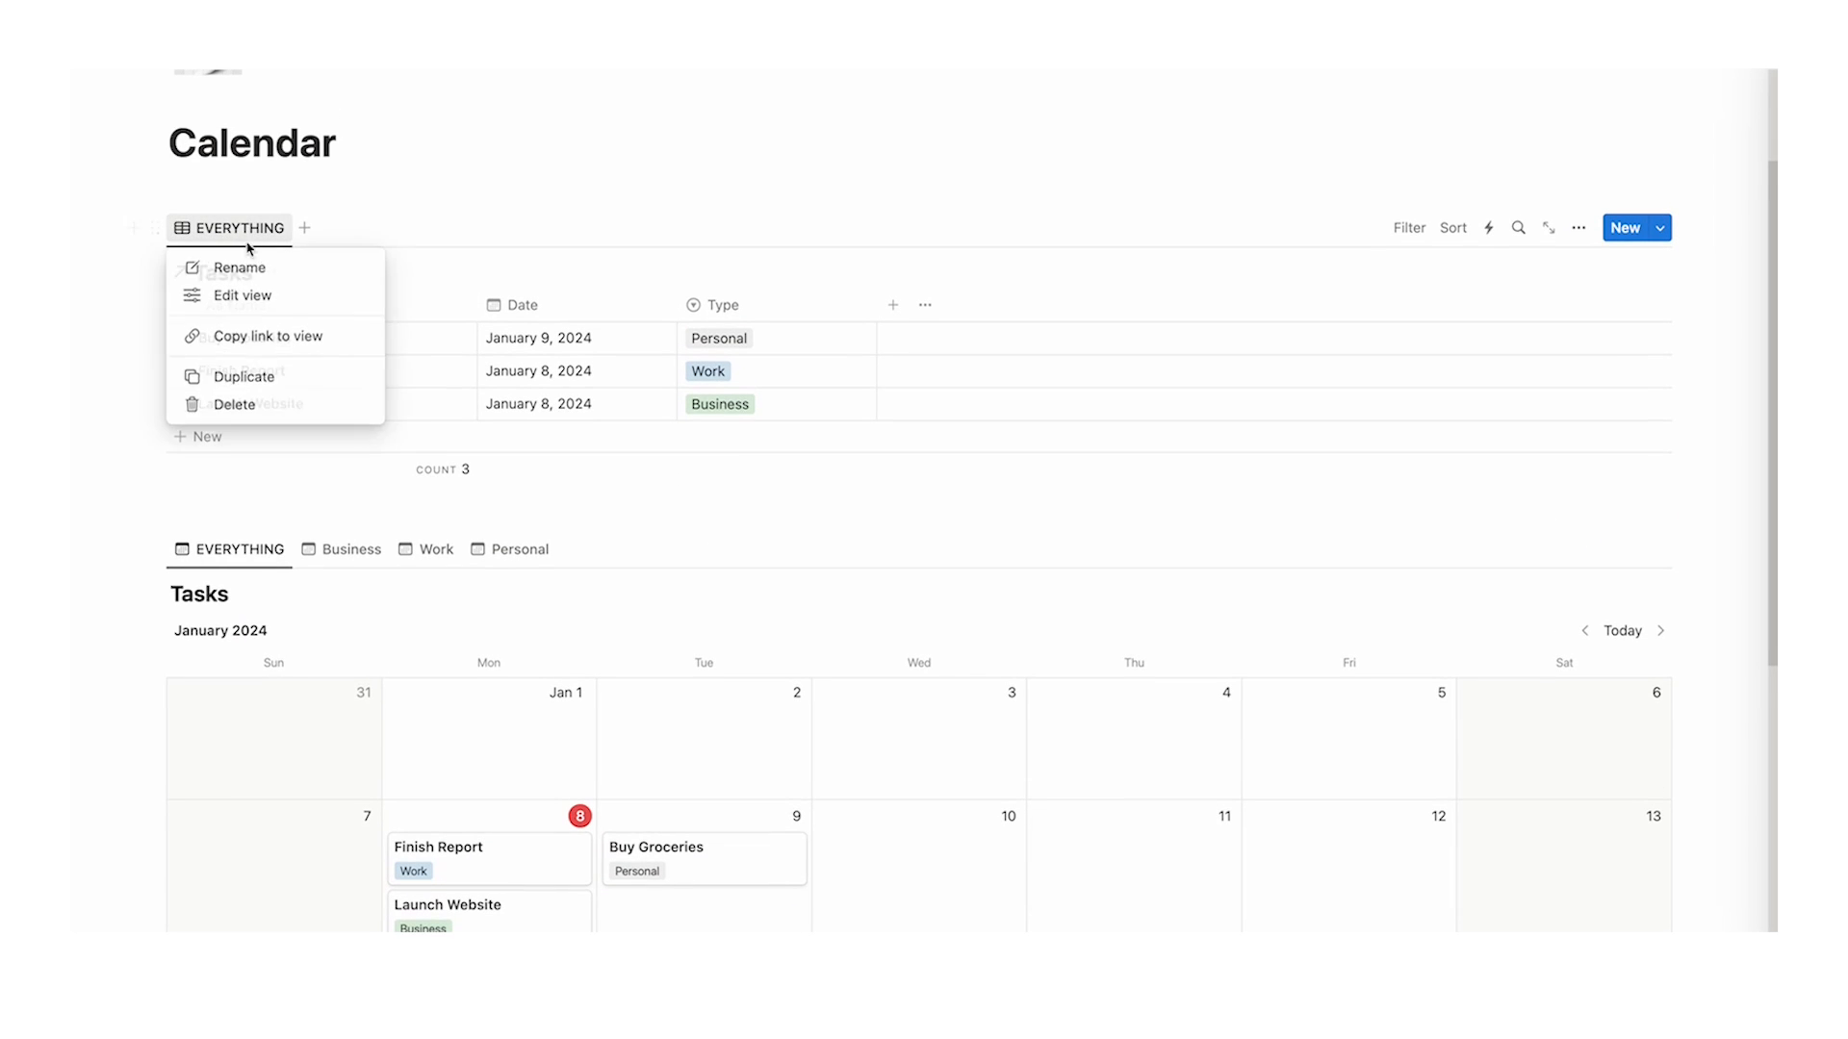
pyautogui.click(226, 258)
pyautogui.hotkey('ctrl', 'a')
pyautogui.write('TODAY')
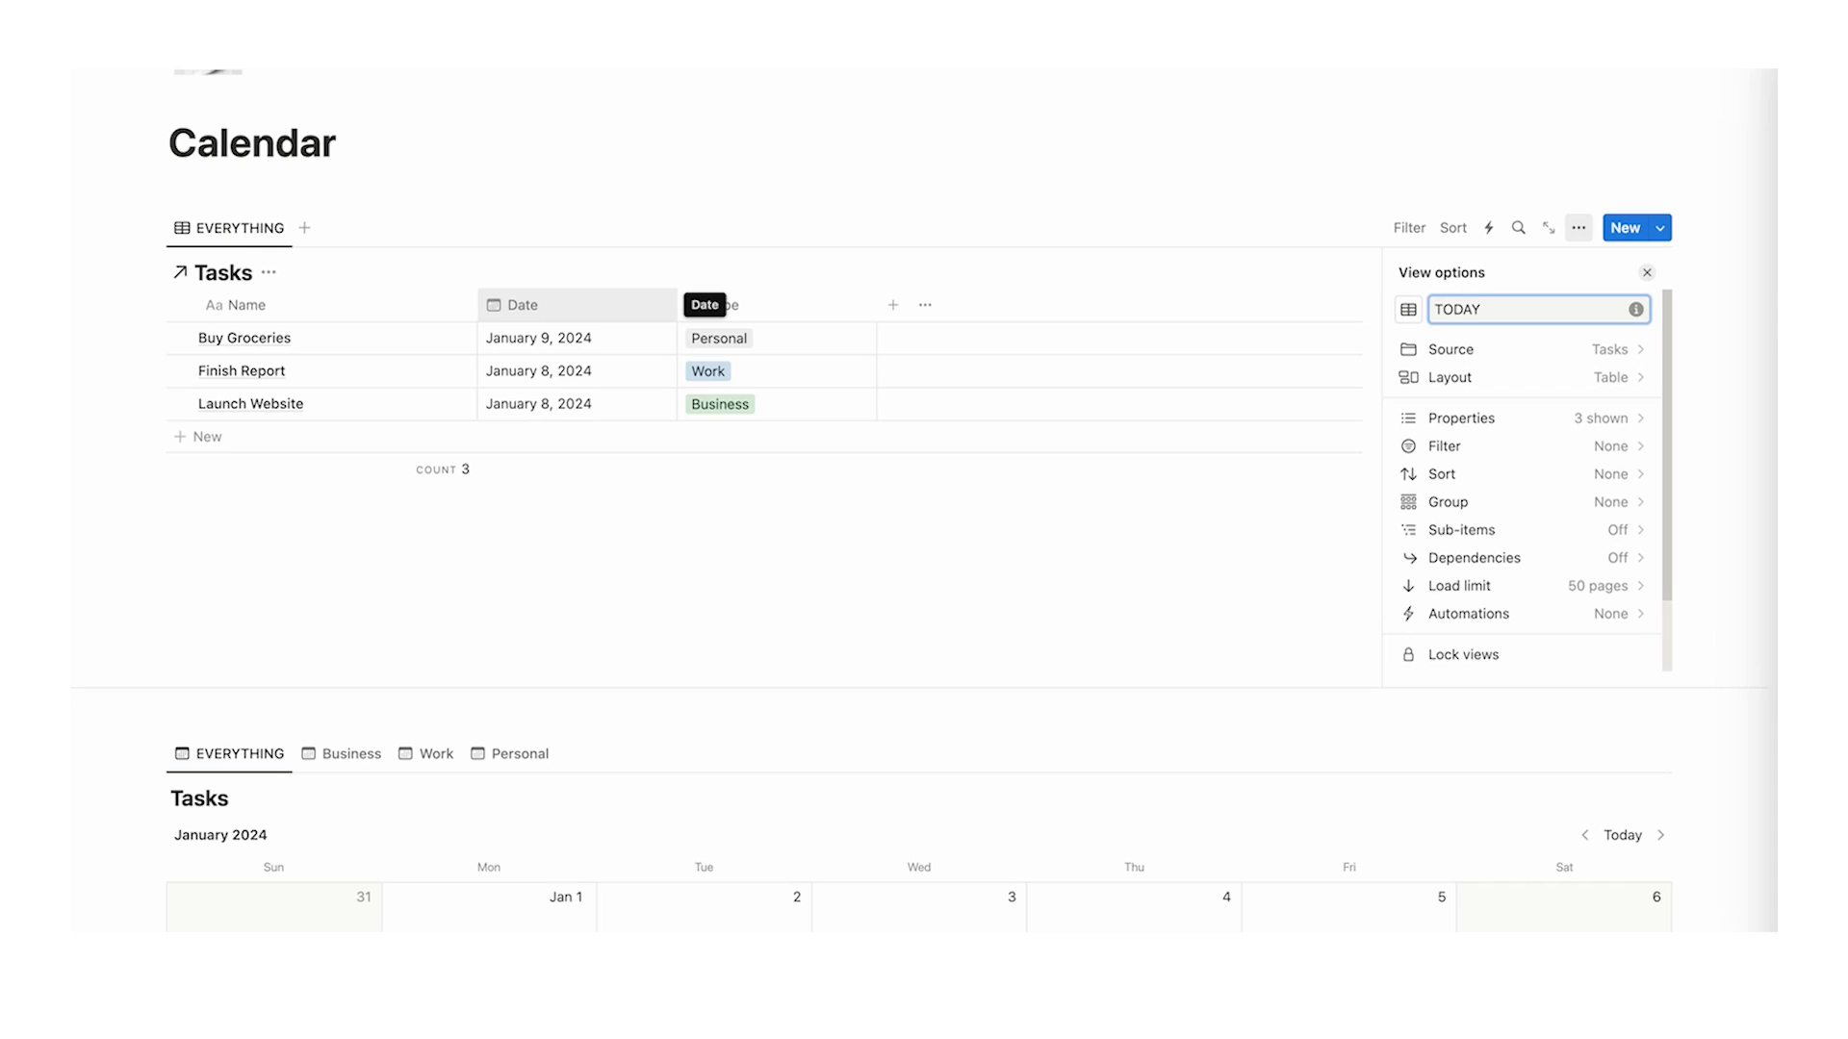
pyautogui.click(453, 145)
pyautogui.click(1646, 273)
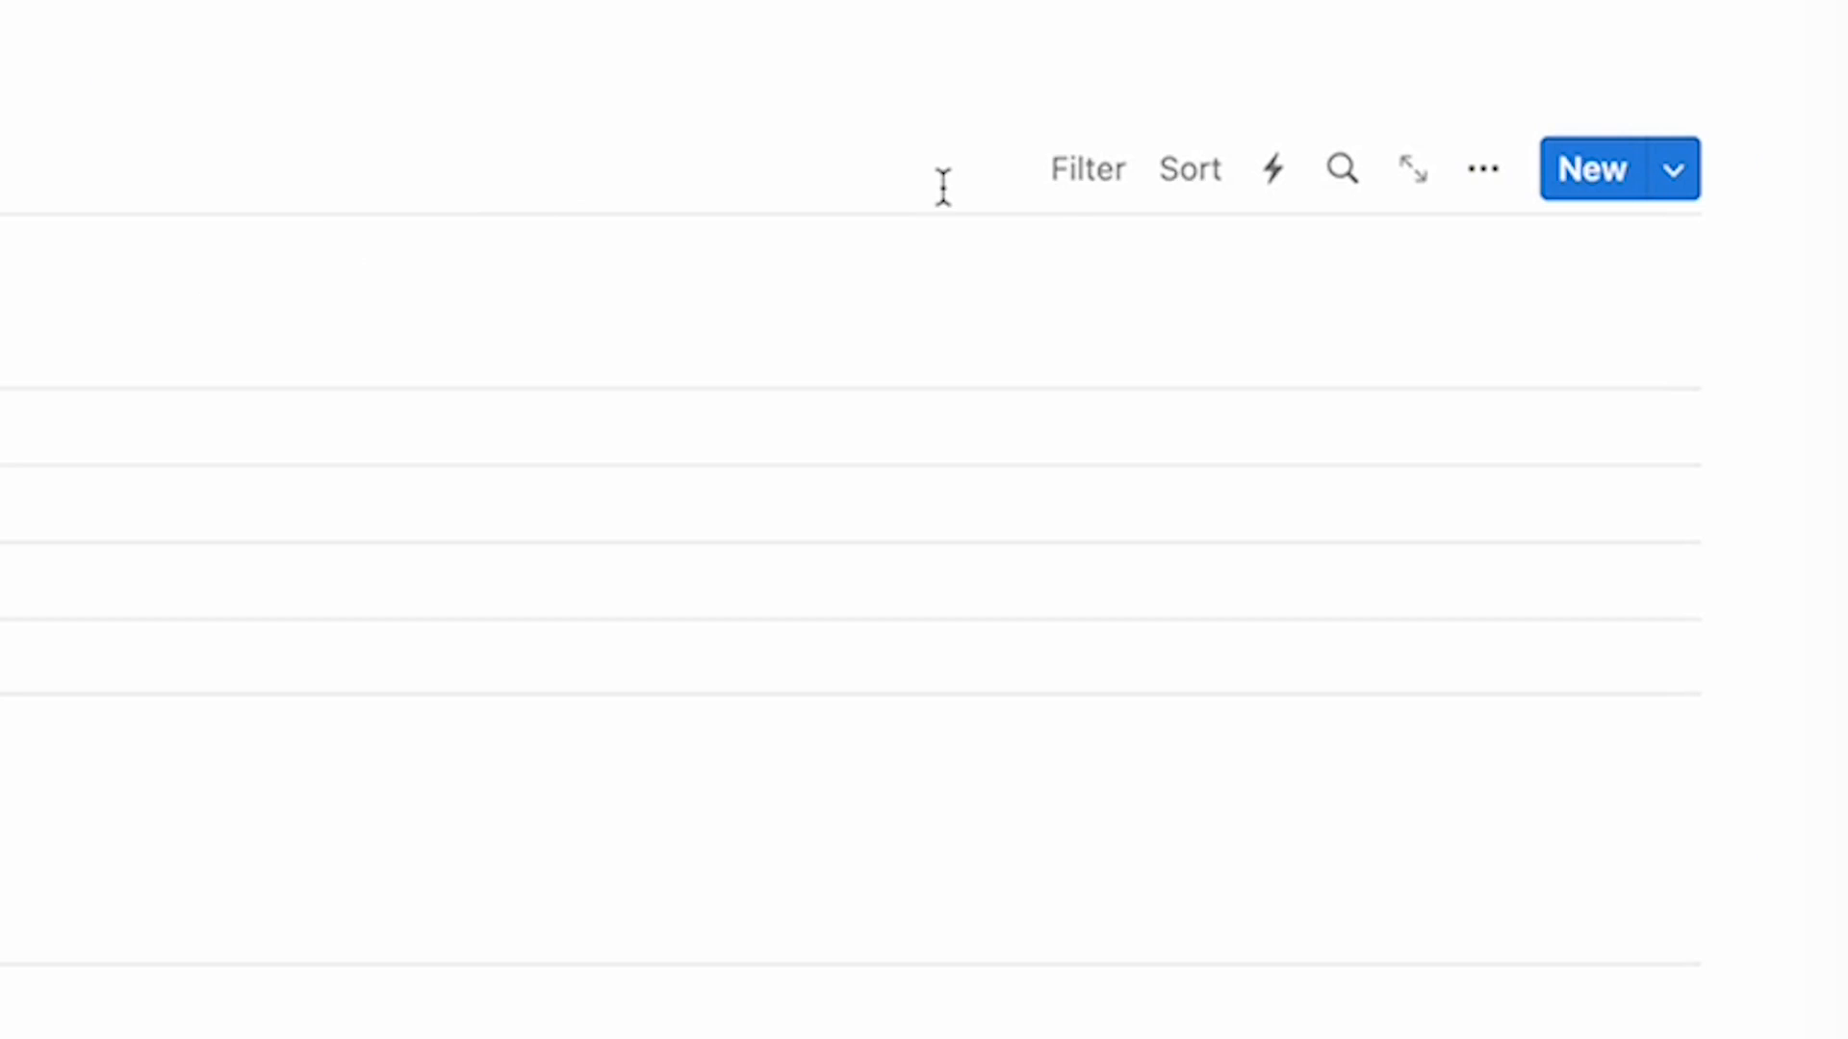
# - Add an advanced filter to the TODAY view where the Date's start date is relative to today, set to This day
pyautogui.click(1060, 181)
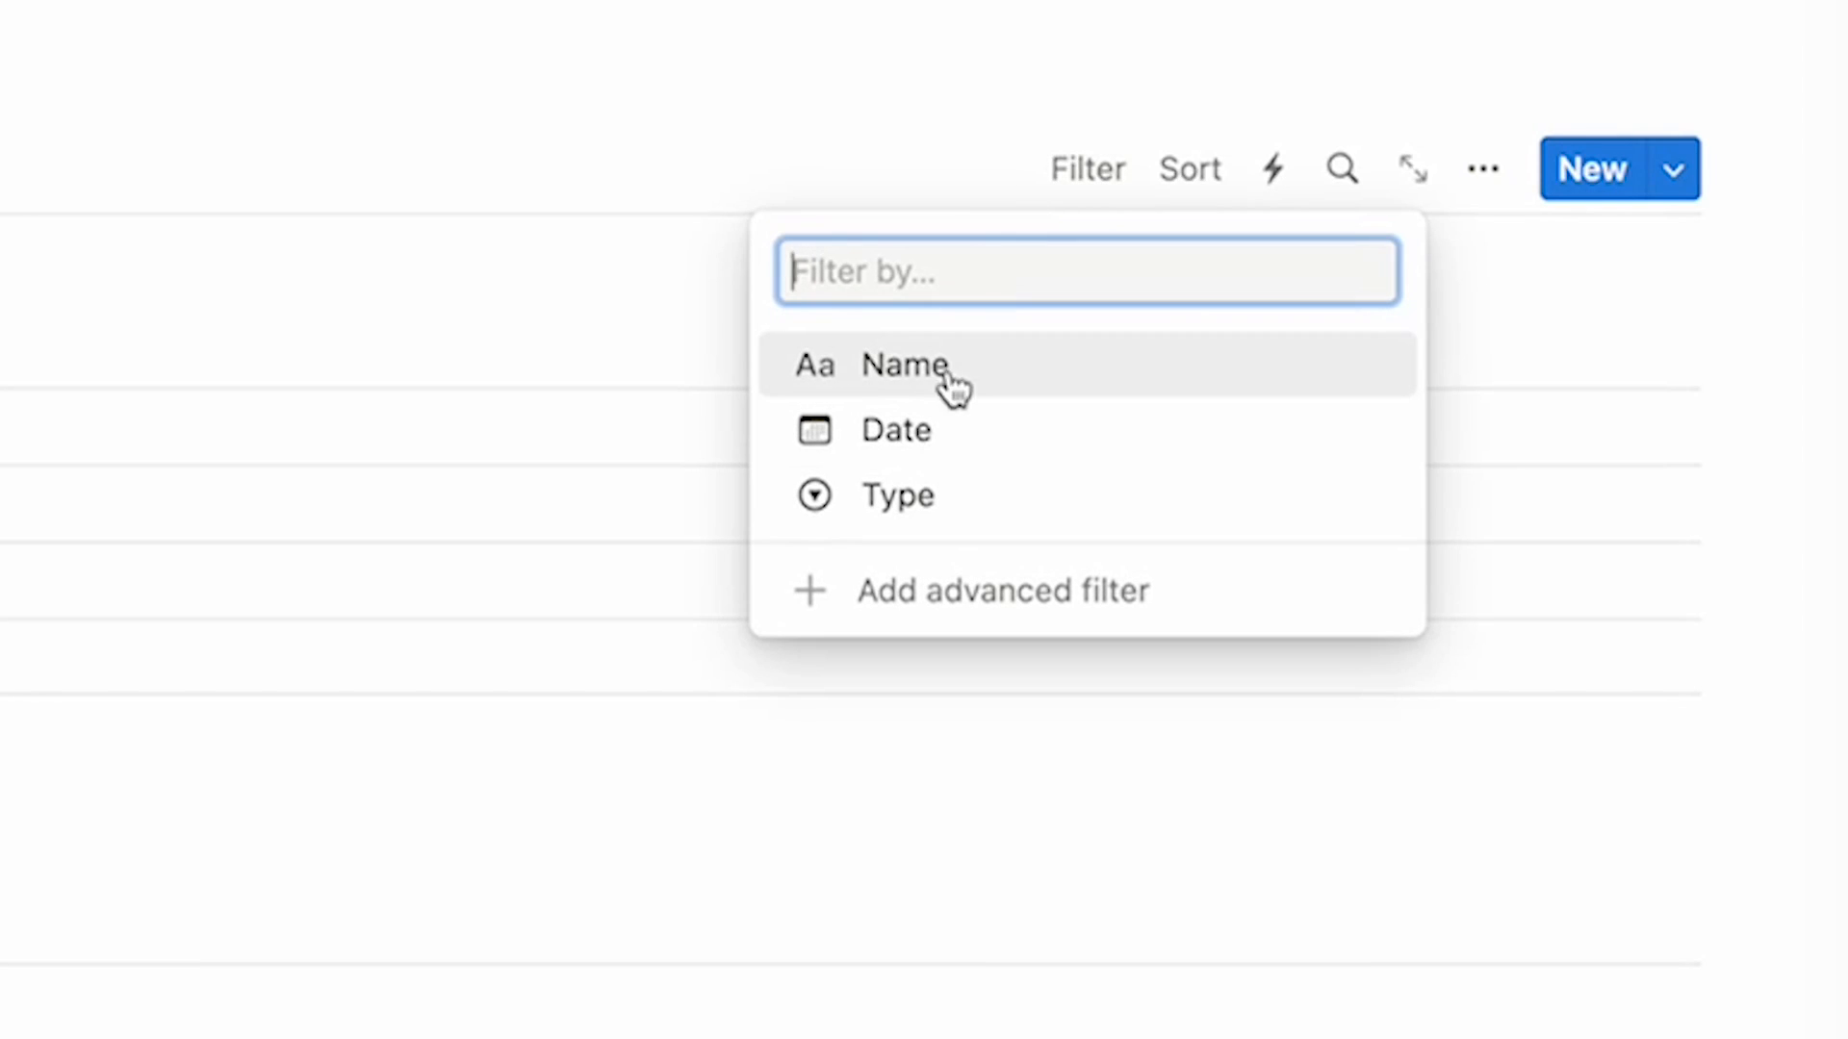
pyautogui.click(912, 590)
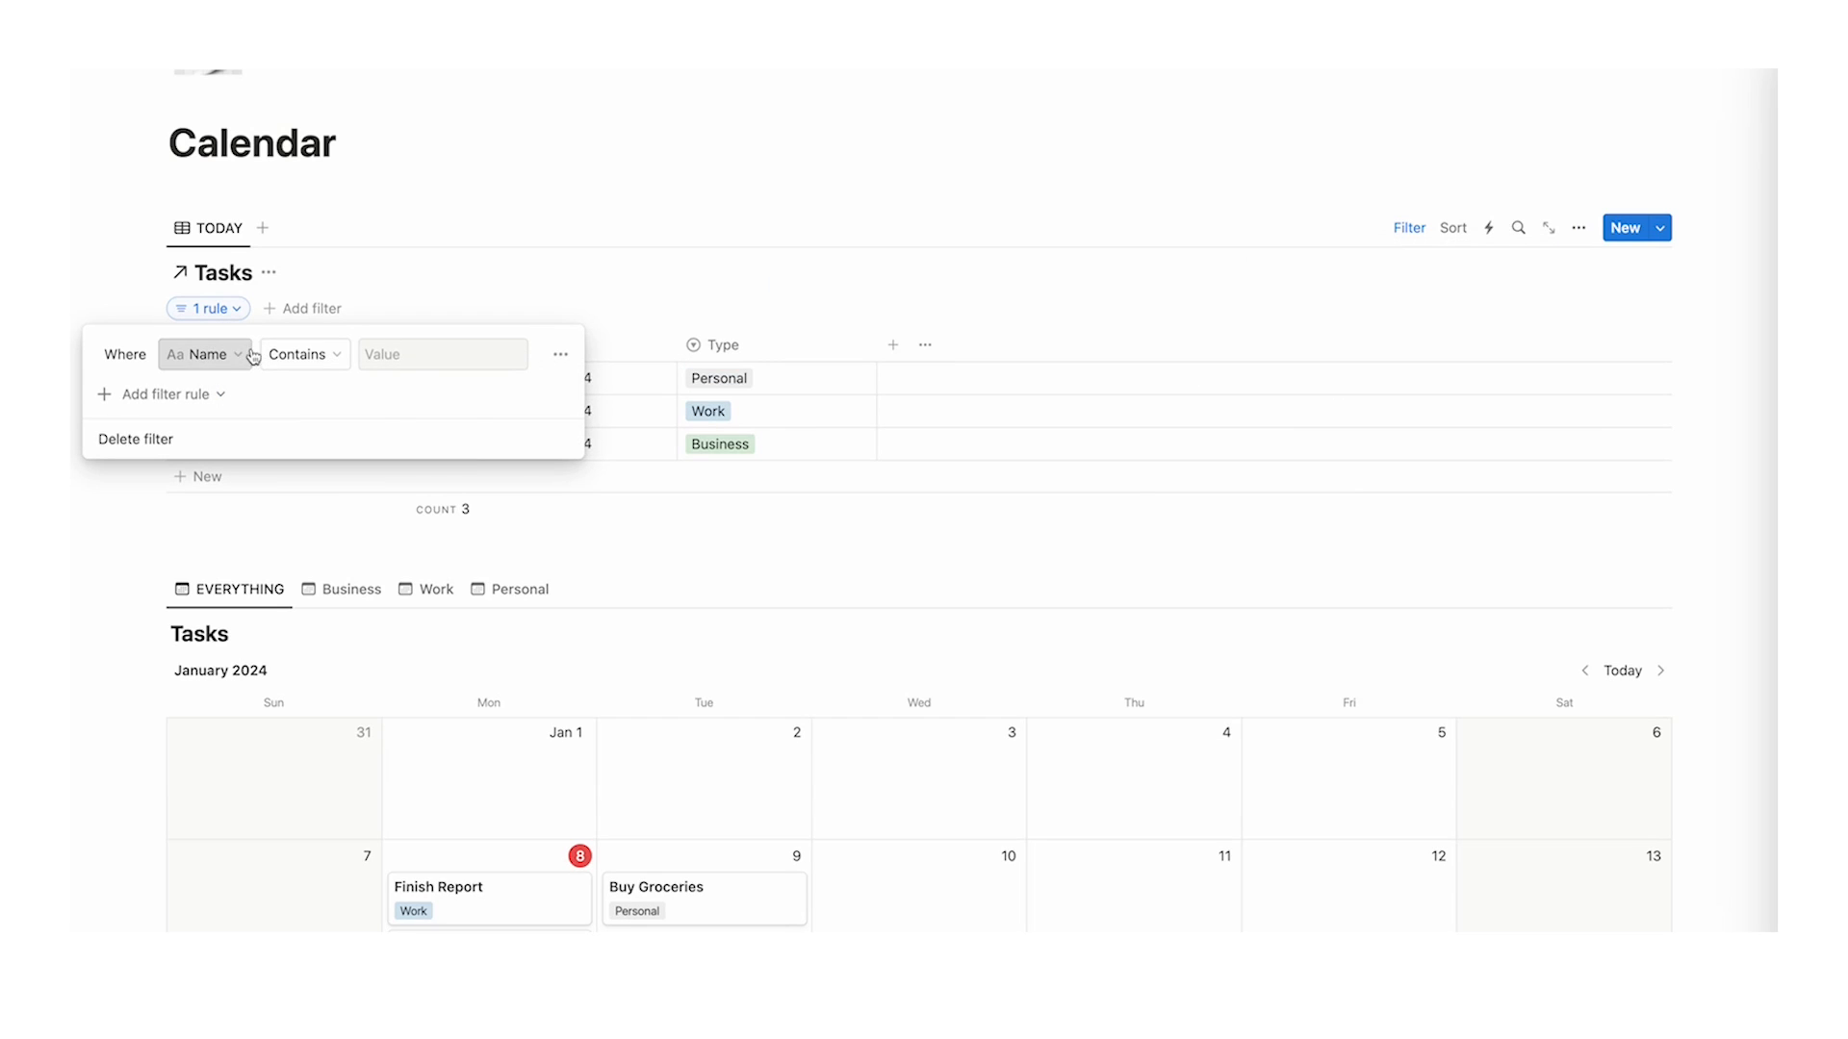
pyautogui.click(213, 354)
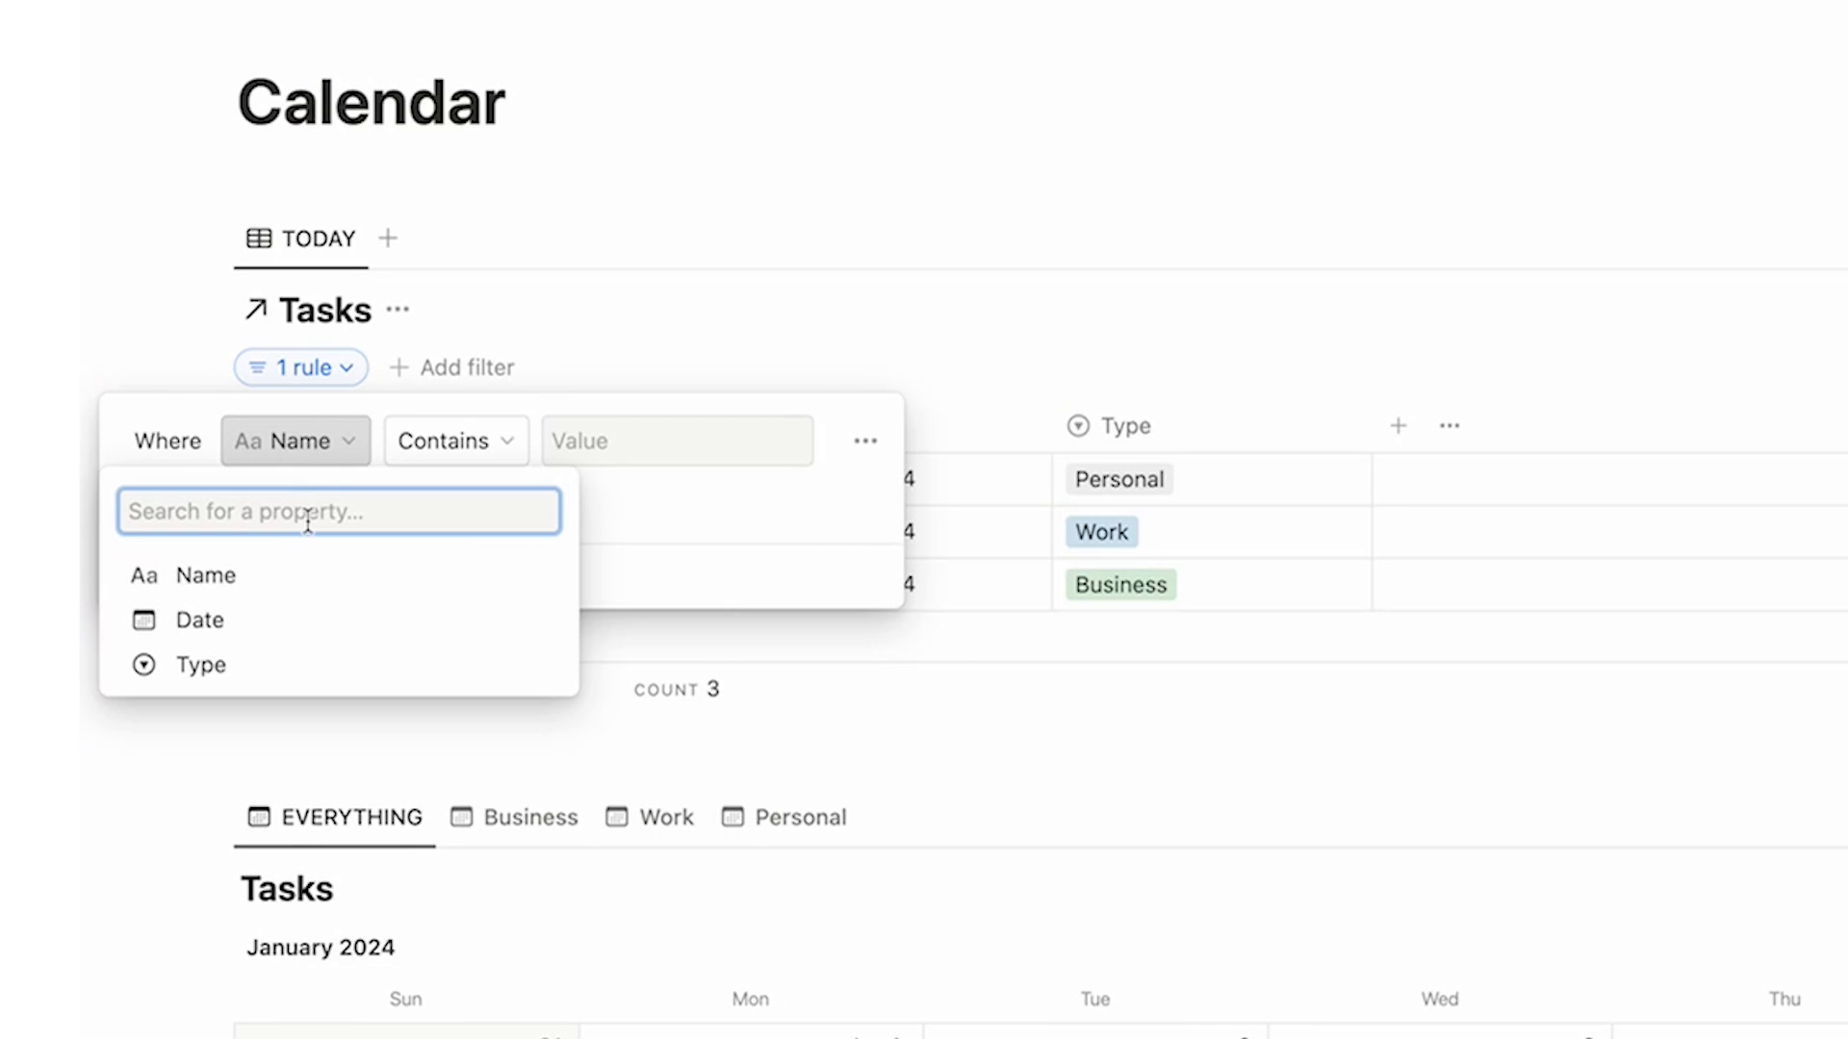
pyautogui.click(212, 474)
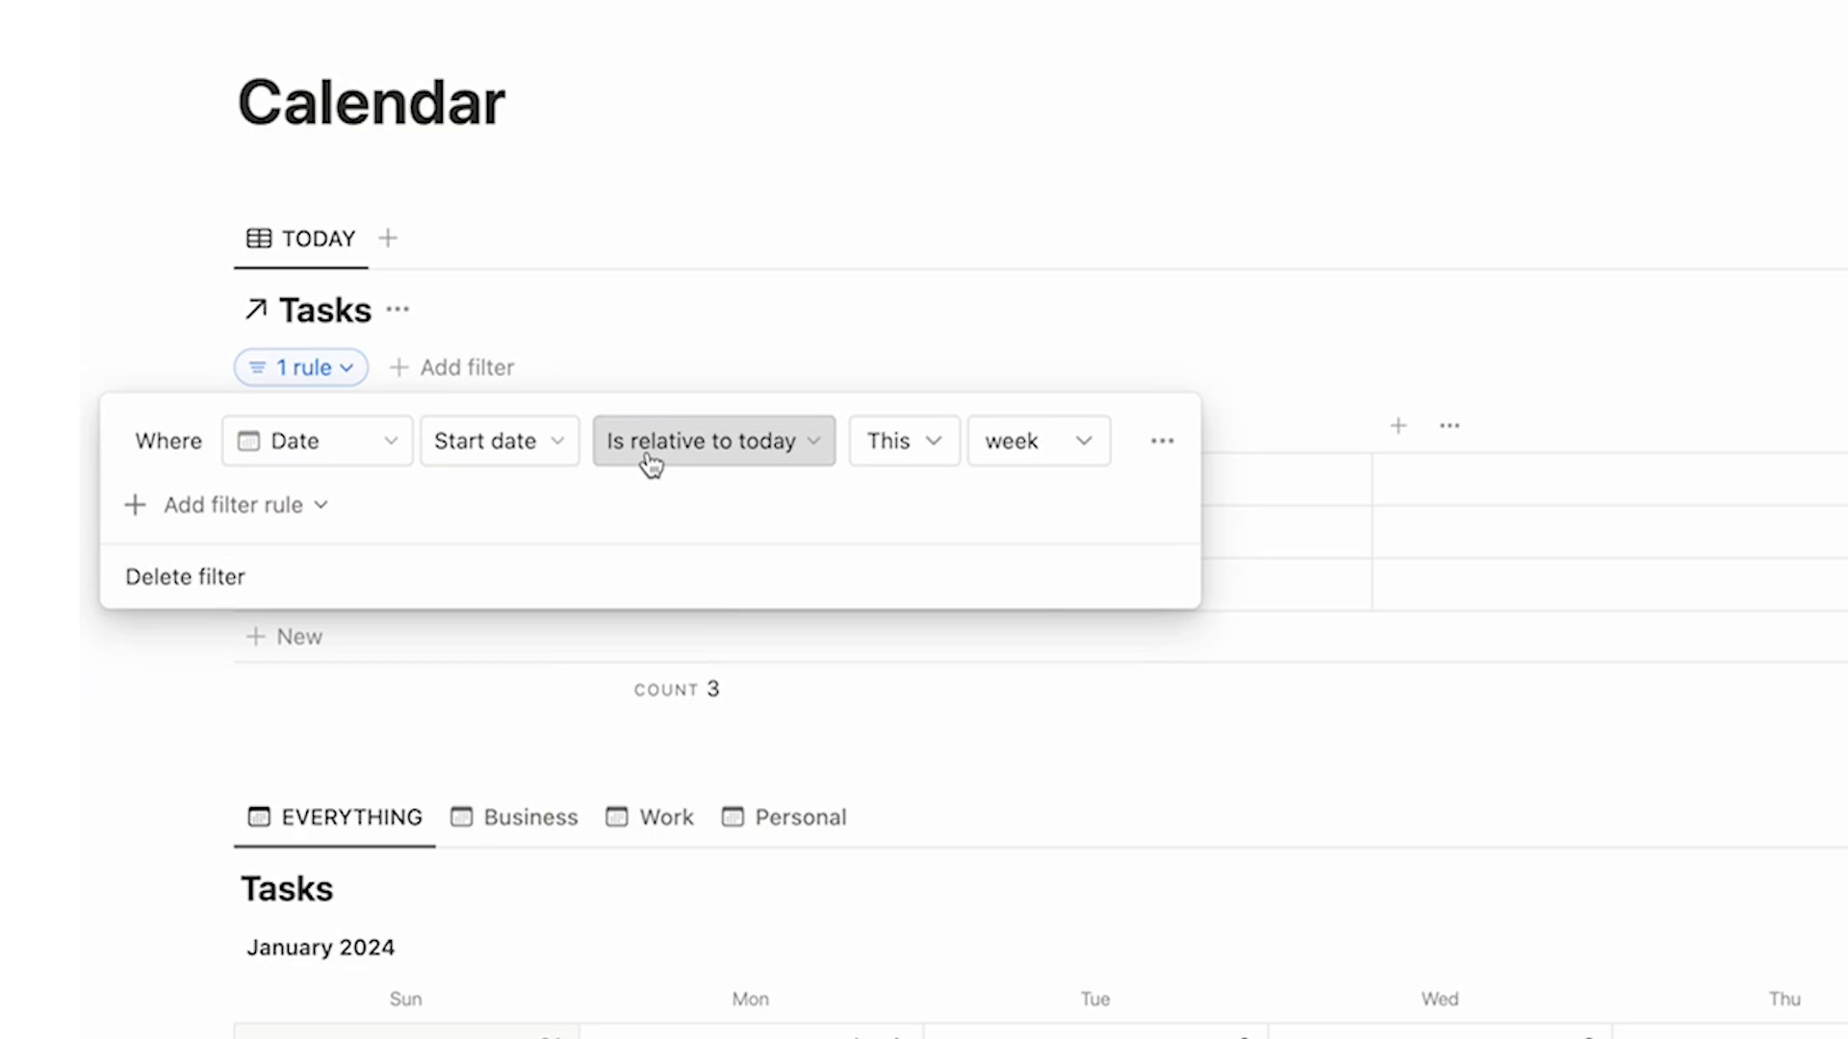
pyautogui.click(990, 449)
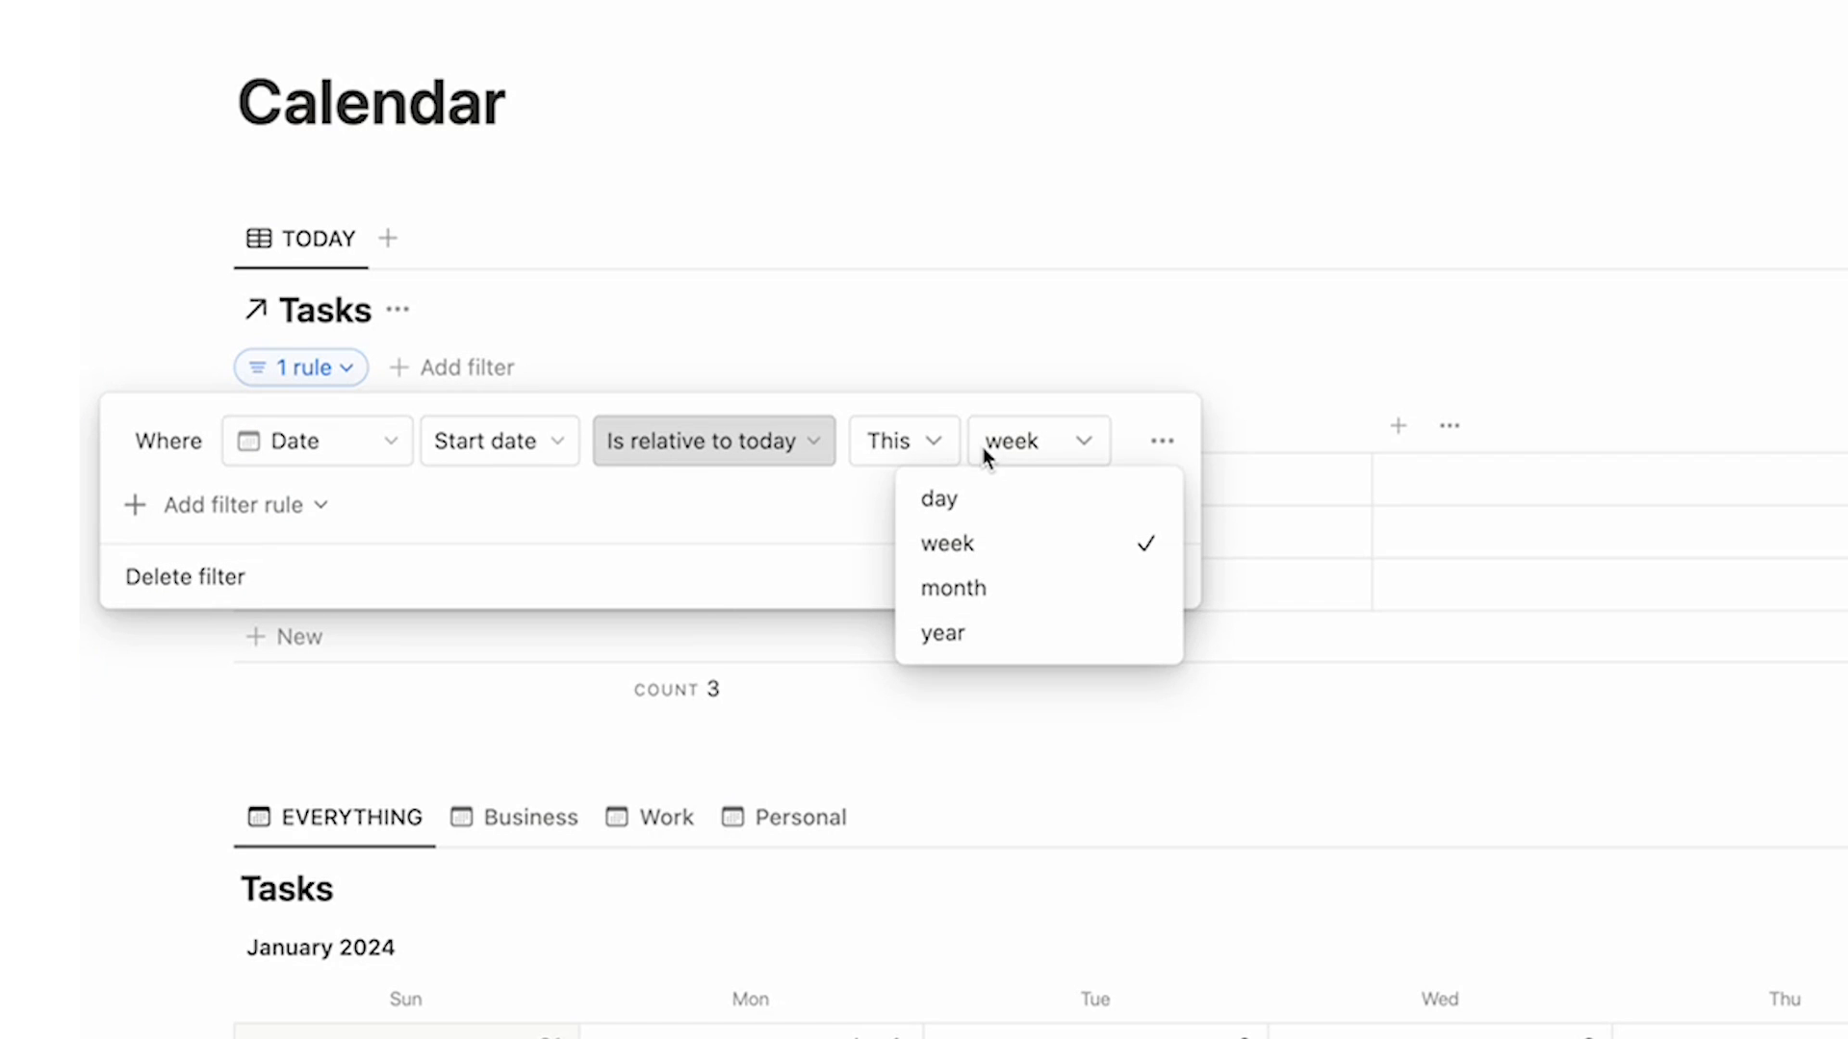
pyautogui.click(941, 503)
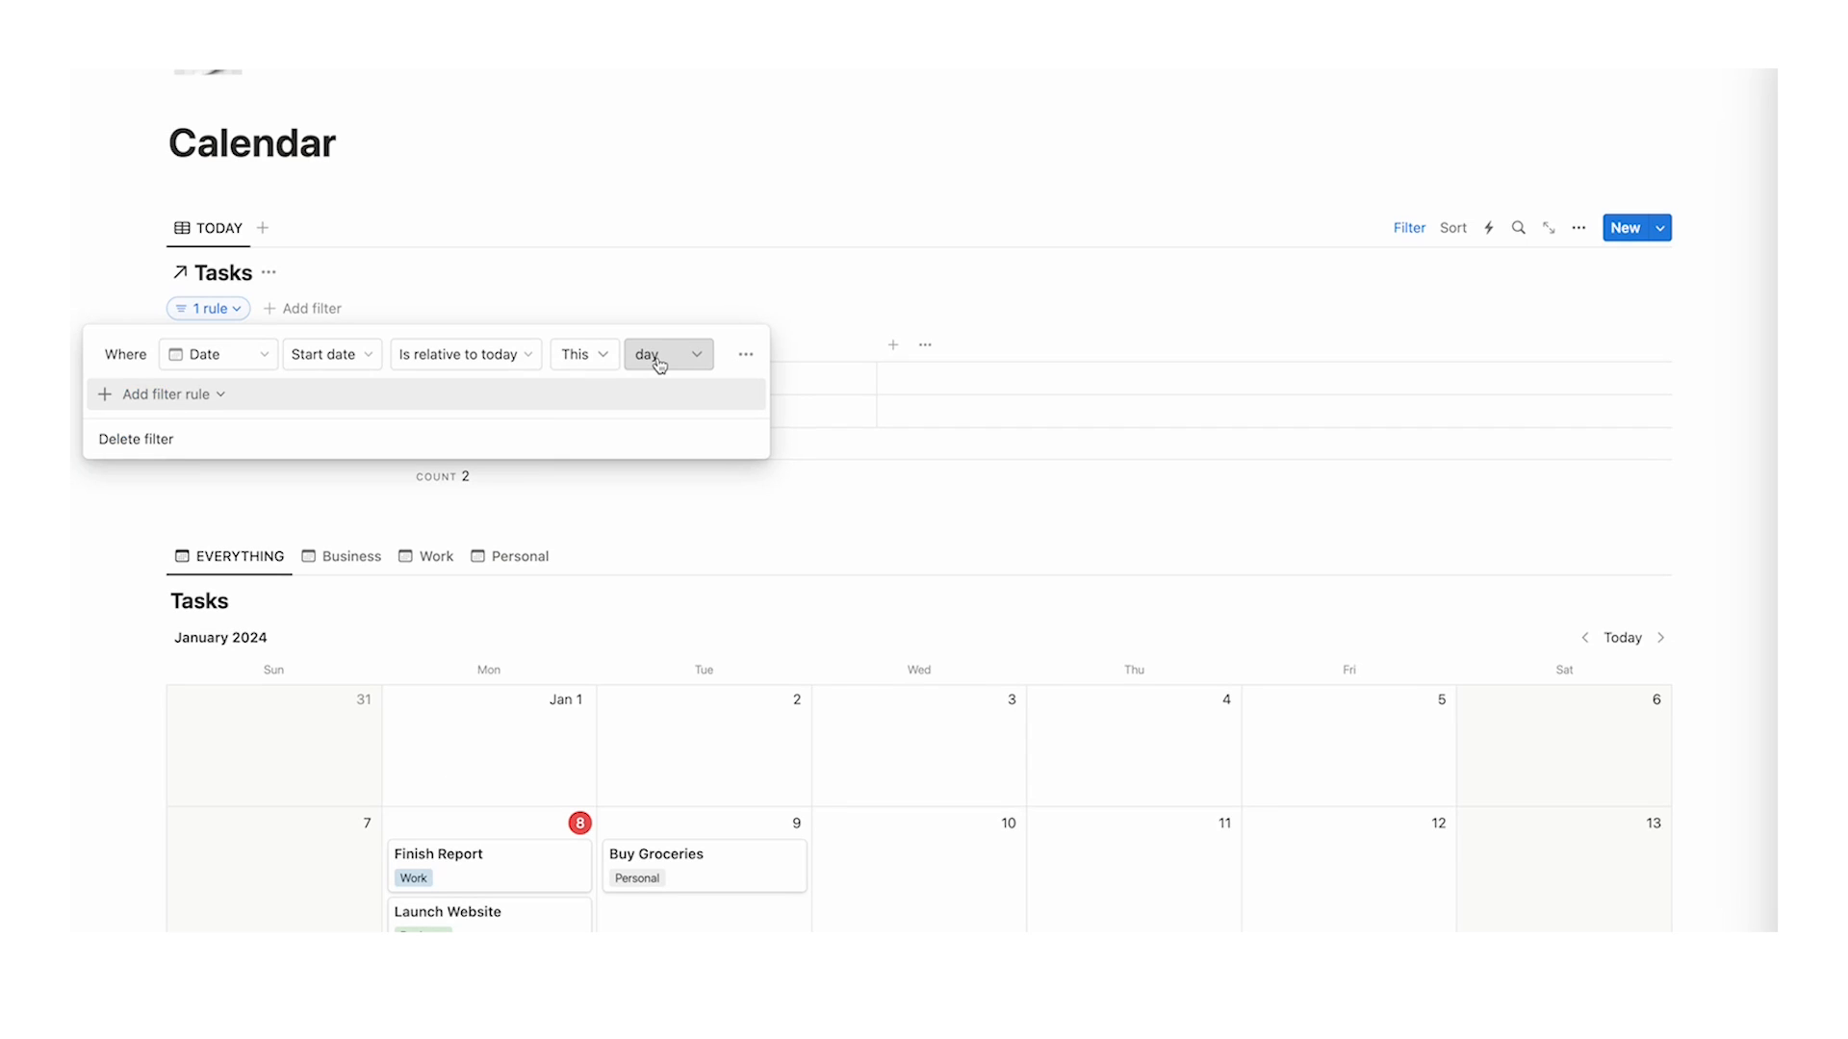
pyautogui.press('Escape')
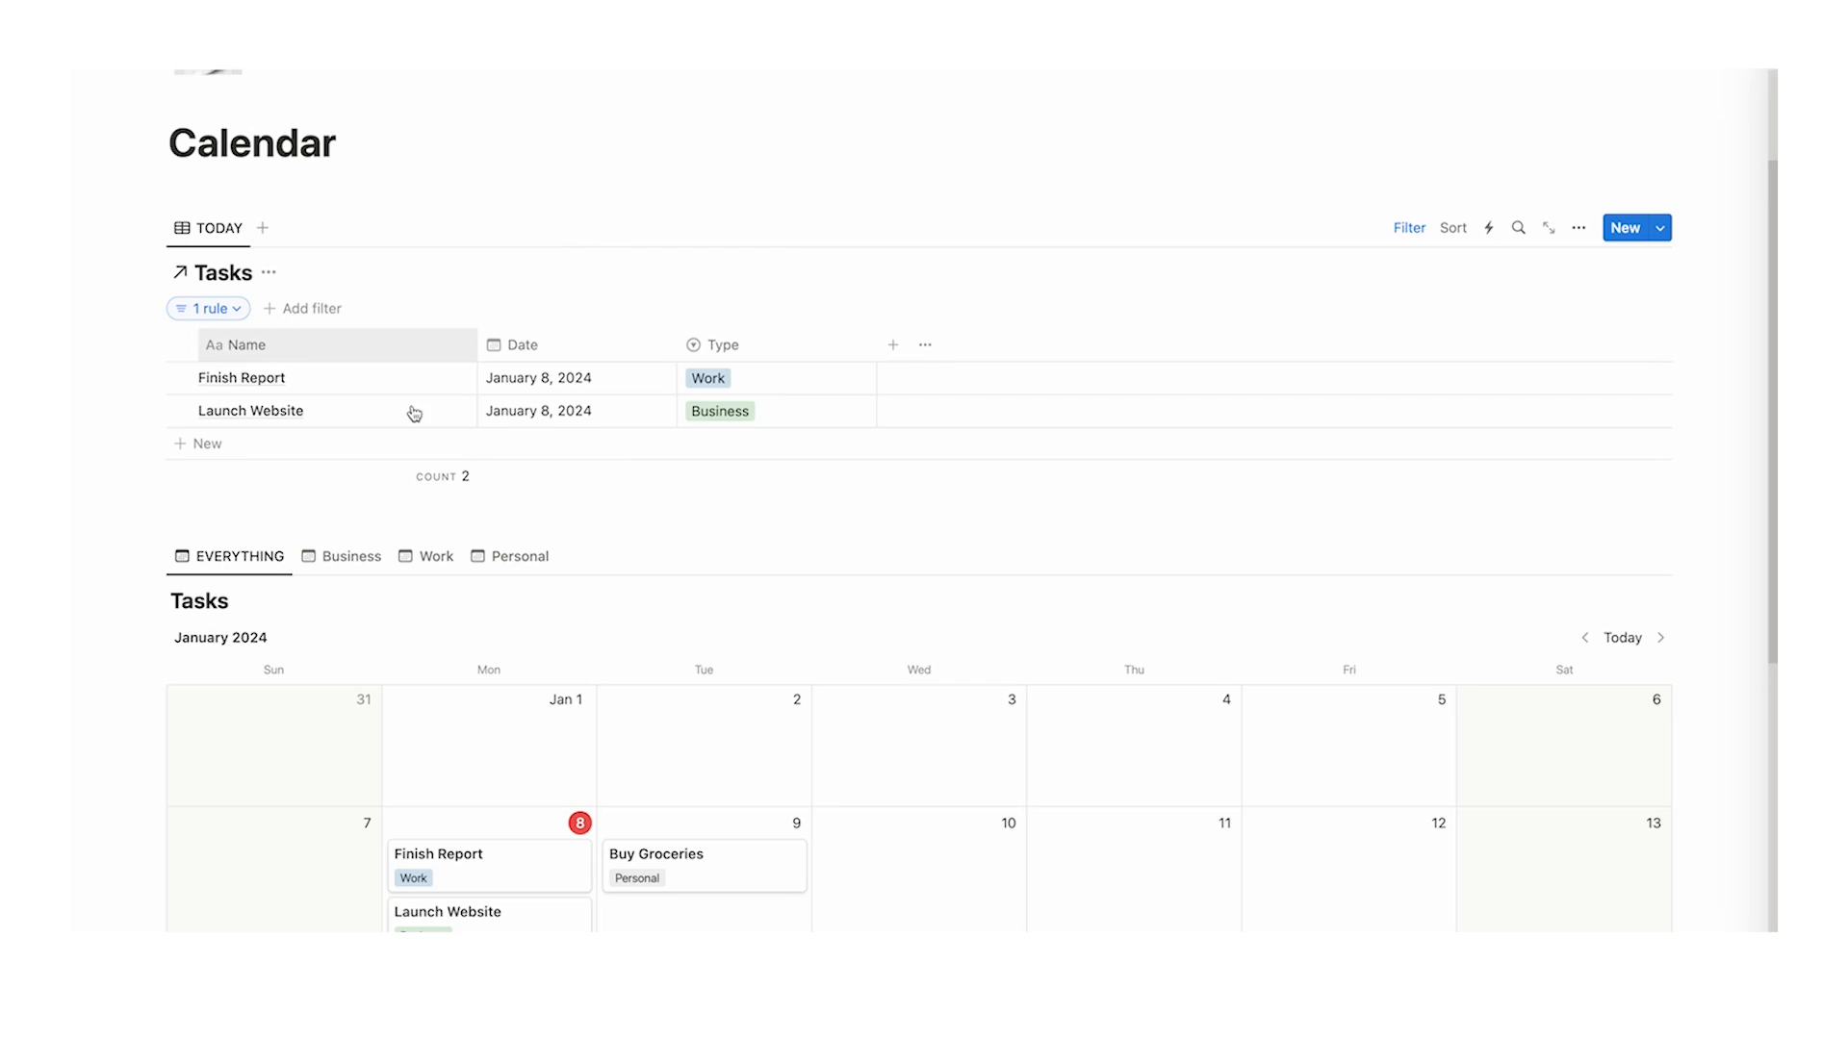
# - Move the Buy Groceries task back to January 8 in the calendar
pyautogui.scroll(-1, 250, 311)
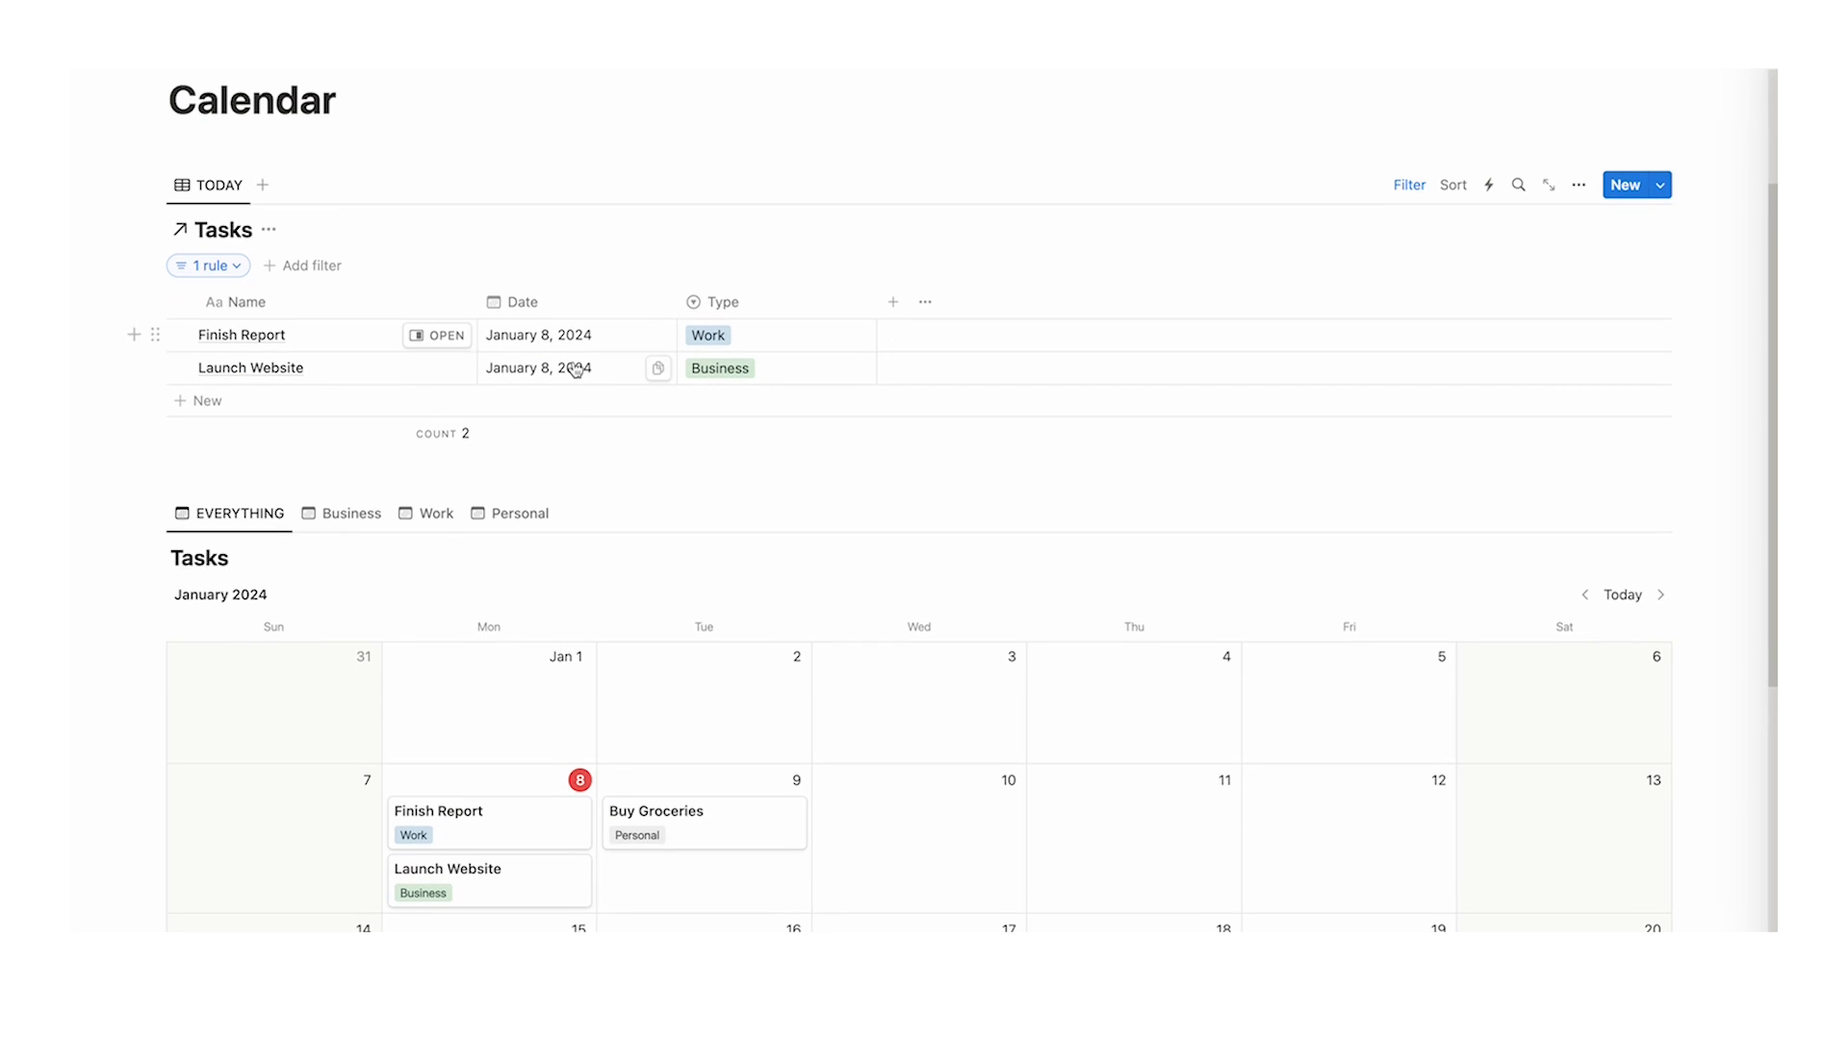
pyautogui.scroll(-1, 610, 774)
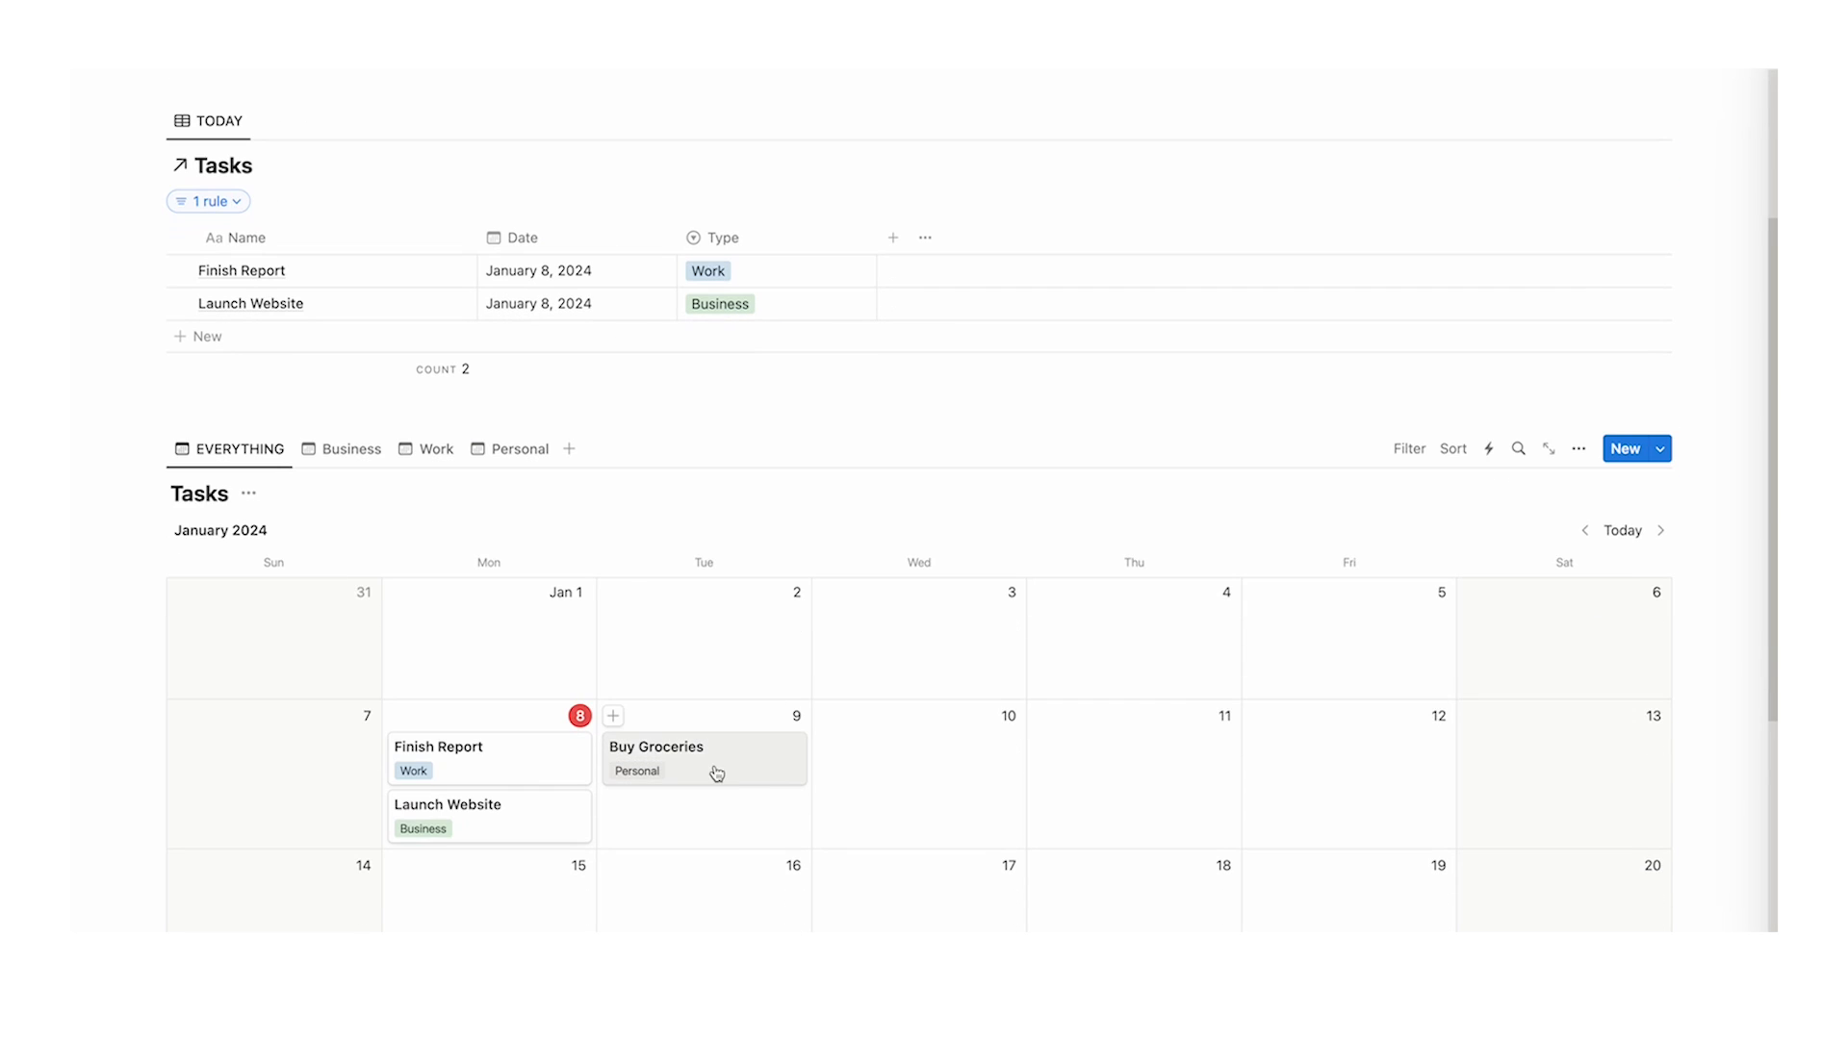
pyautogui.moveTo(742, 777); pyautogui.dragTo(544, 747)
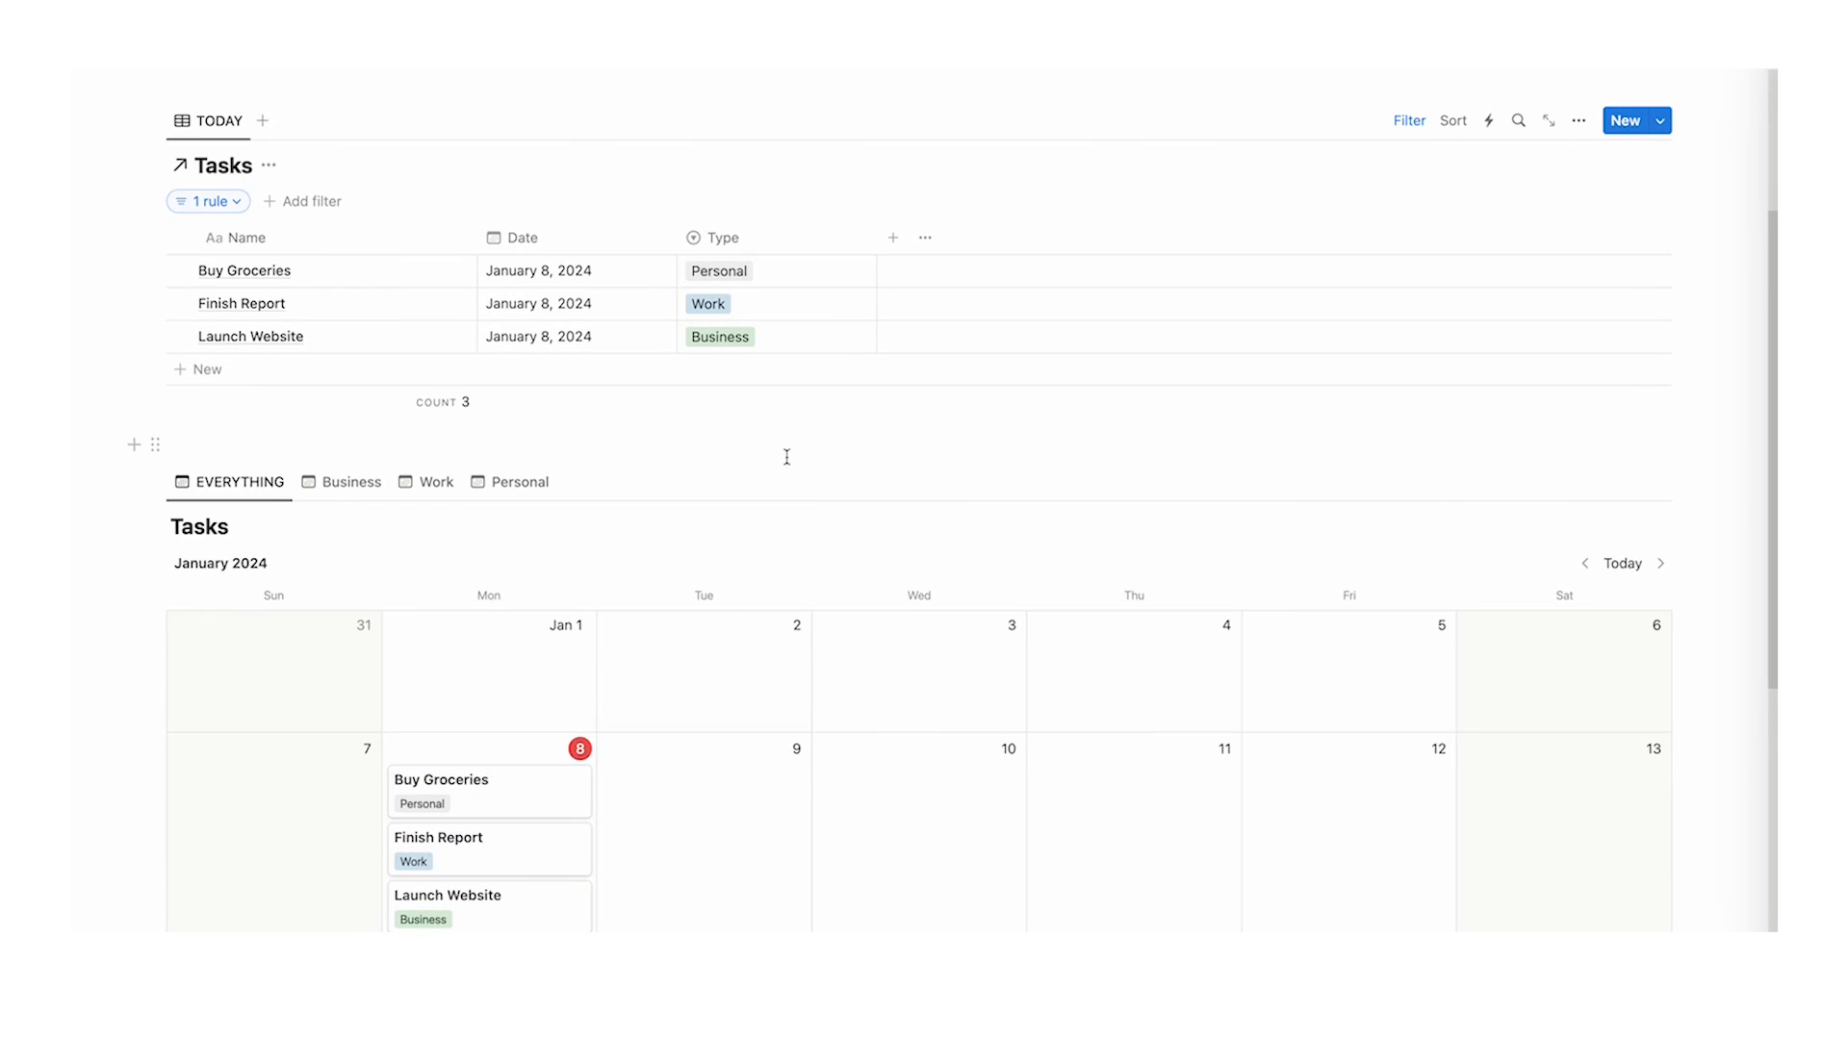
# - Add a text property named Time to the TODAY table and order the columns as Date, Time, Name, Type
pyautogui.click(895, 240)
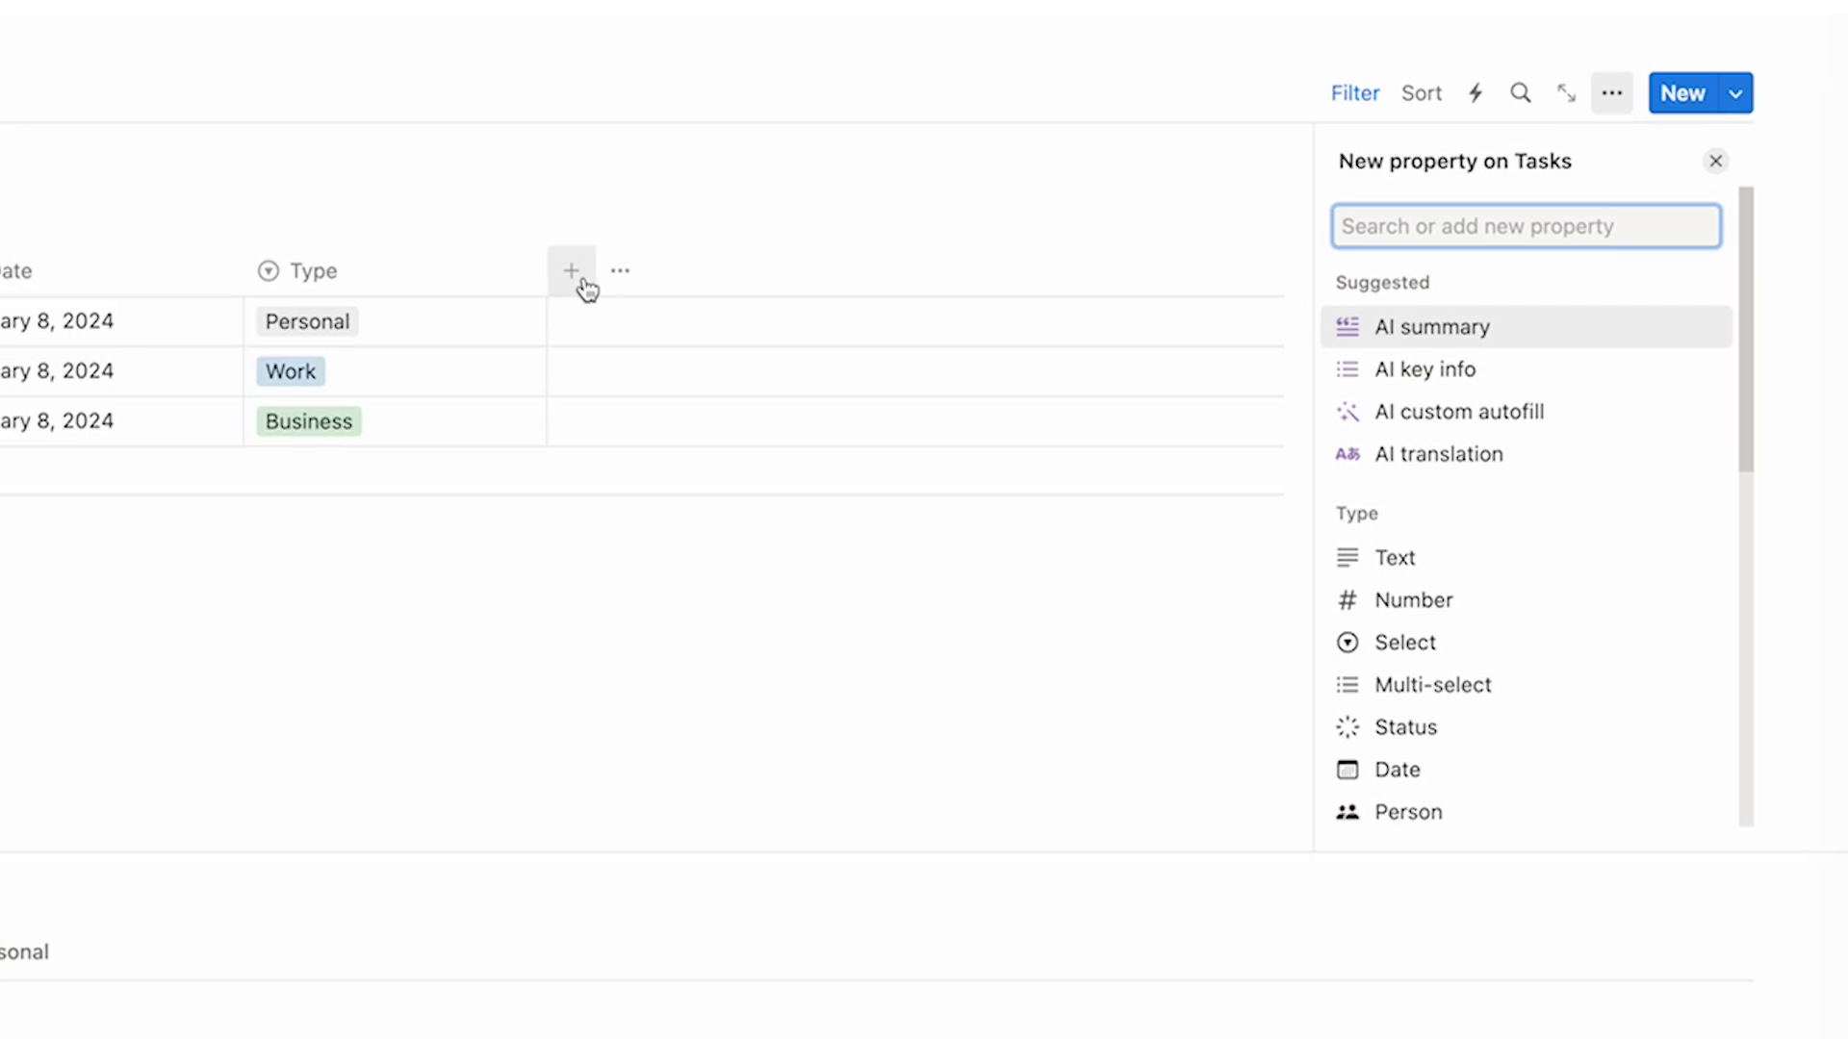
pyautogui.click(1386, 568)
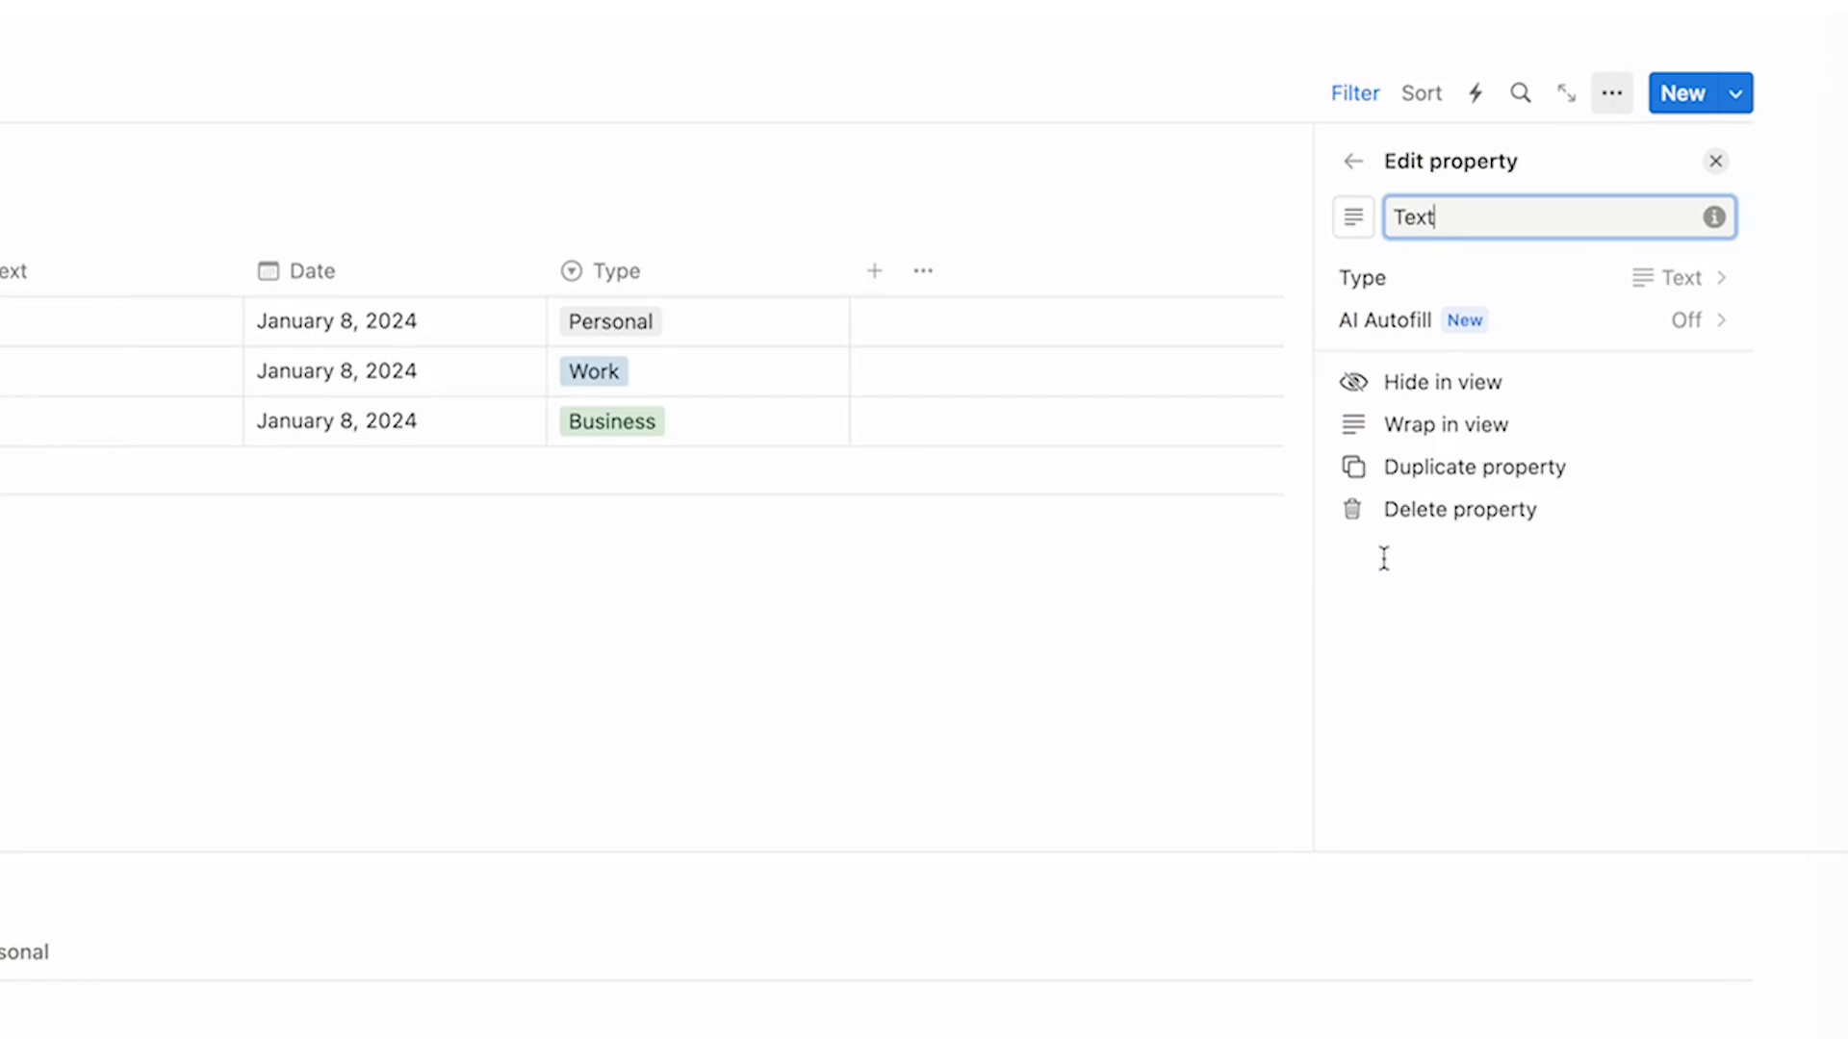
pyautogui.write('Time')
pyautogui.moveTo(679, 240); pyautogui.dragTo(339, 248)
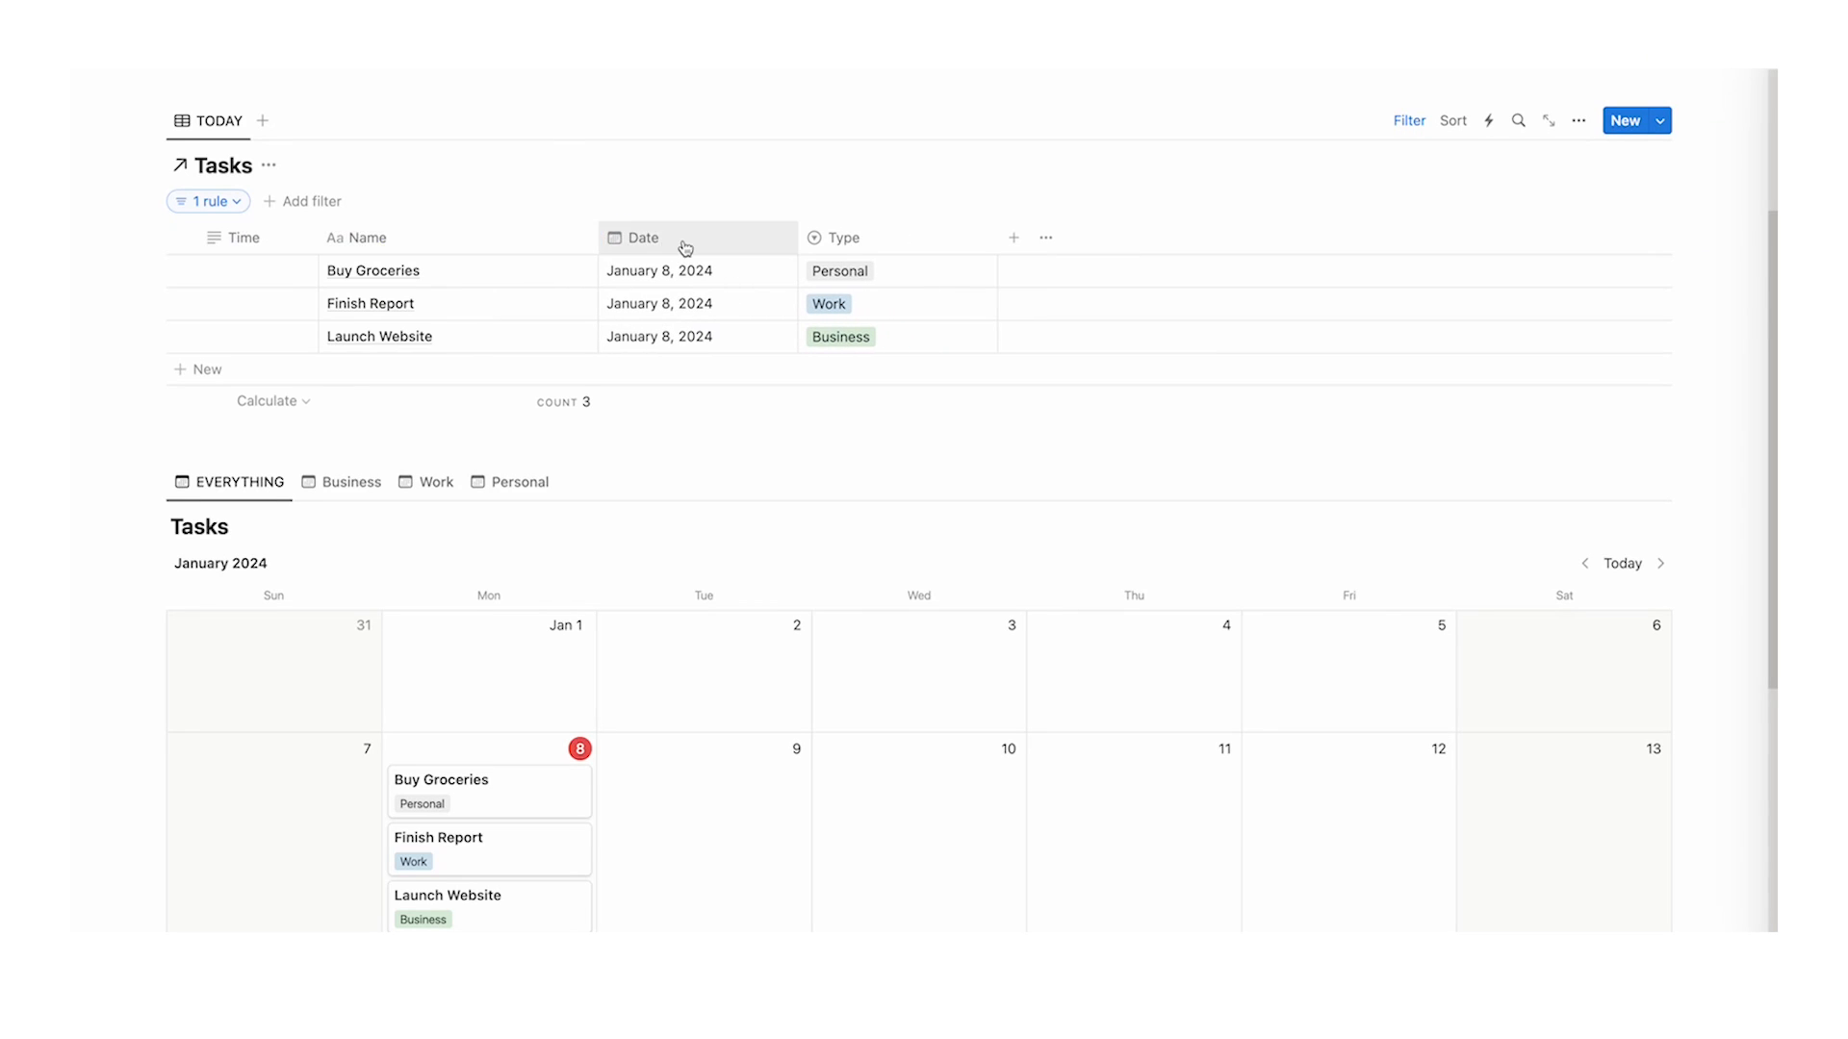
pyautogui.moveTo(685, 248); pyautogui.dragTo(236, 246)
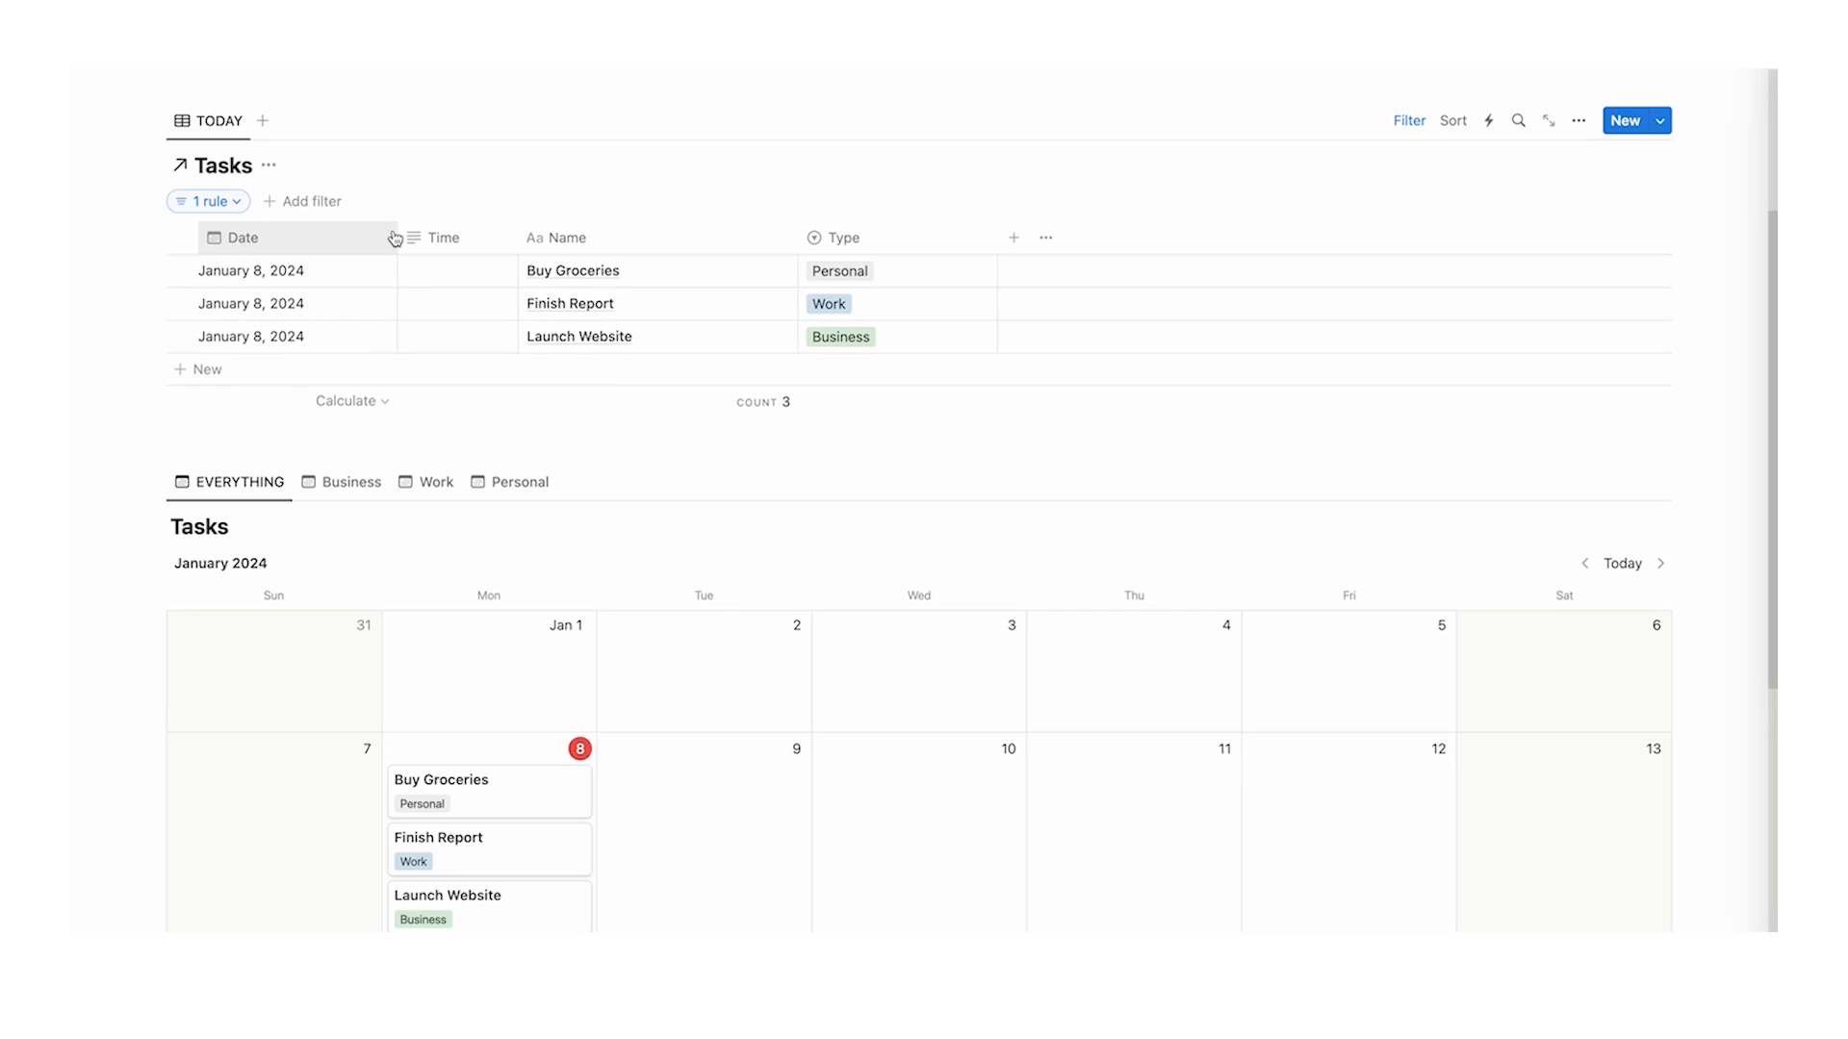
# - Enter the Time values 9 for Buy Groceries, 11 for Finish Report and 3 for Launch Website
pyautogui.click(435, 278)
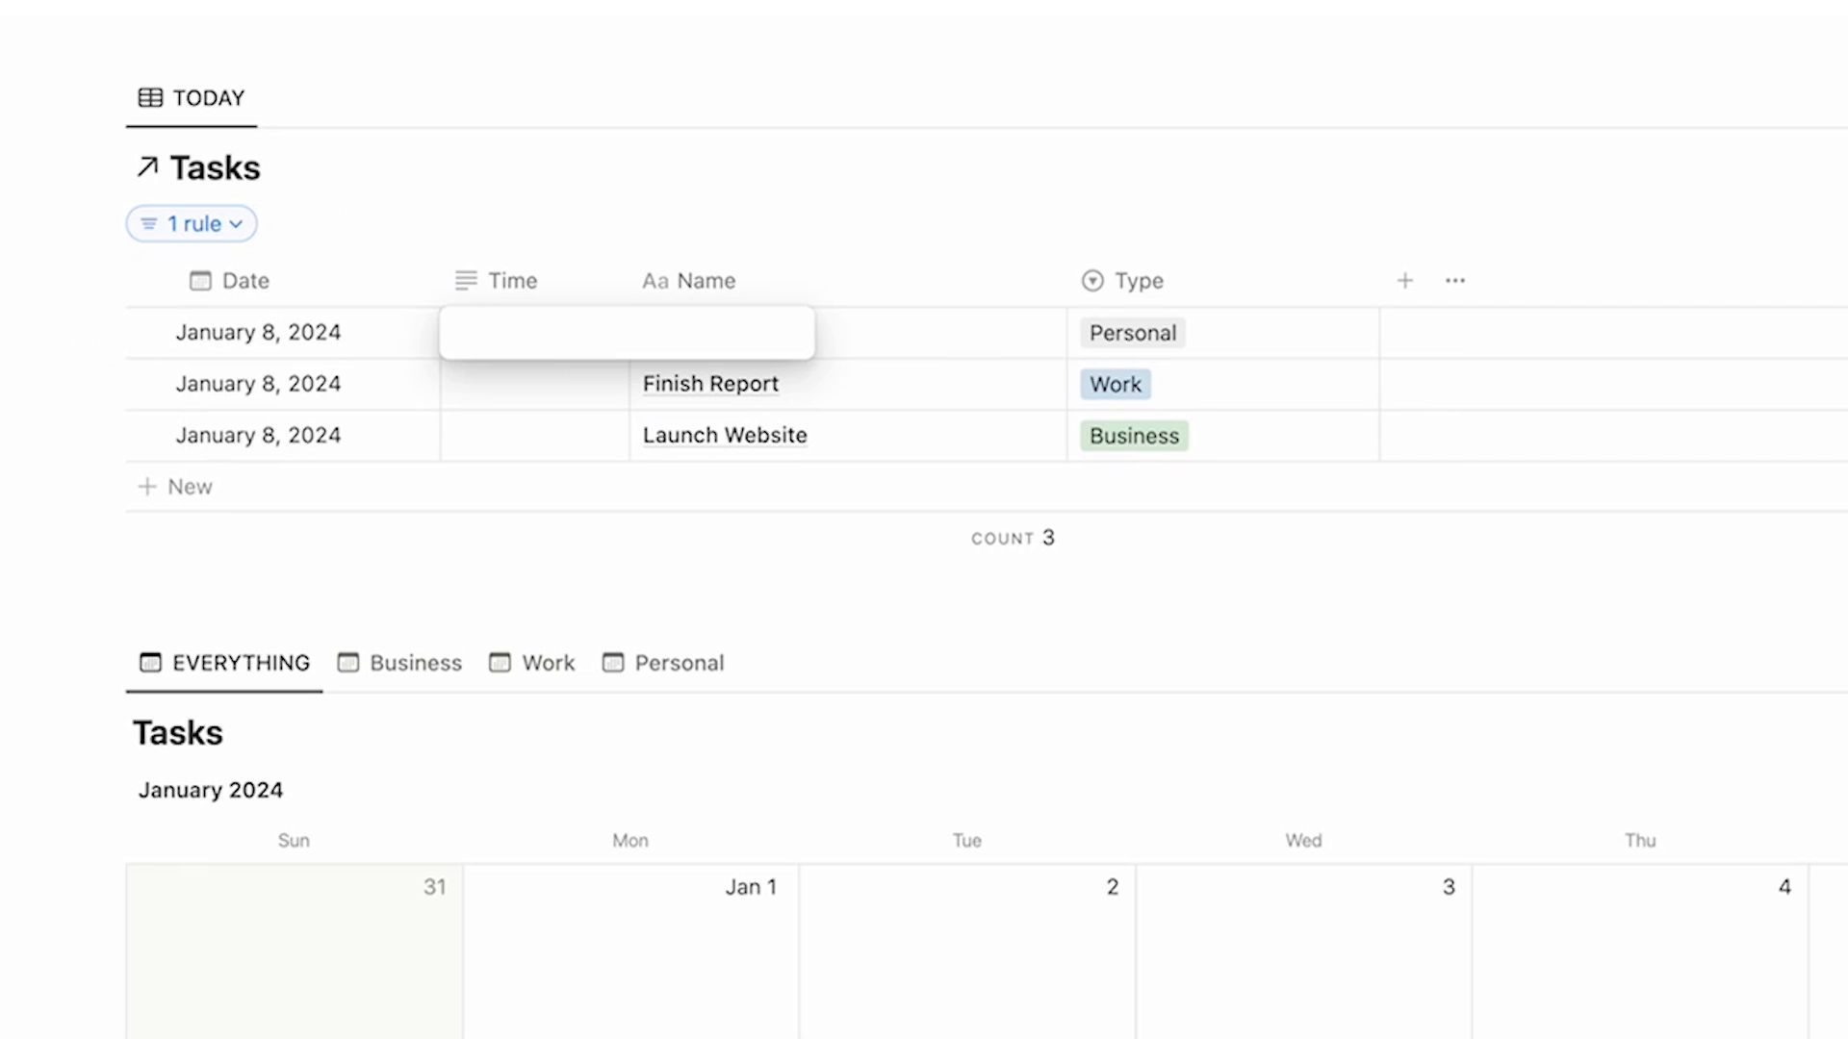
pyautogui.write('9')
pyautogui.press('Return')
pyautogui.write('11')
pyautogui.press('Return')
pyautogui.write('3')
pyautogui.press('Return')
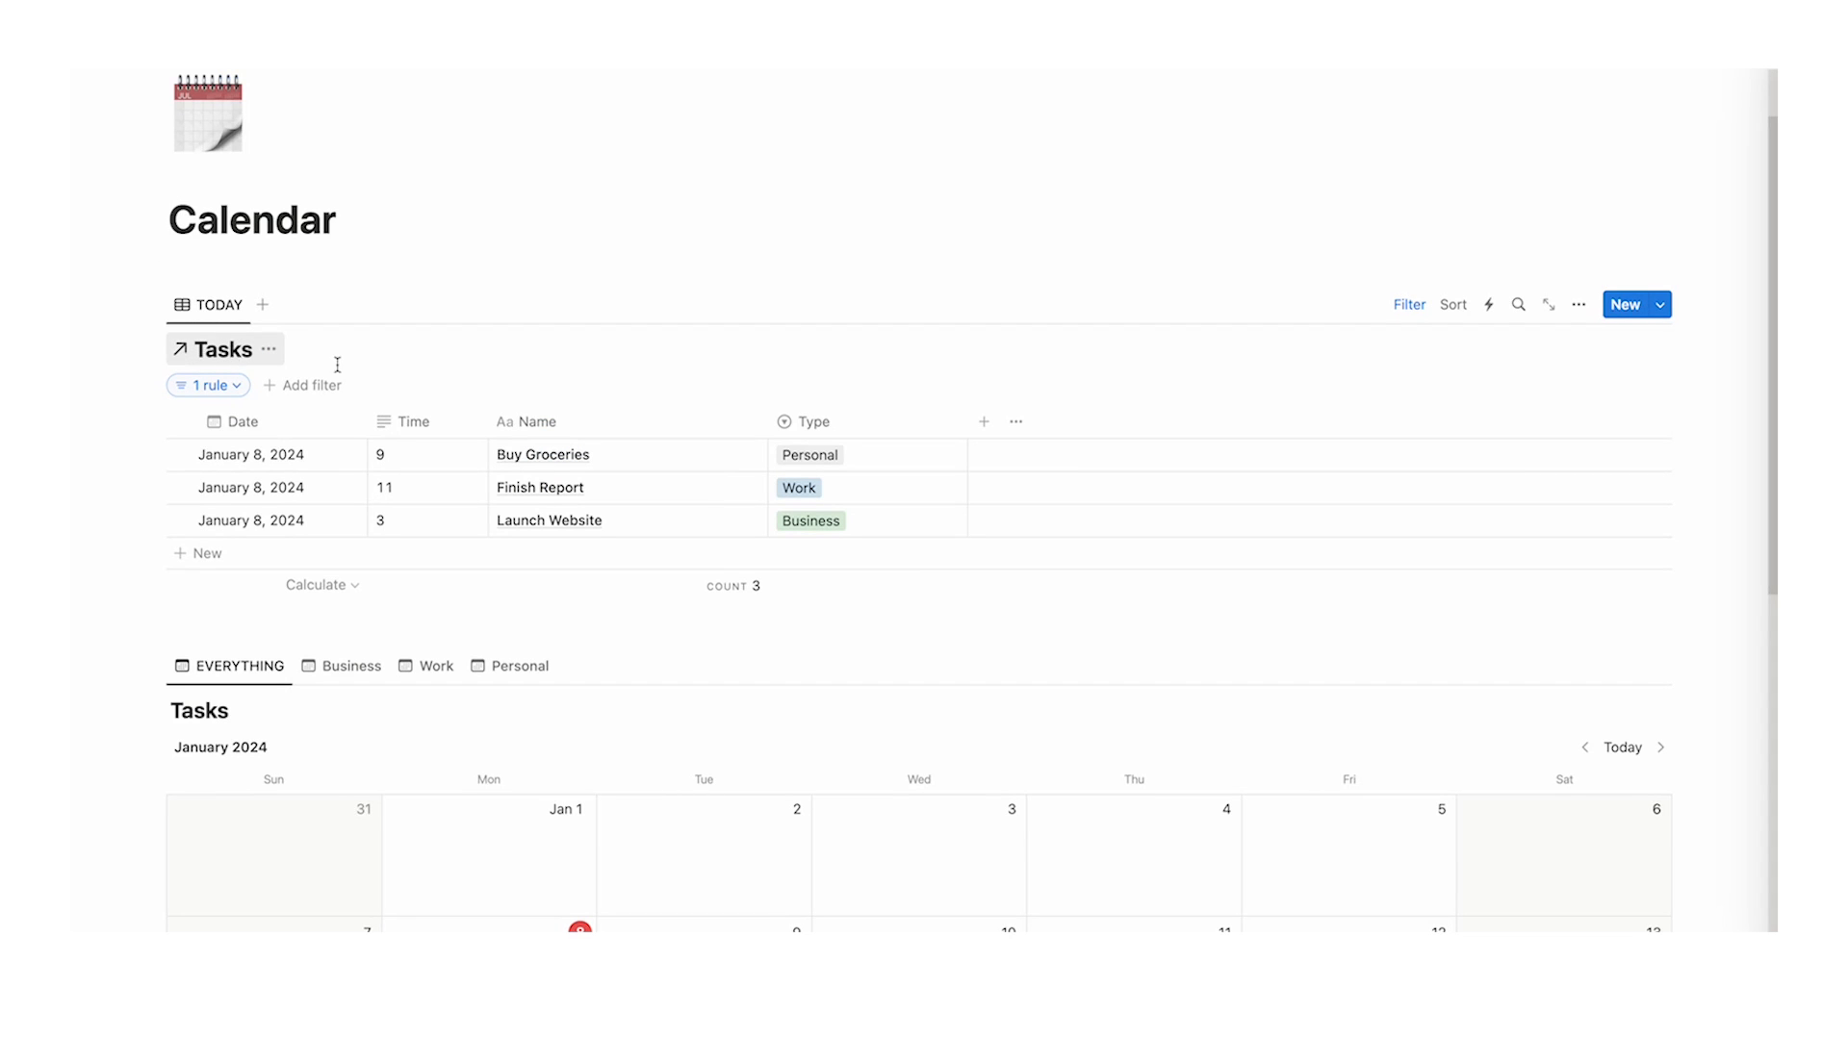
# - Hide the database title in the layout options of the TODAY table view
pyautogui.click(1578, 304)
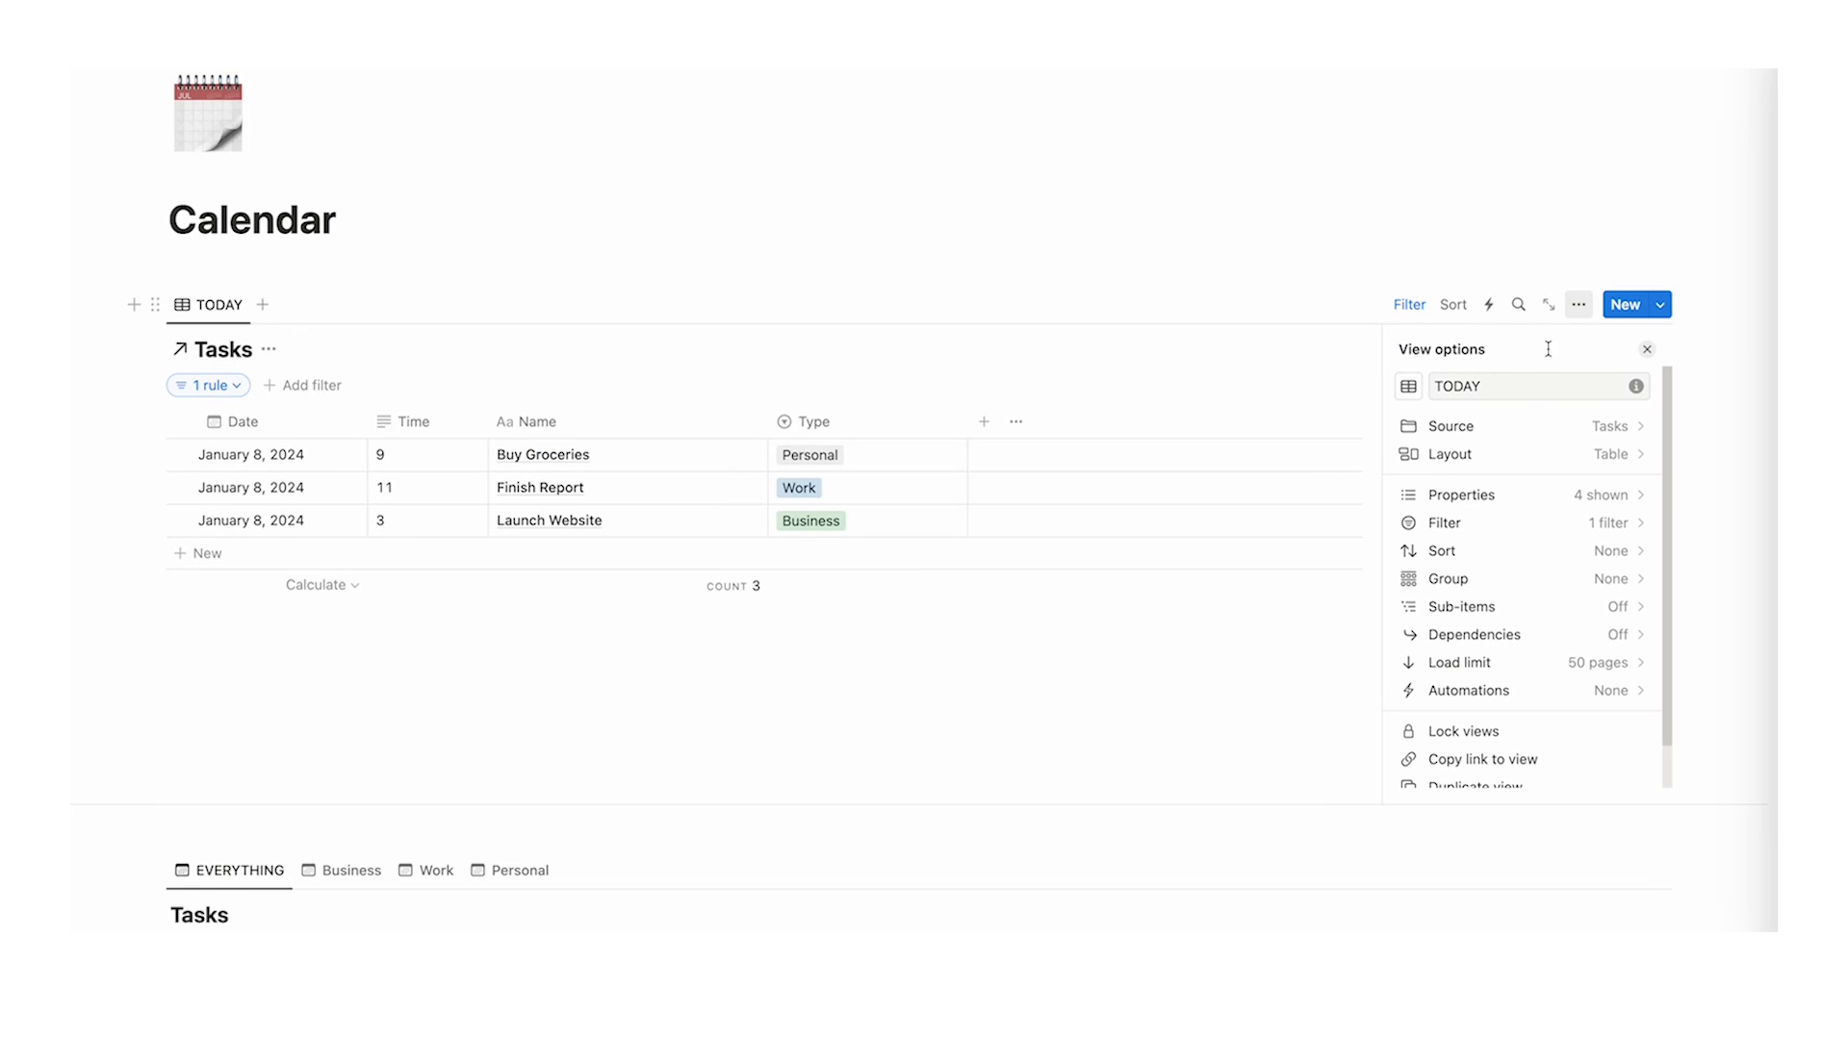
pyautogui.click(1407, 456)
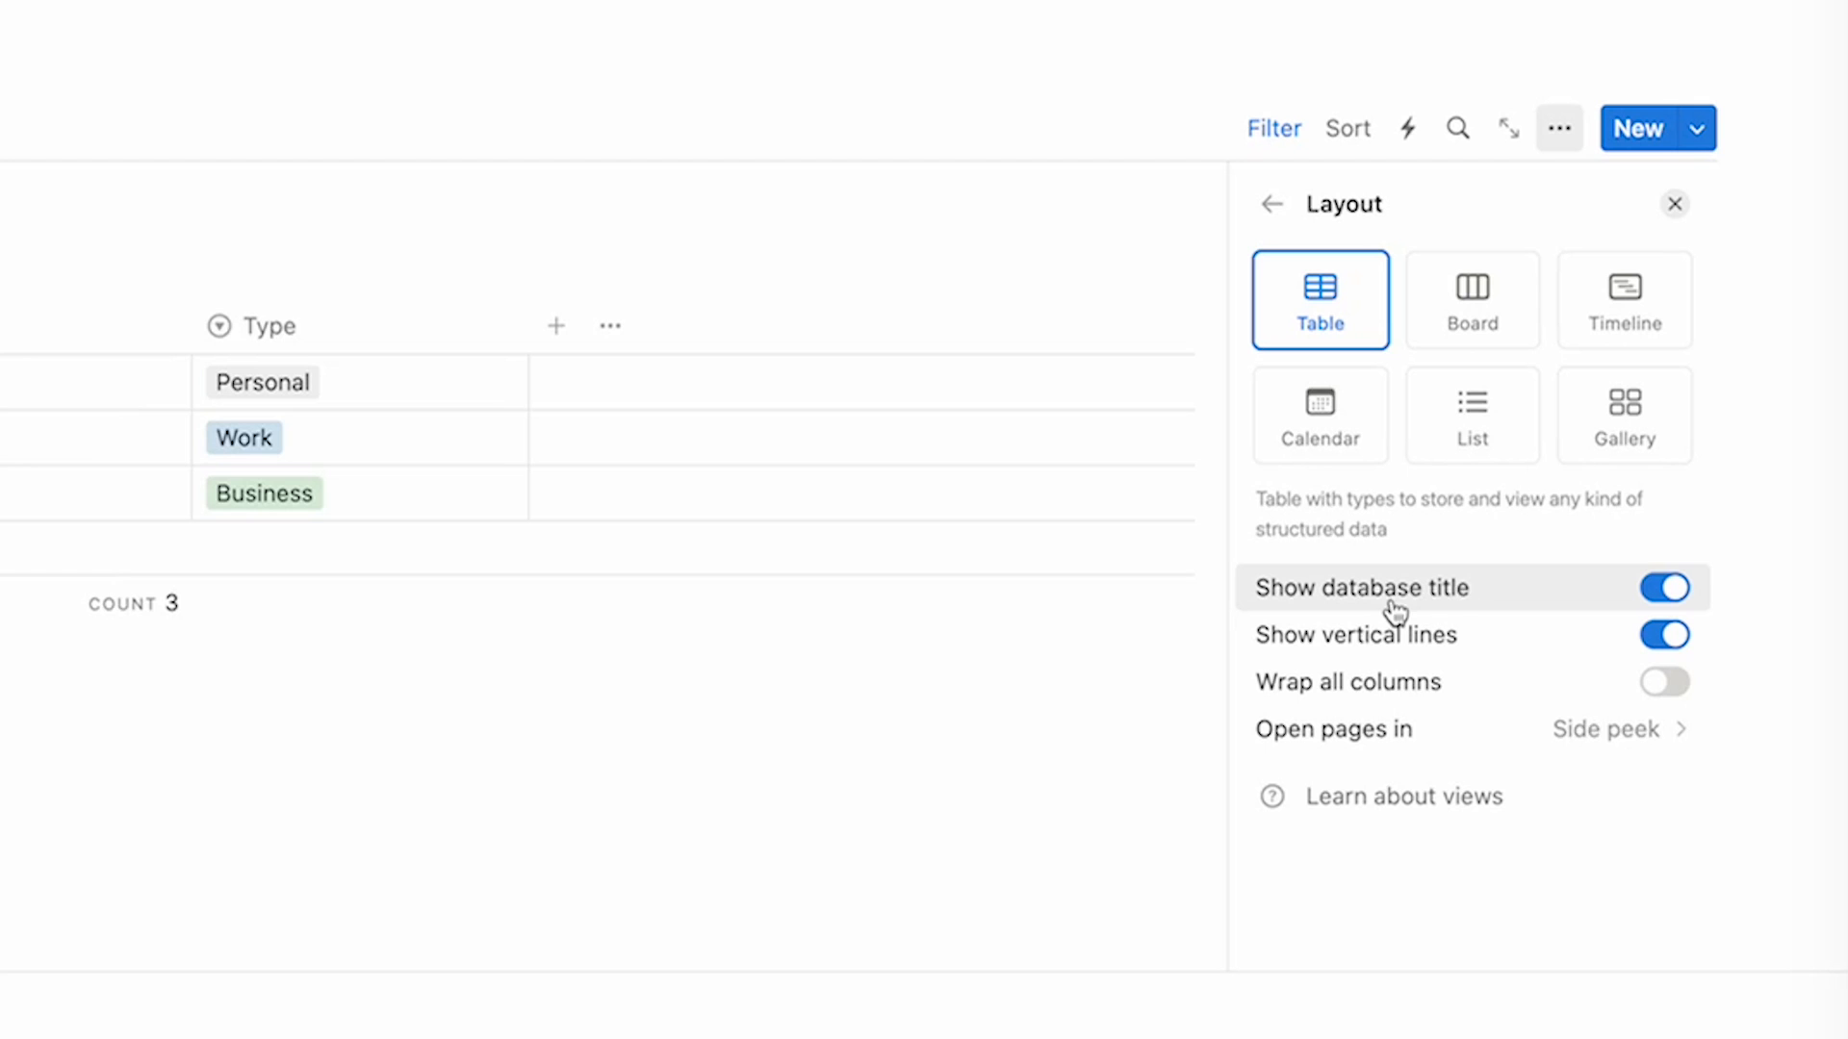
pyautogui.click(1666, 589)
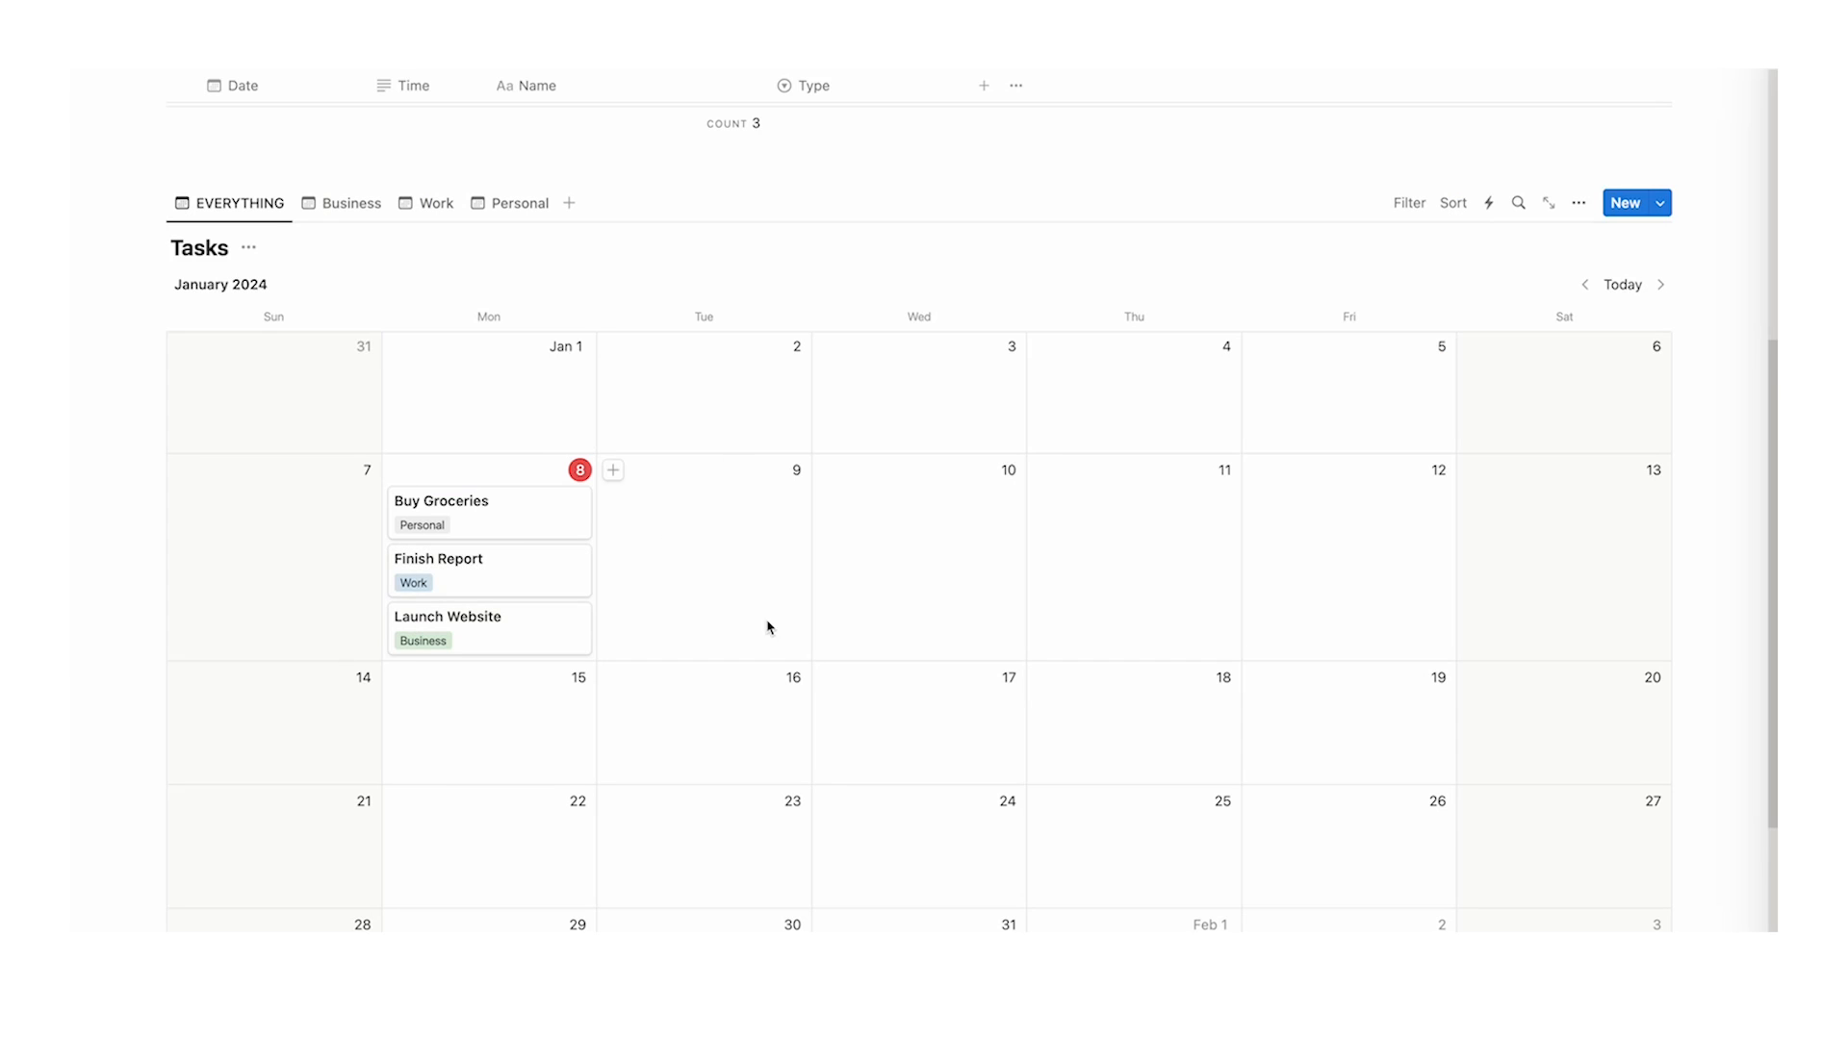
# - Review the Business, Work and Personal calendar views, and compare the EVERYTHING calendar with the TODAY table above it
pyautogui.click(341, 205)
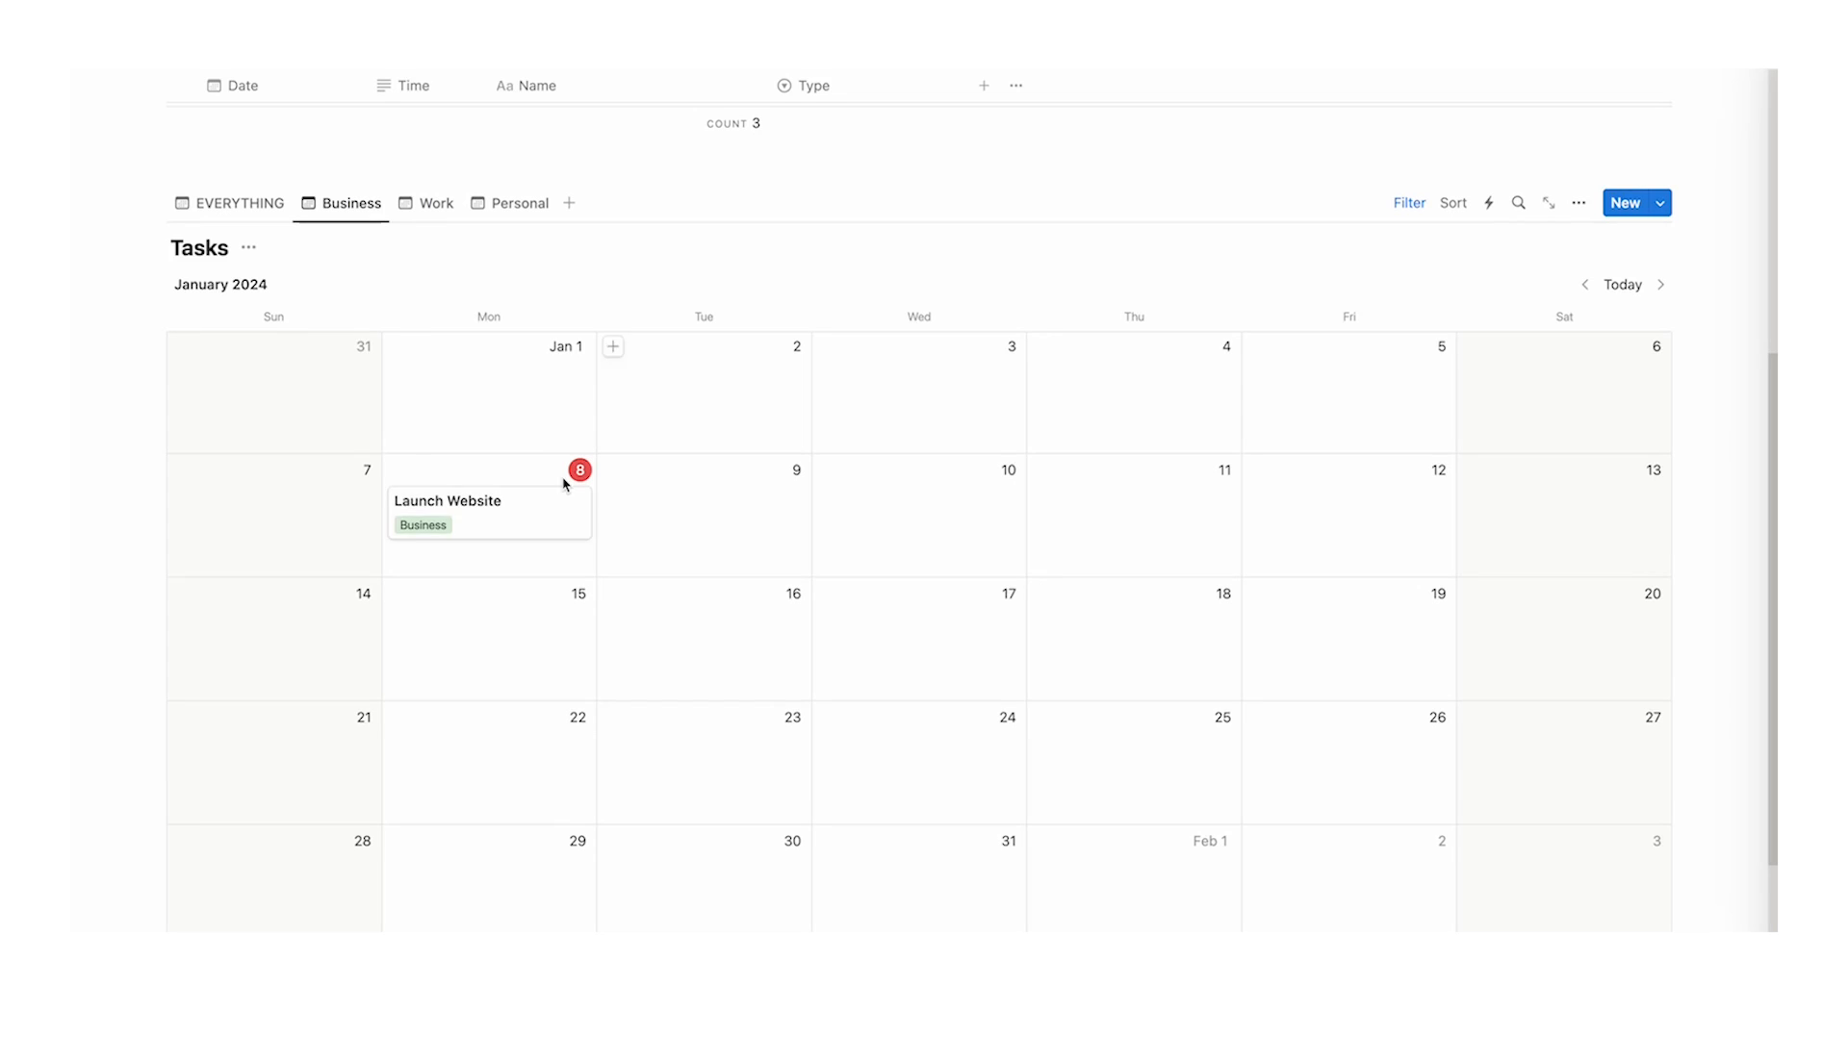
pyautogui.click(421, 213)
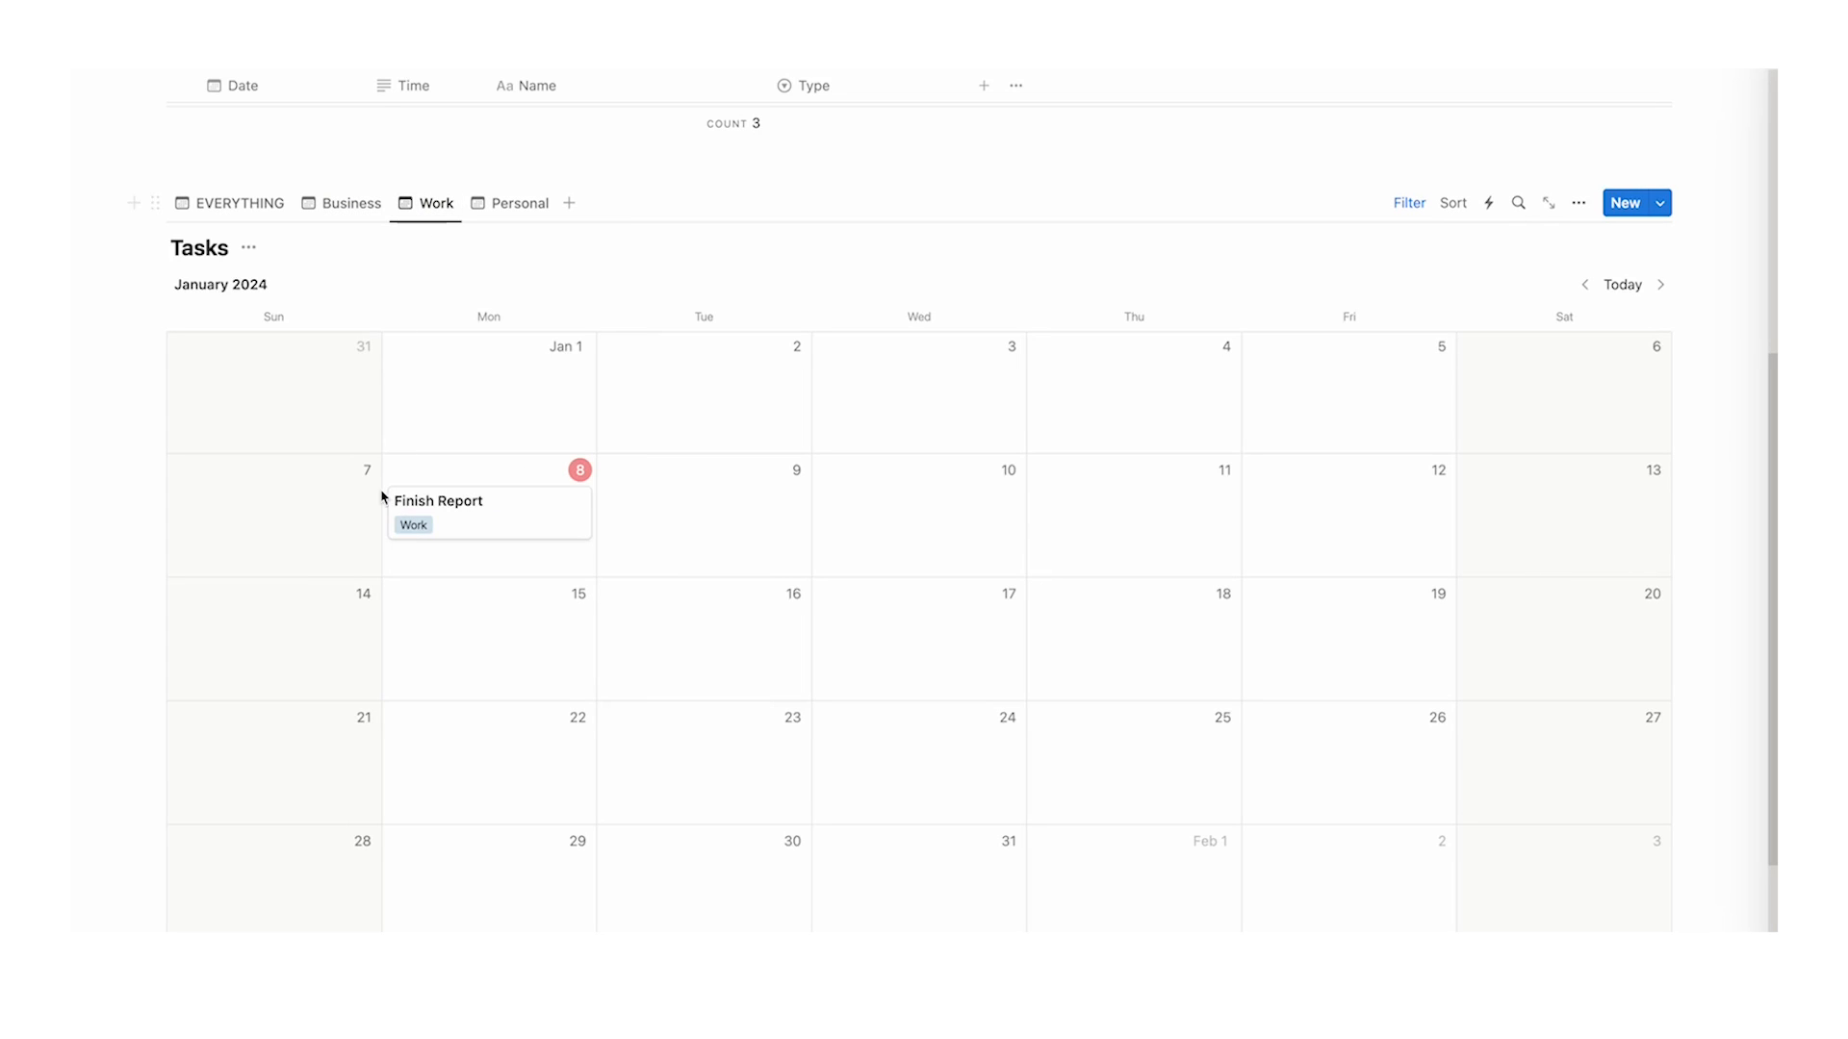
pyautogui.click(510, 204)
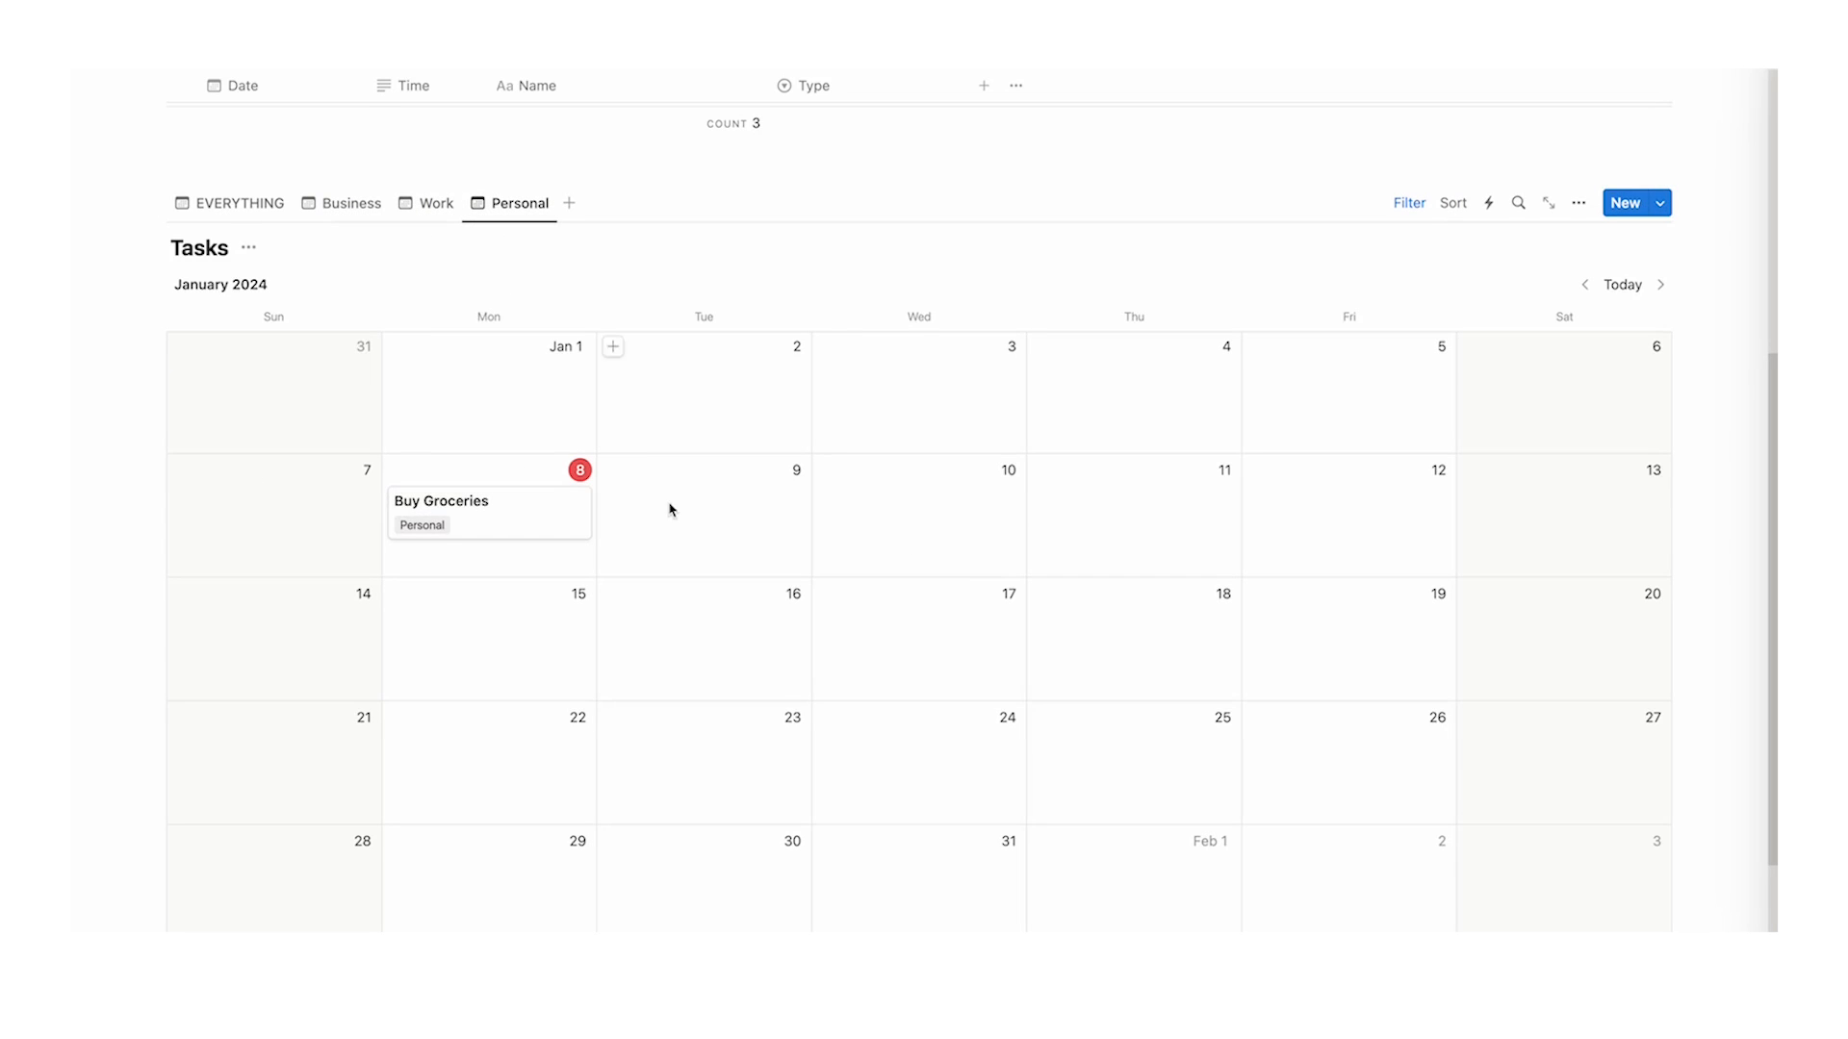
pyautogui.scroll(3, 704, 739)
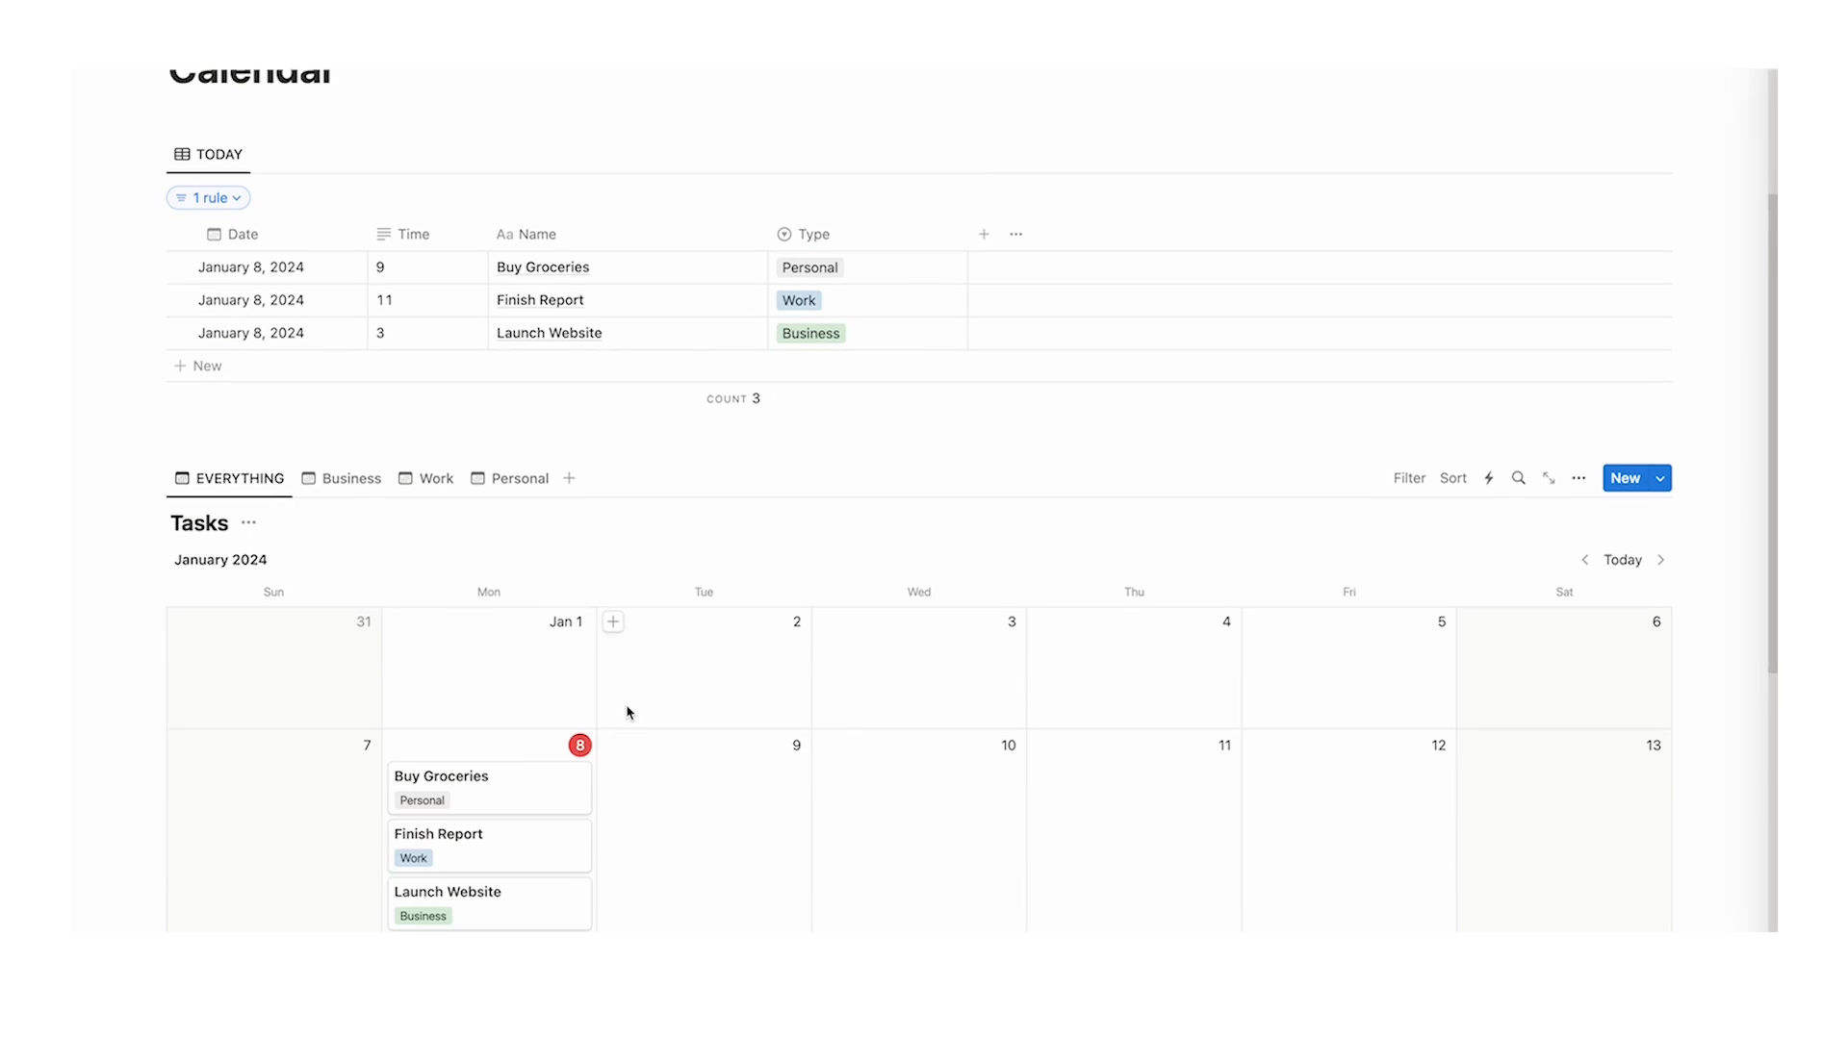
pyautogui.scroll(-2, 627, 715)
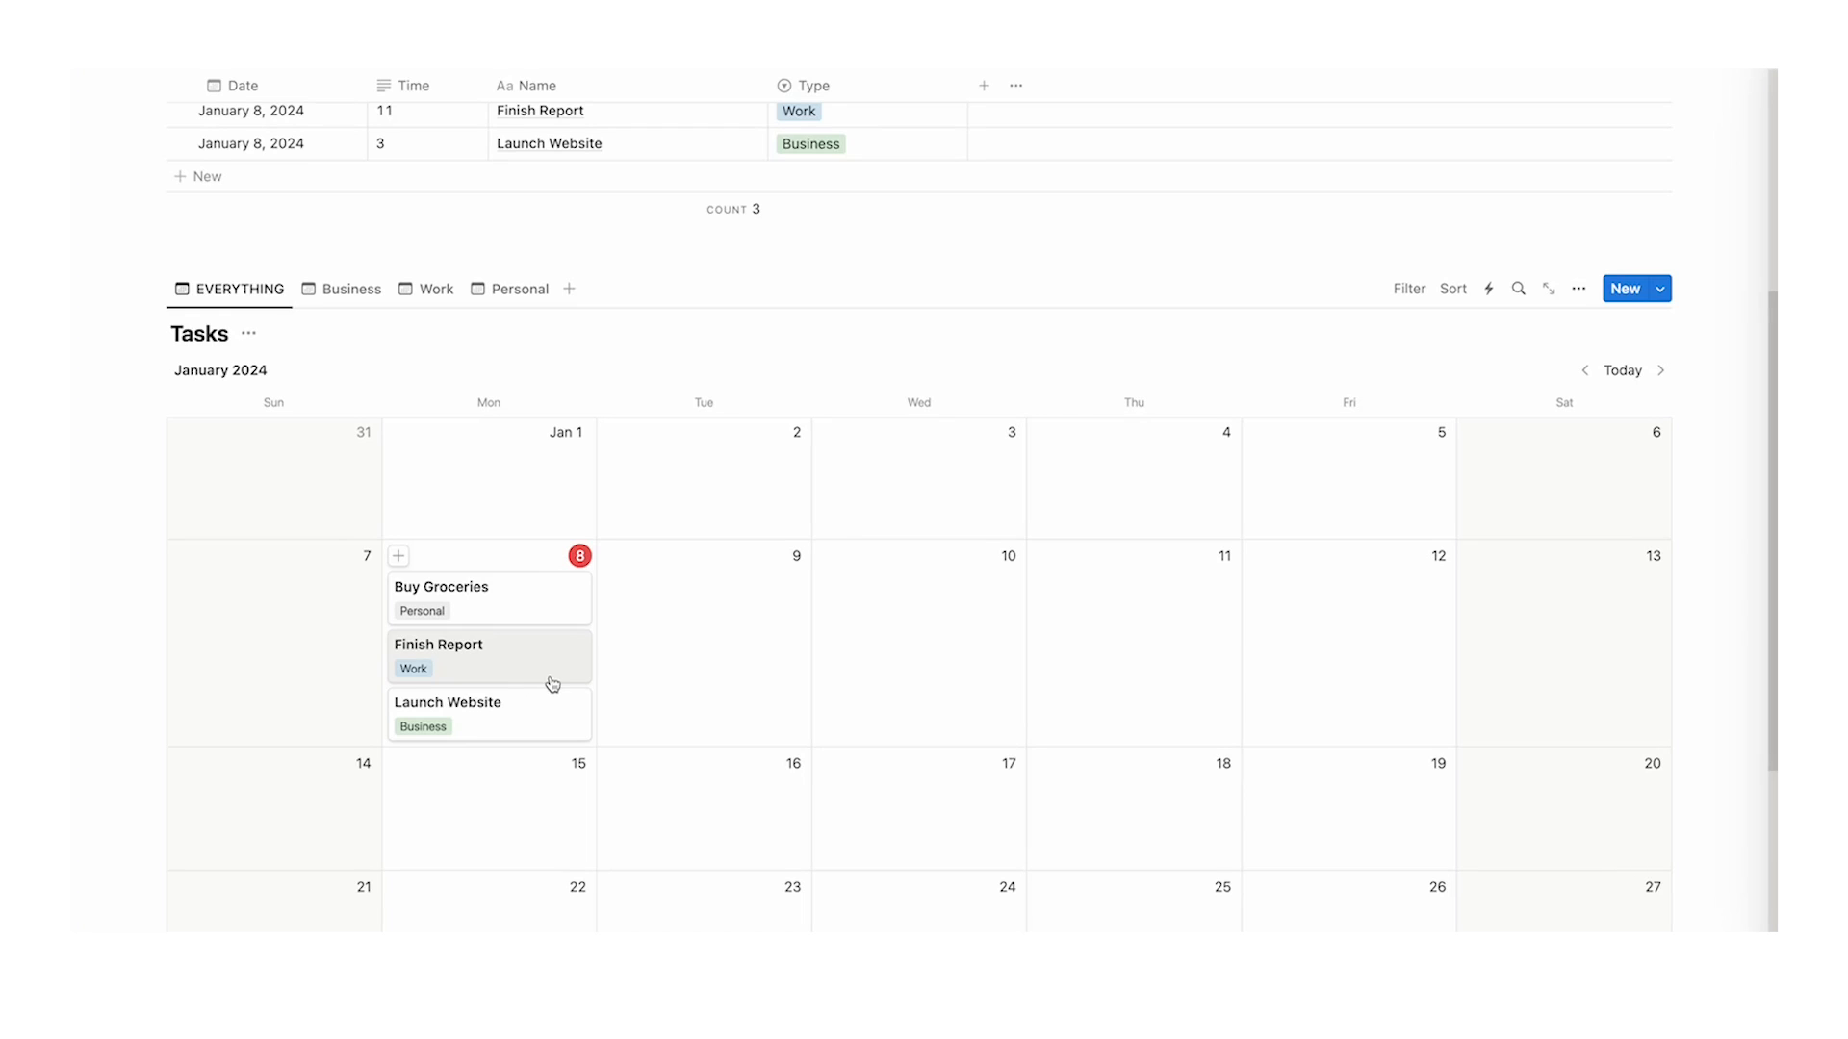
pyautogui.scroll(1, 564, 671)
pyautogui.scroll(1, 600, 658)
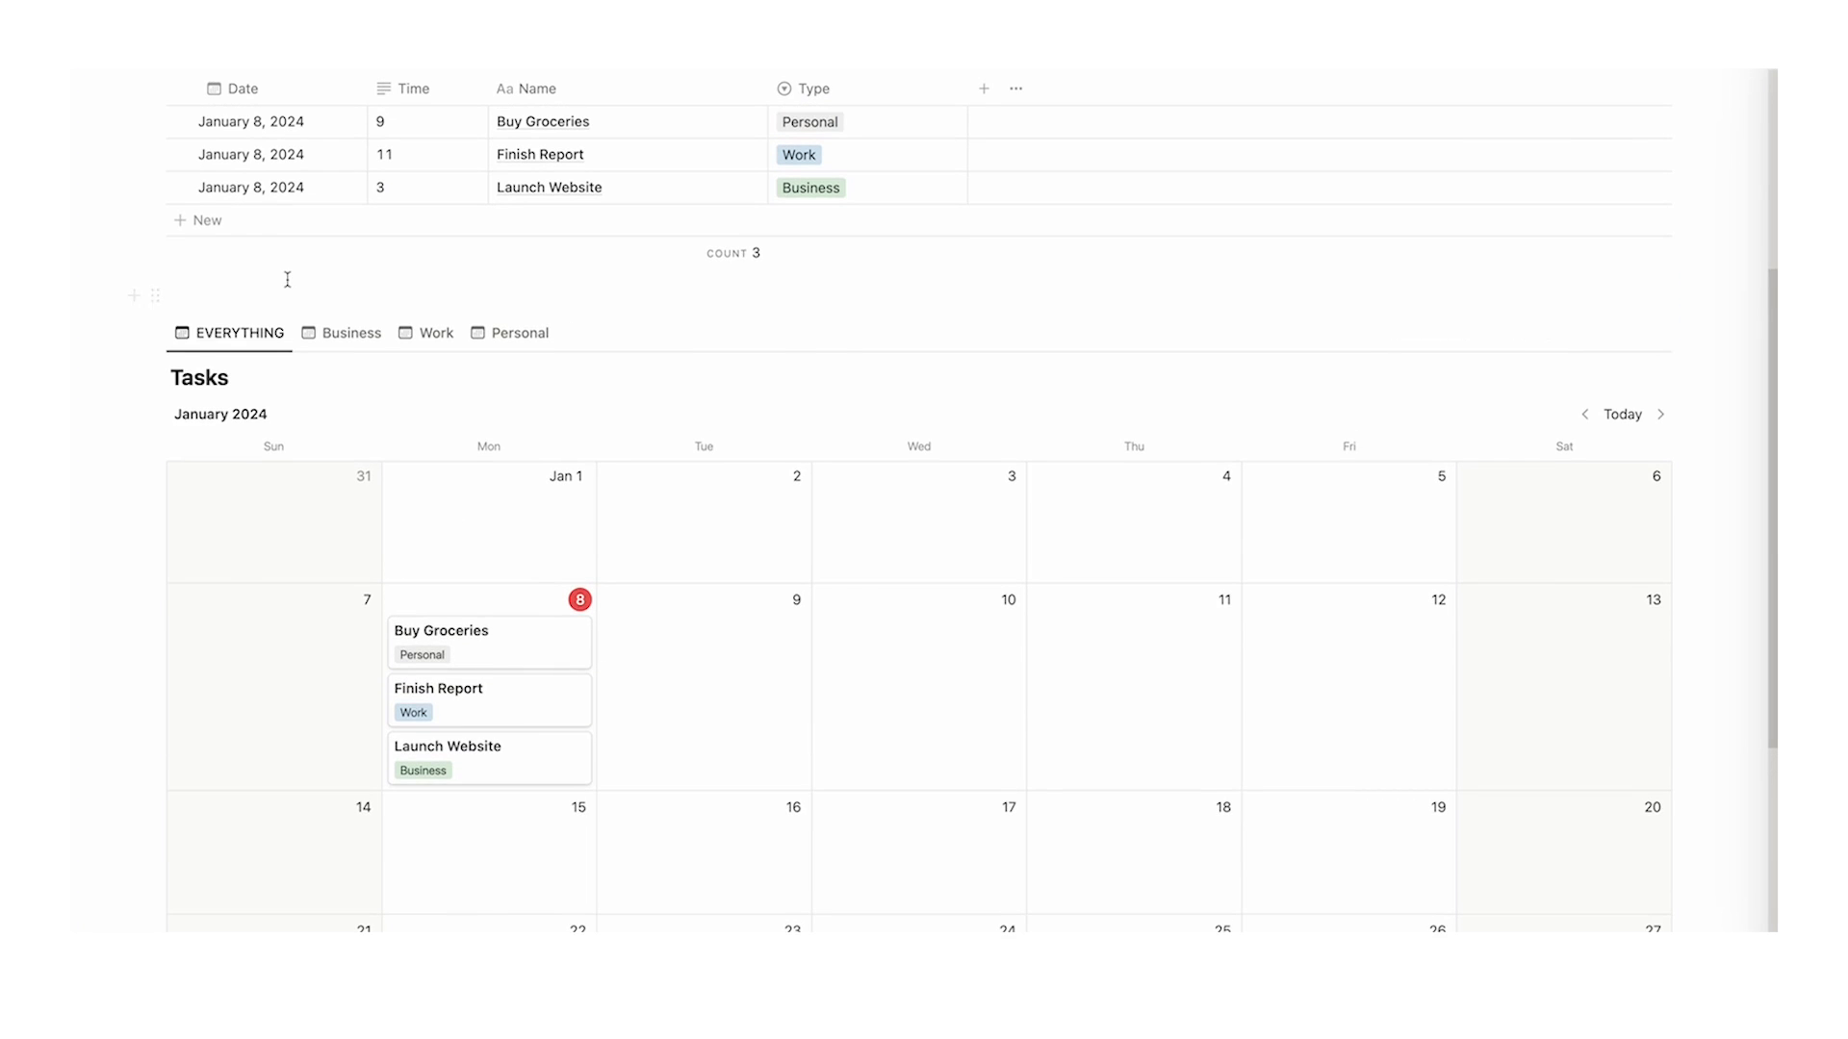
# - Add a sub-page named Work directly under the Calendar page title, above the TODAY table
pyautogui.scroll(4, 285, 280)
pyautogui.press('Return')
pyautogui.press('Up')
pyautogui.write('/pa')
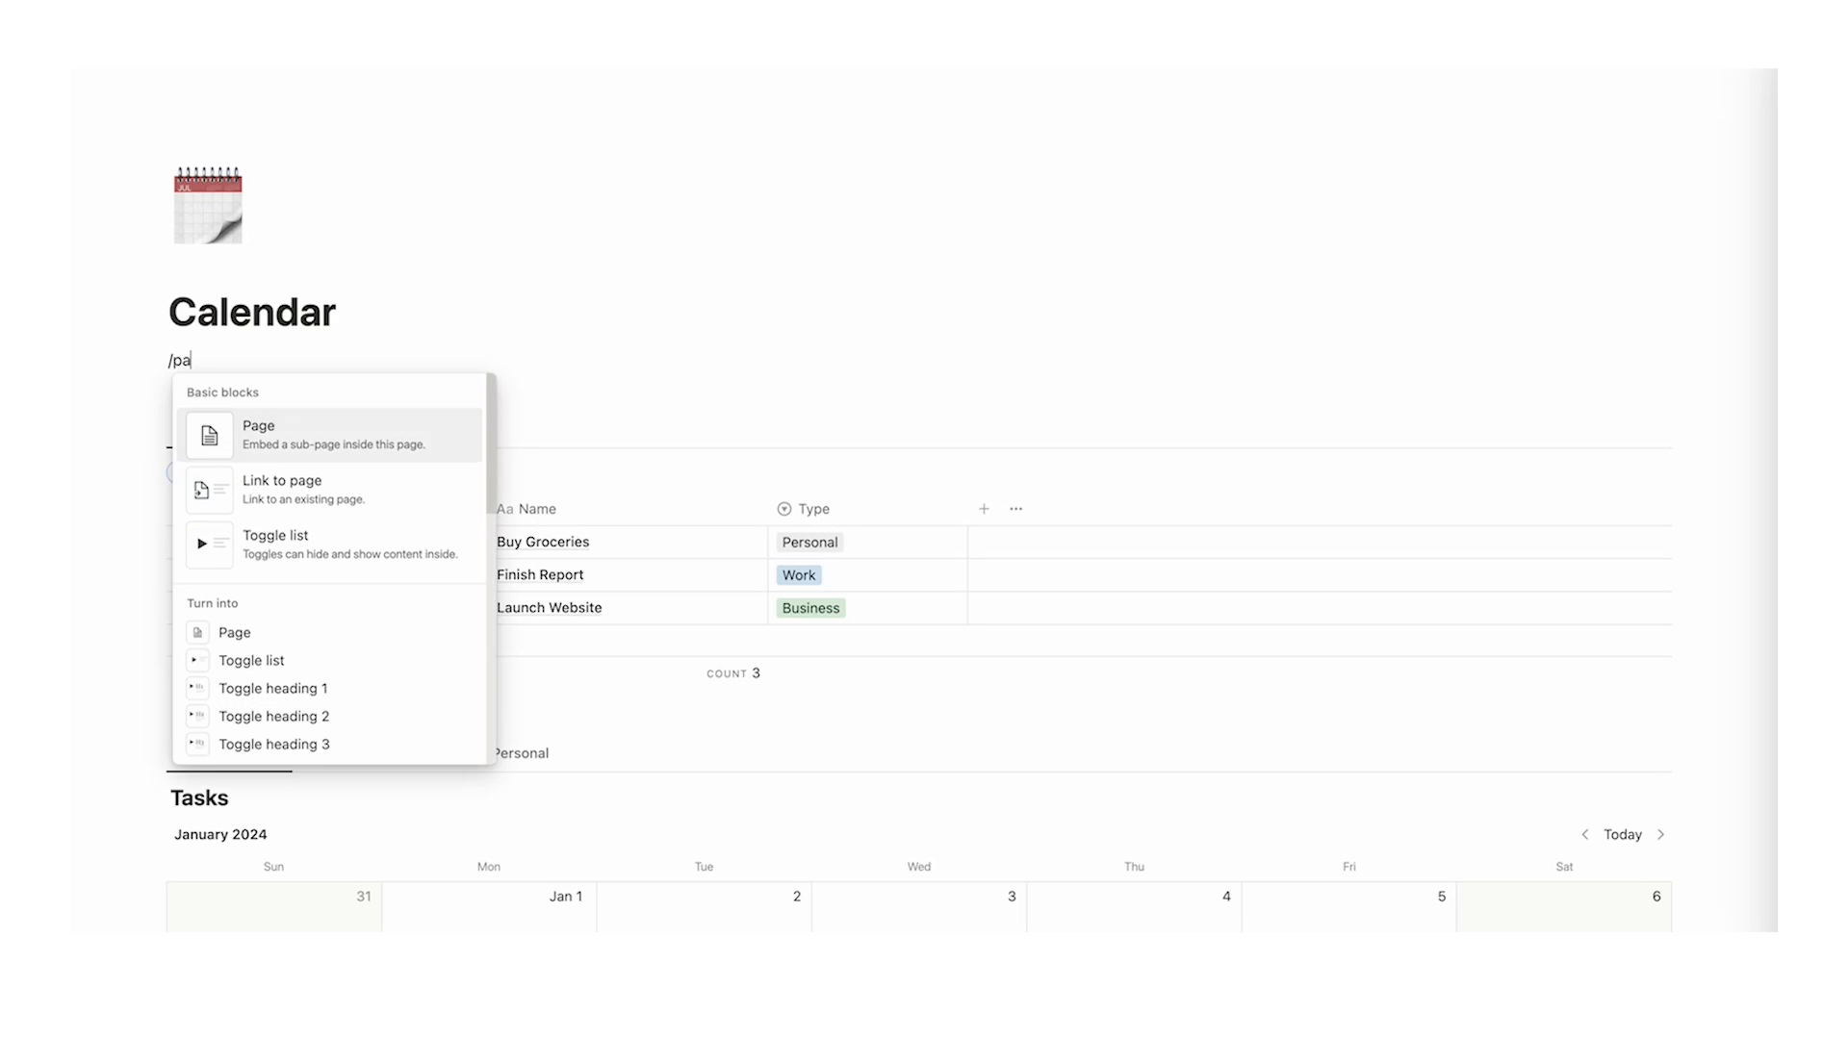
pyautogui.click(375, 429)
pyautogui.write('Work')
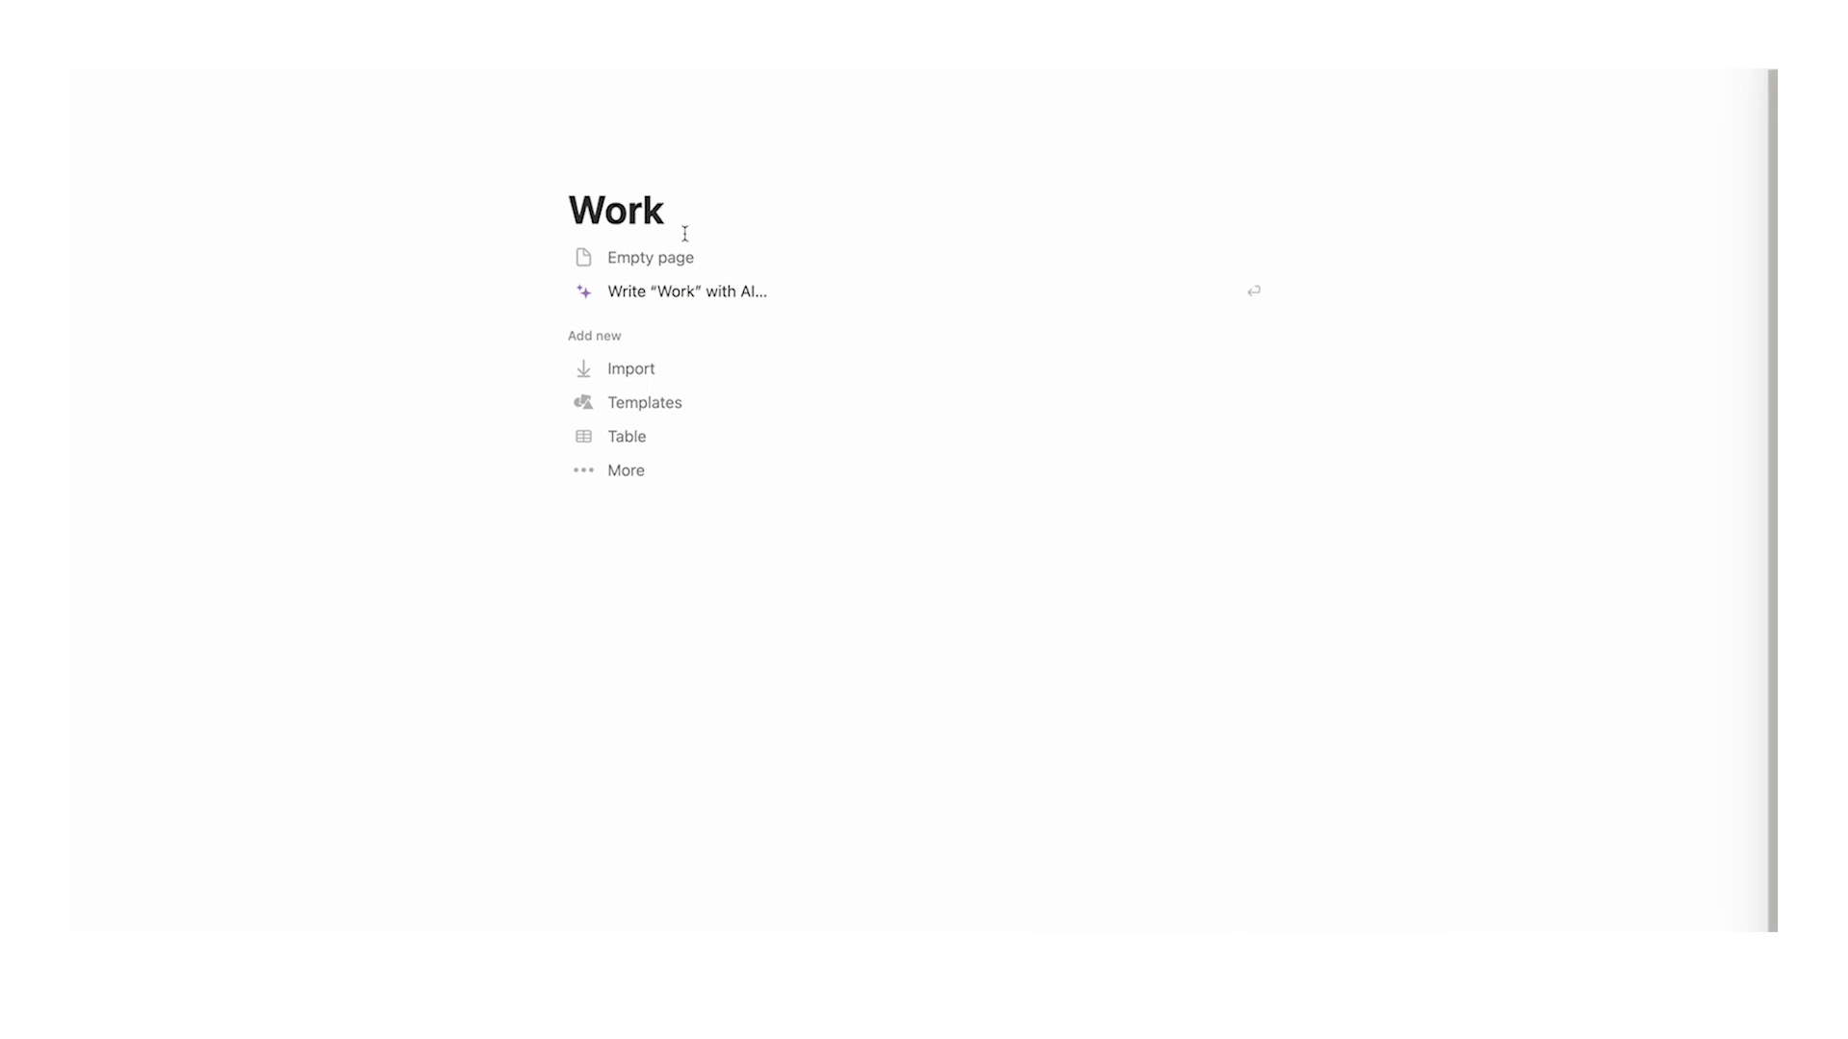
# - Insert a linked view of the Tasks database on the Work page, copying its existing Work calendar view
pyautogui.press('Return')
pyautogui.write('/d')
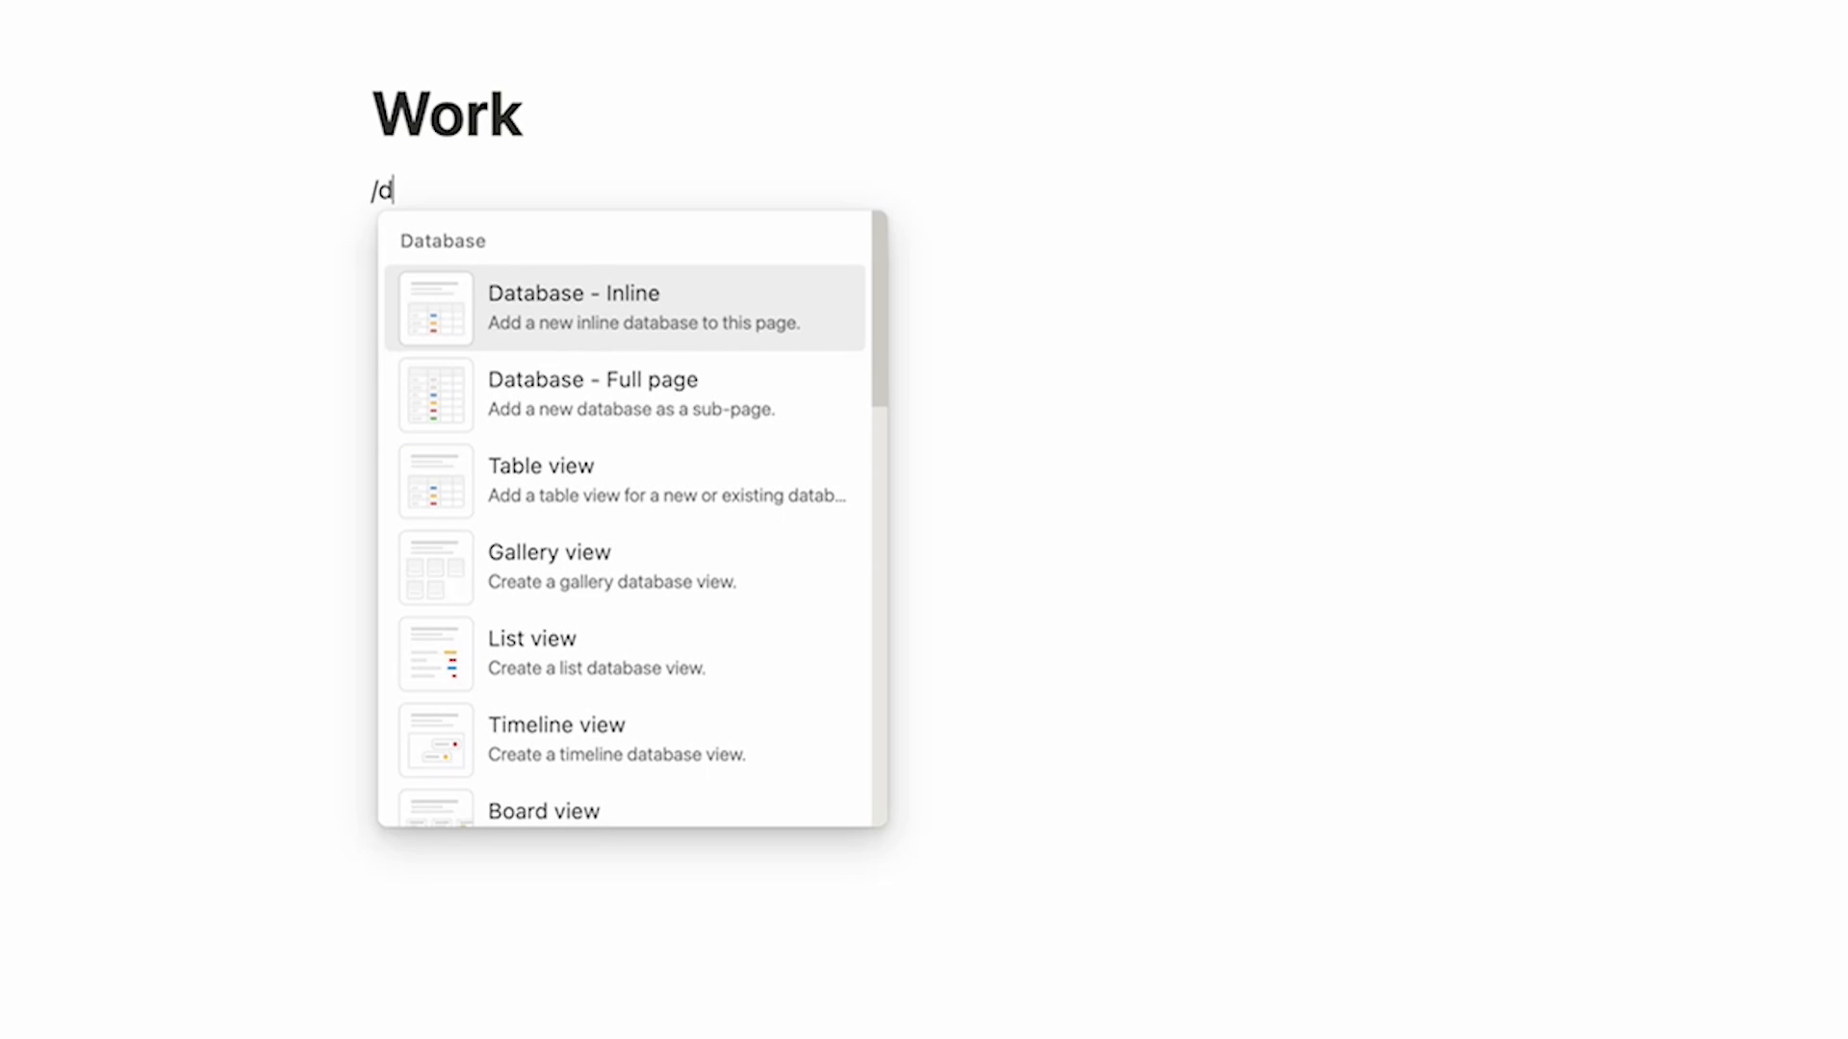
pyautogui.click(602, 474)
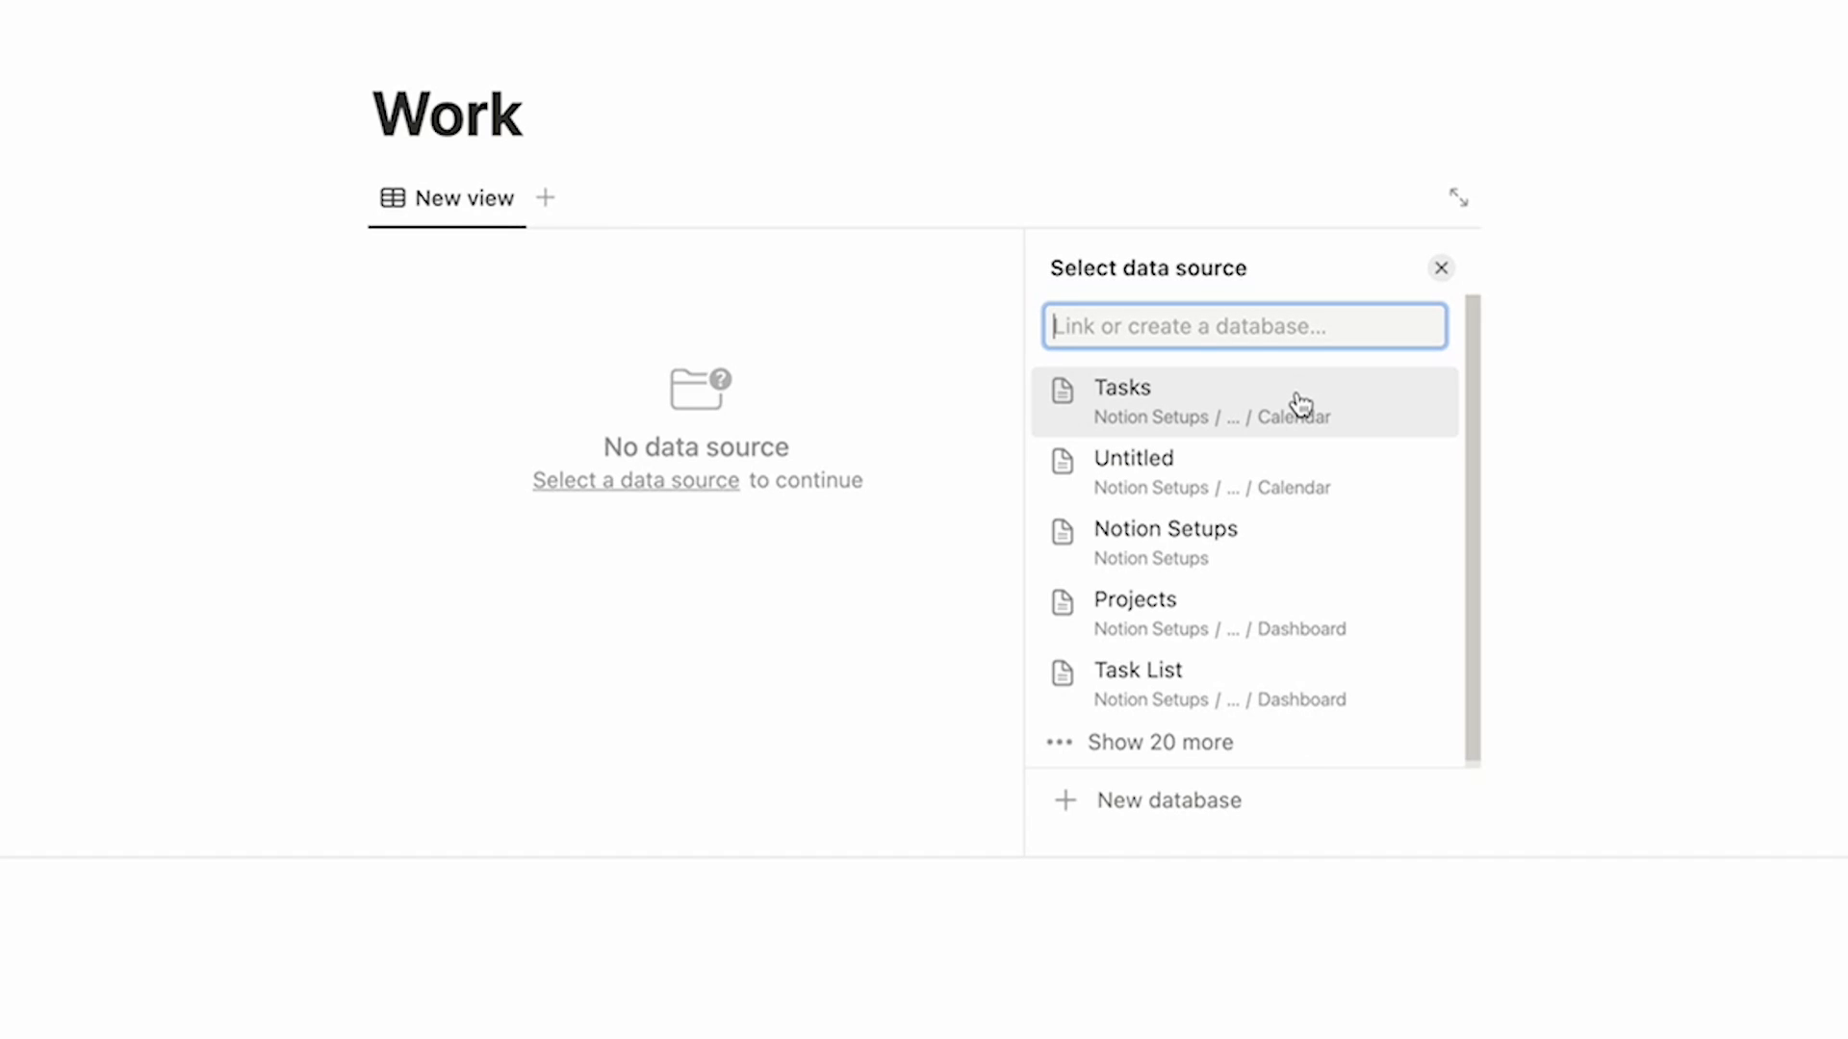
pyautogui.click(1229, 417)
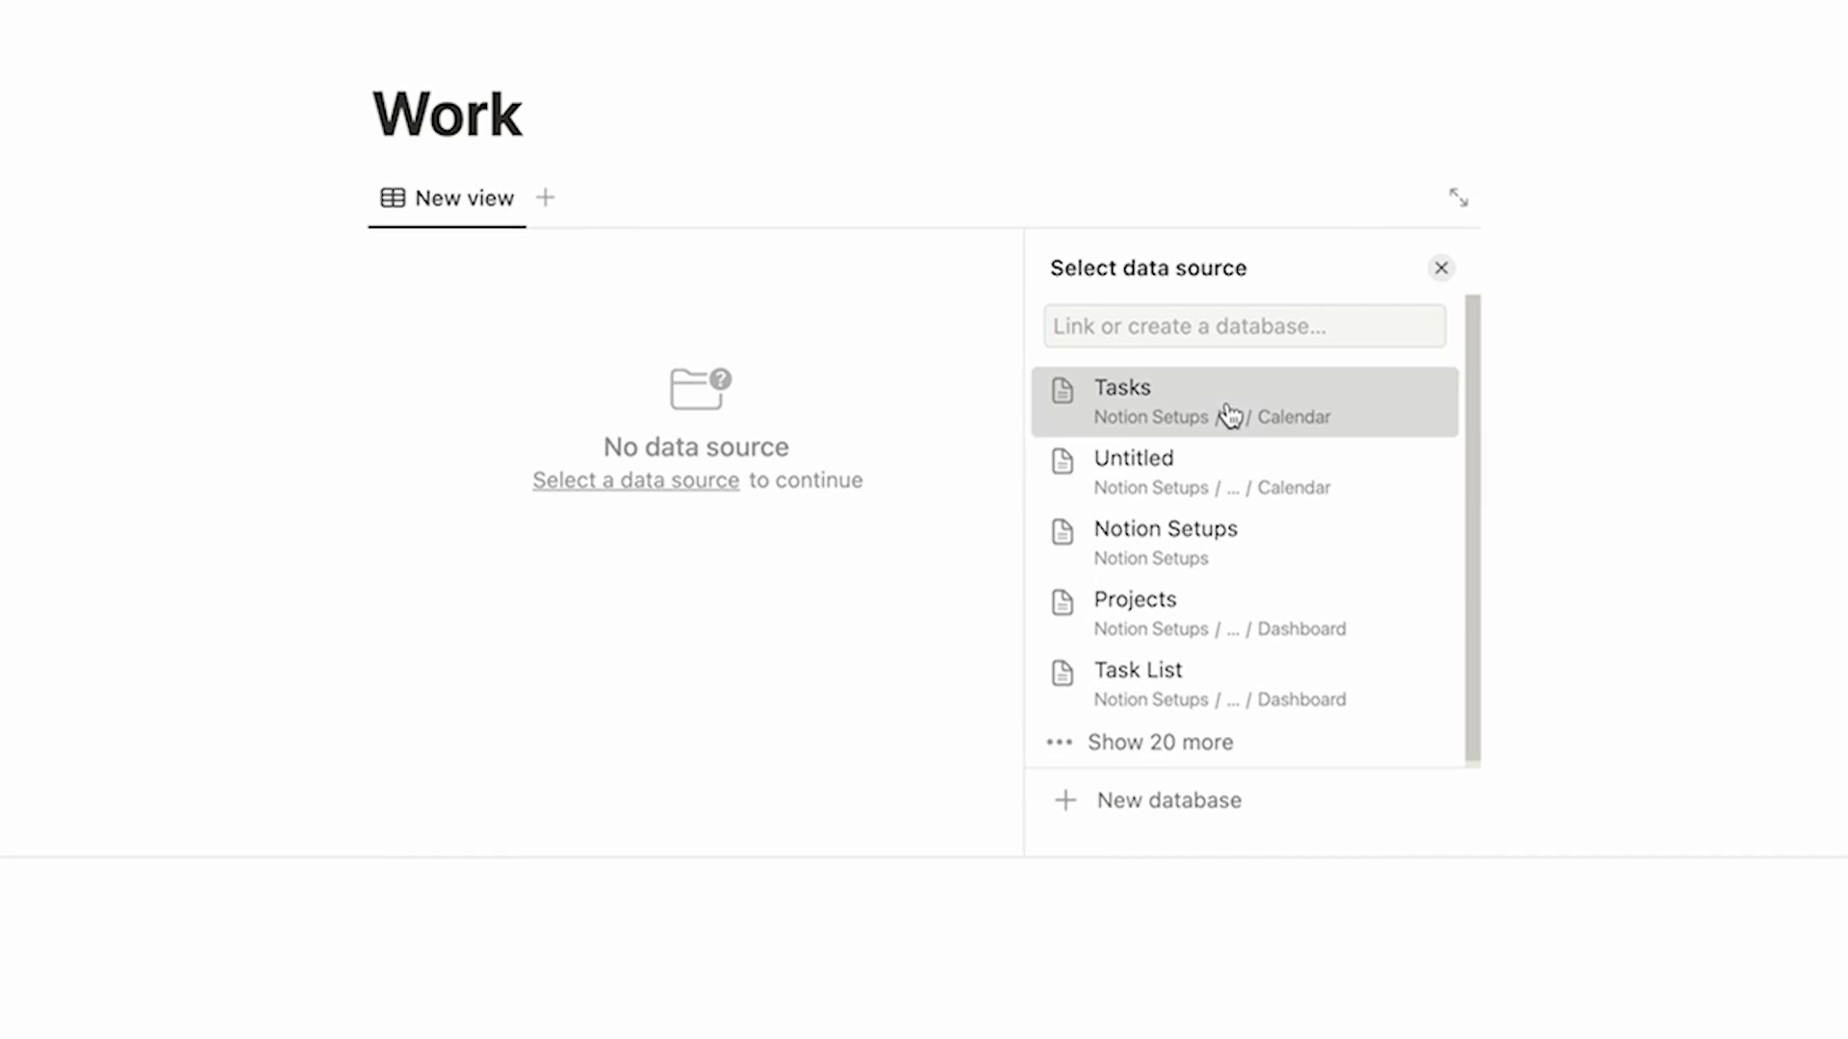
pyautogui.click(1083, 345)
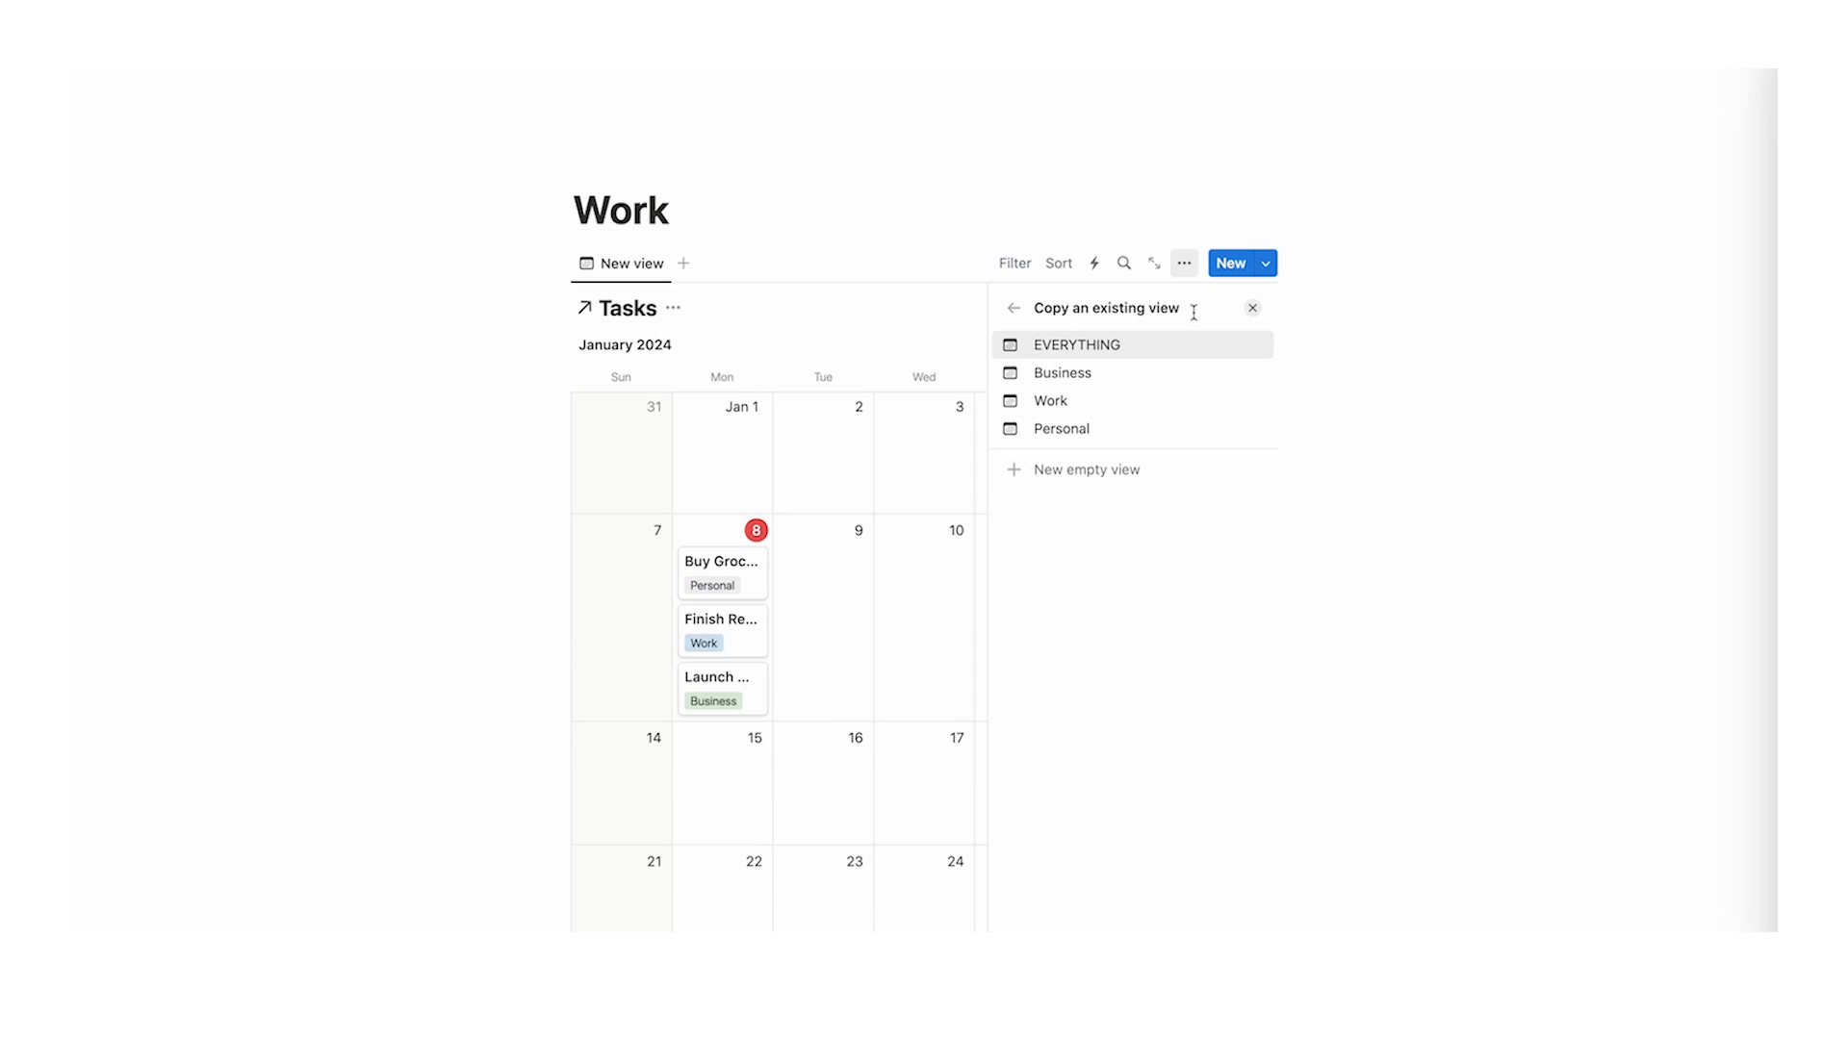
pyautogui.click(1101, 400)
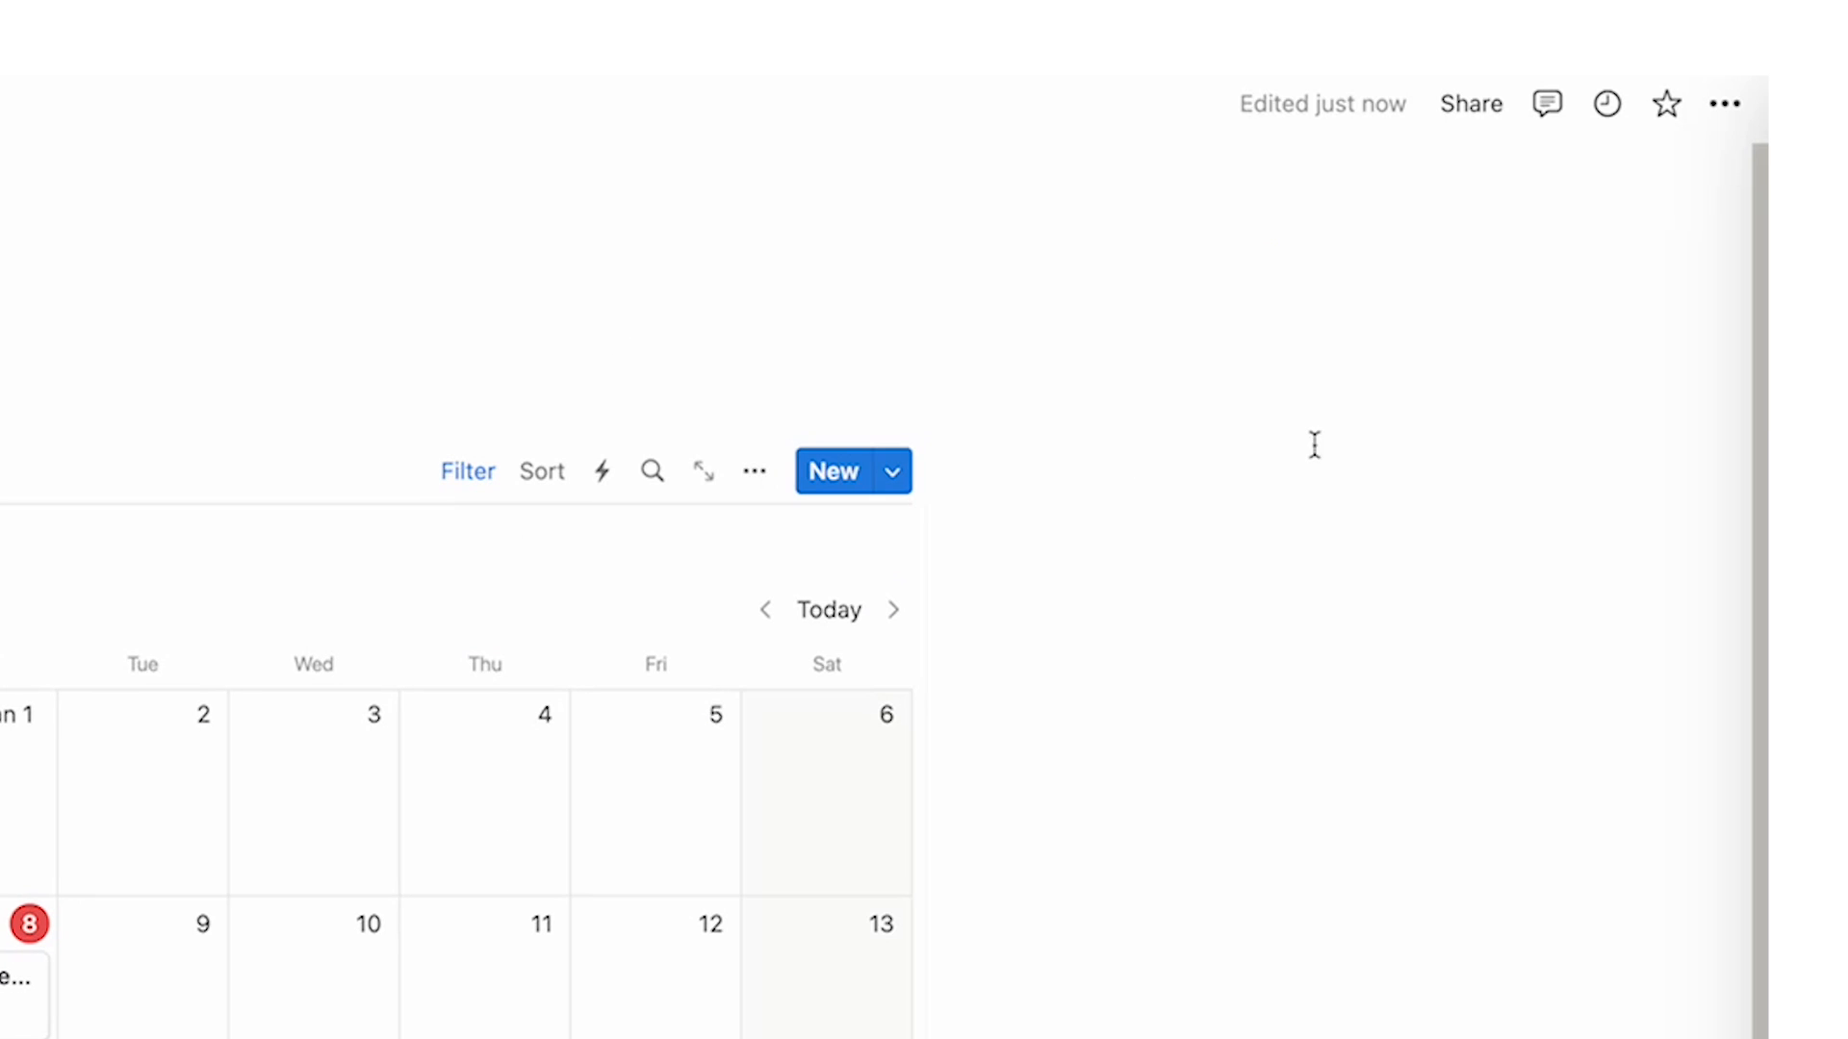
# - Set the Work page to full width
pyautogui.click(1723, 106)
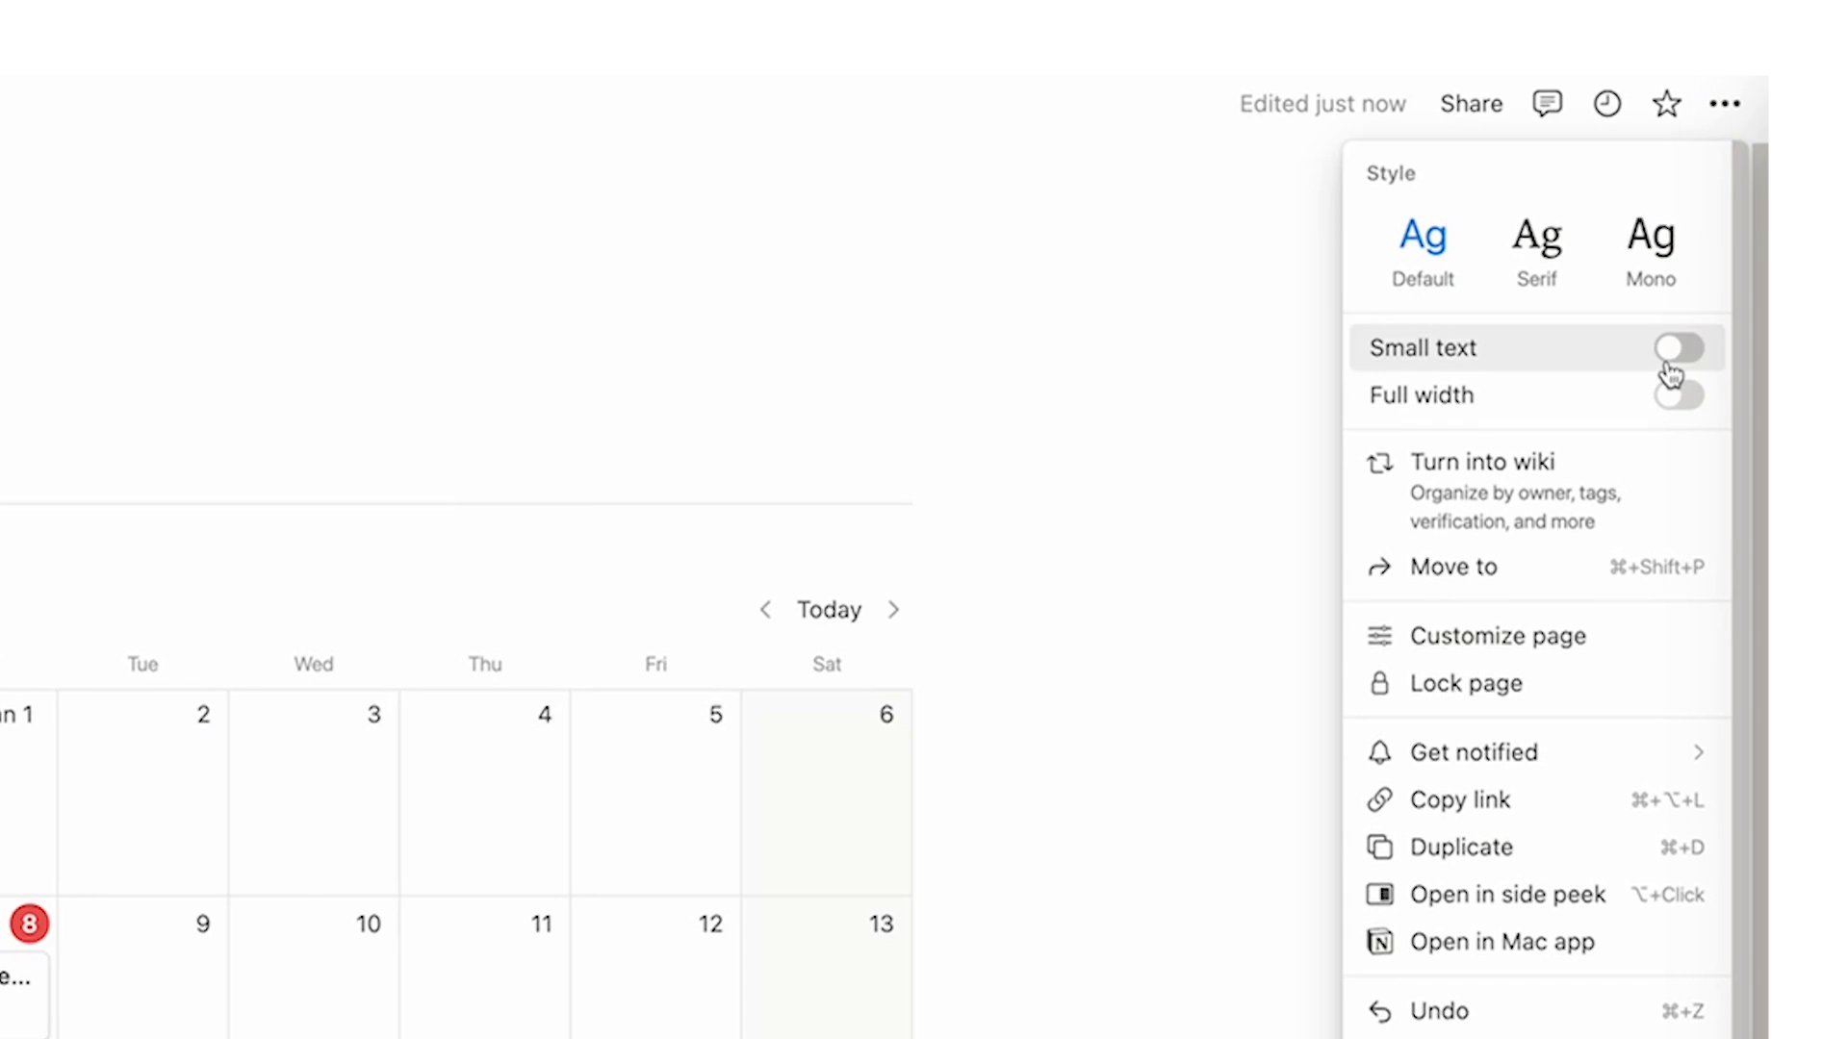
pyautogui.click(1652, 398)
pyautogui.click(425, 805)
pyautogui.scroll(-2, 393, 793)
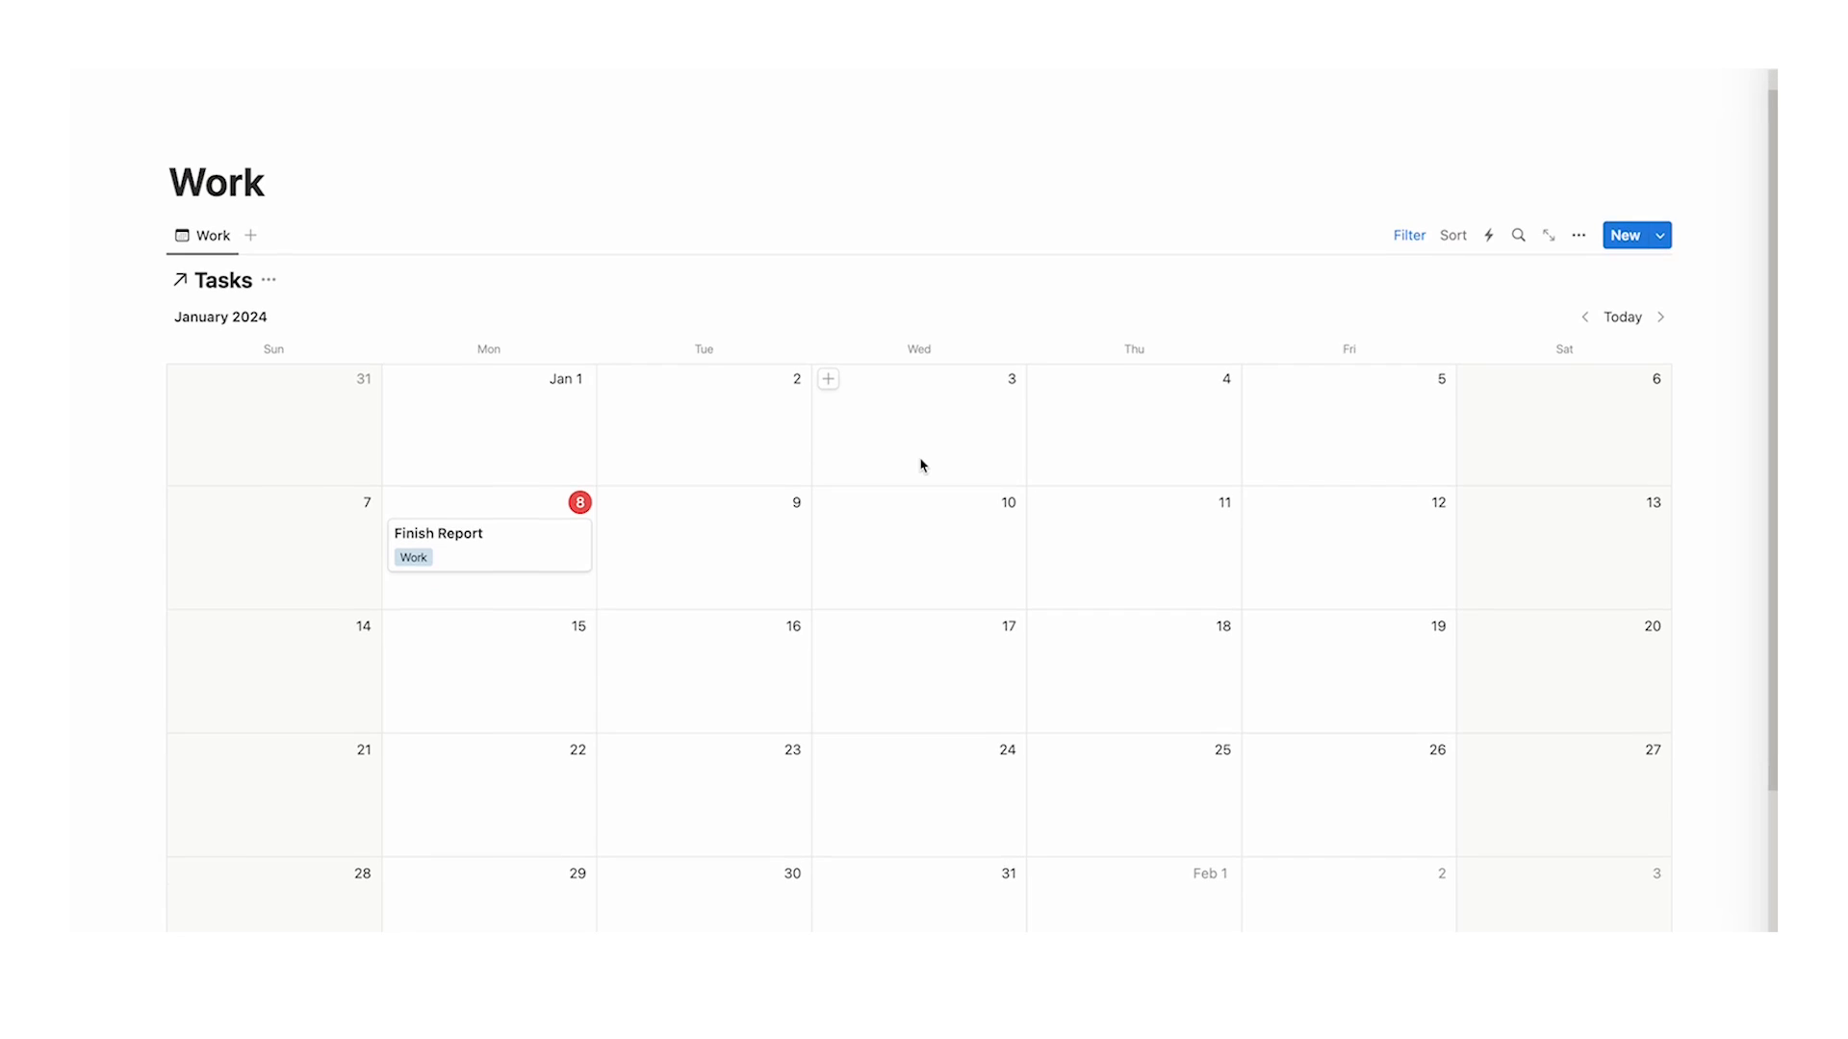
pyautogui.scroll(-3, 921, 465)
pyautogui.scroll(2, 462, 577)
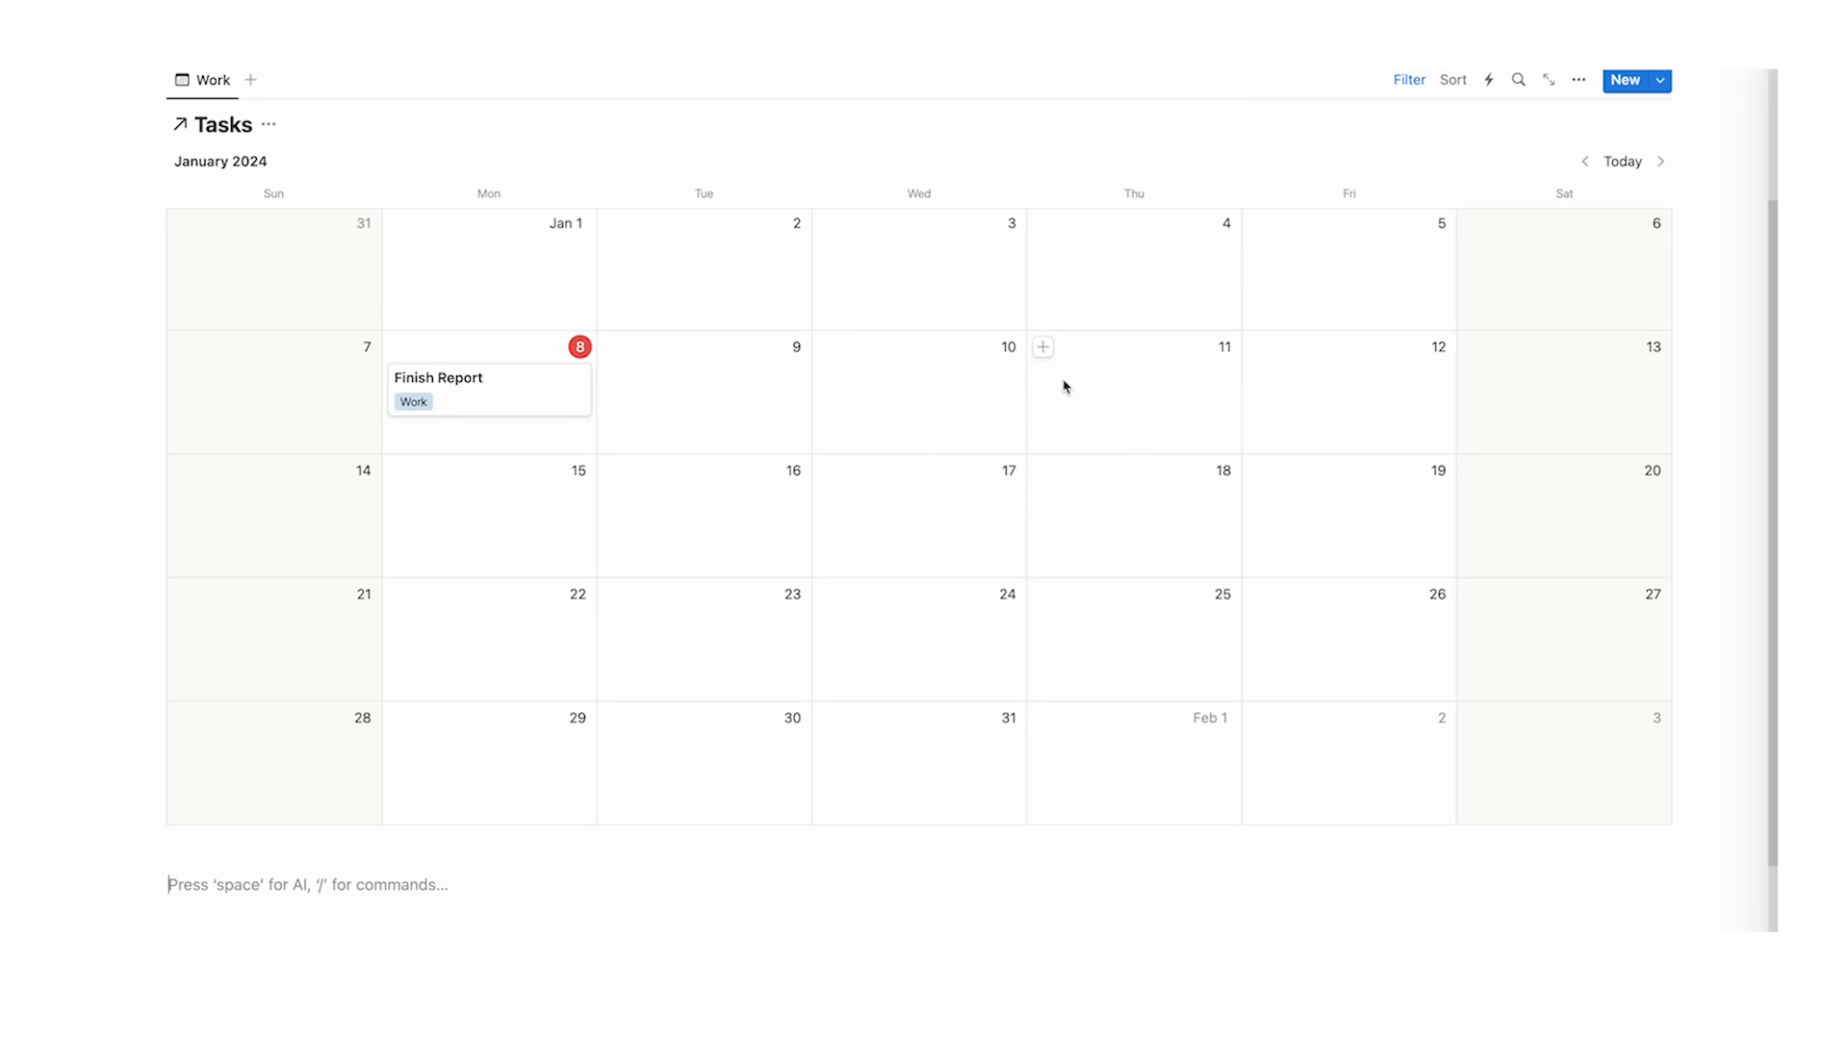
pyautogui.scroll(2, 963, 404)
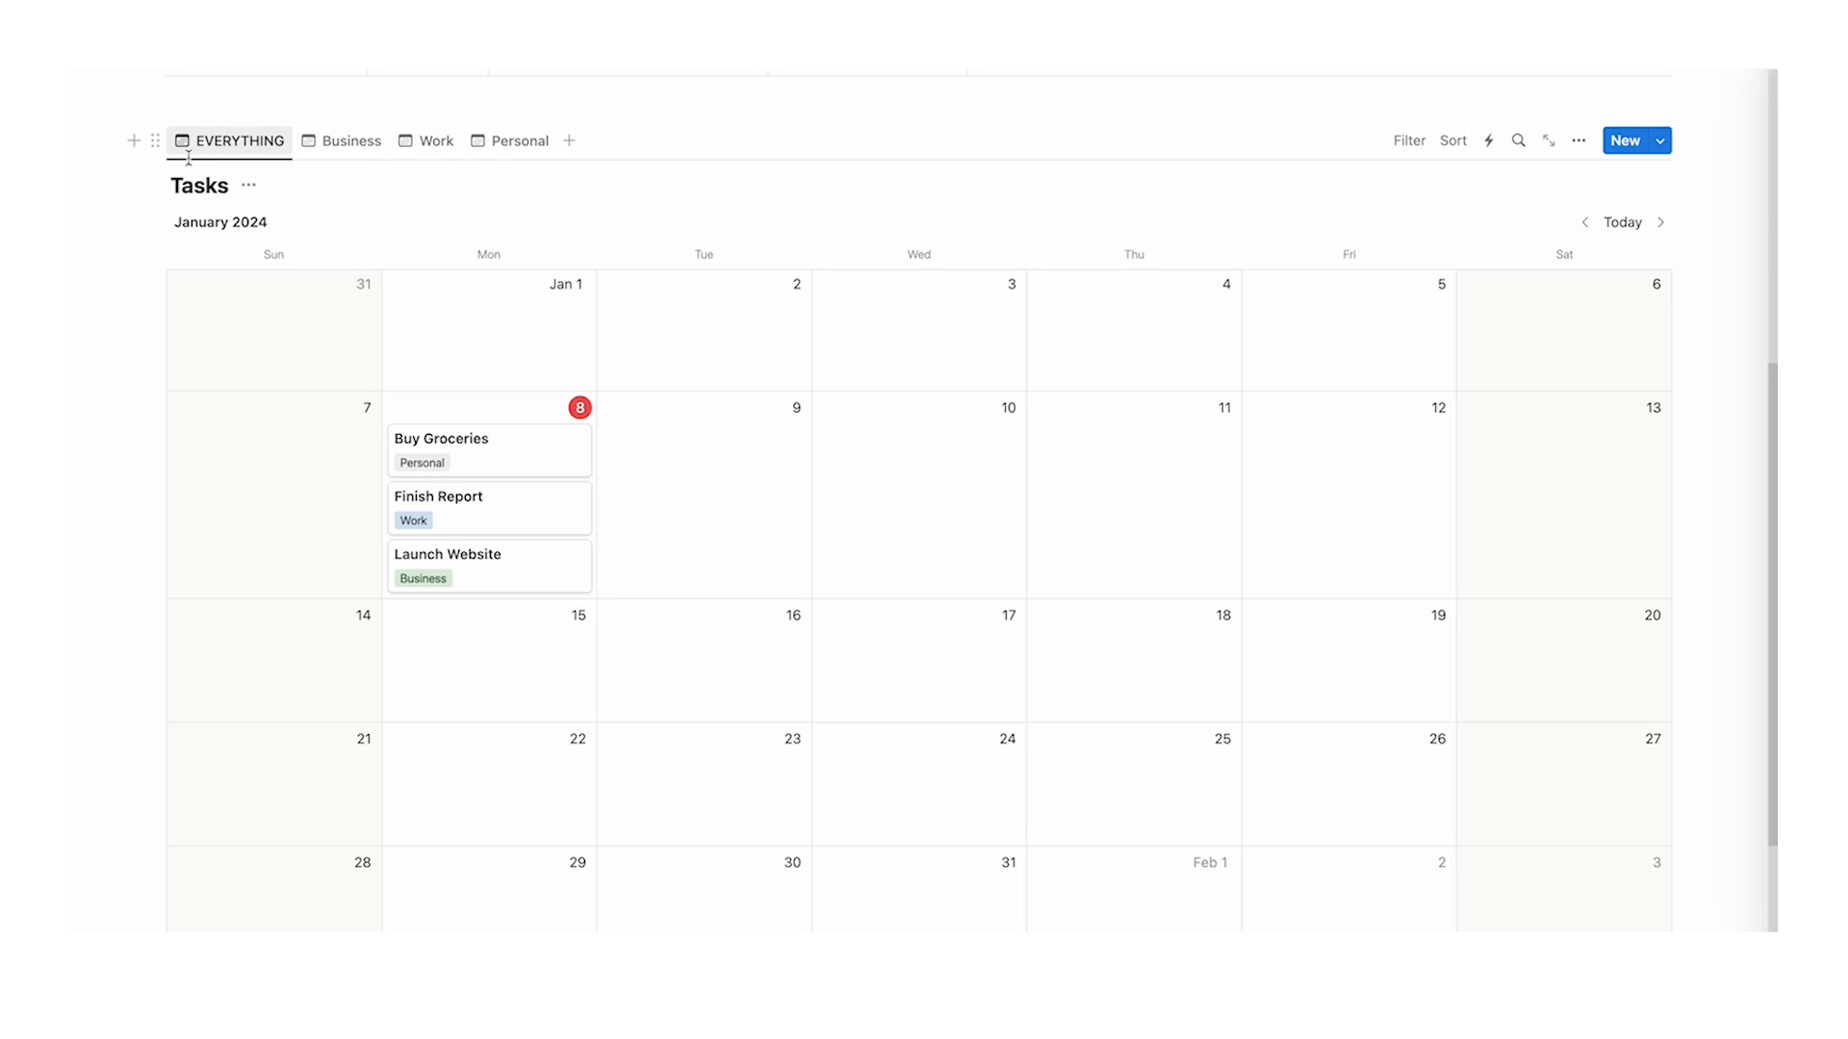
pyautogui.scroll(-2, 866, 413)
pyautogui.scroll(6, 846, 577)
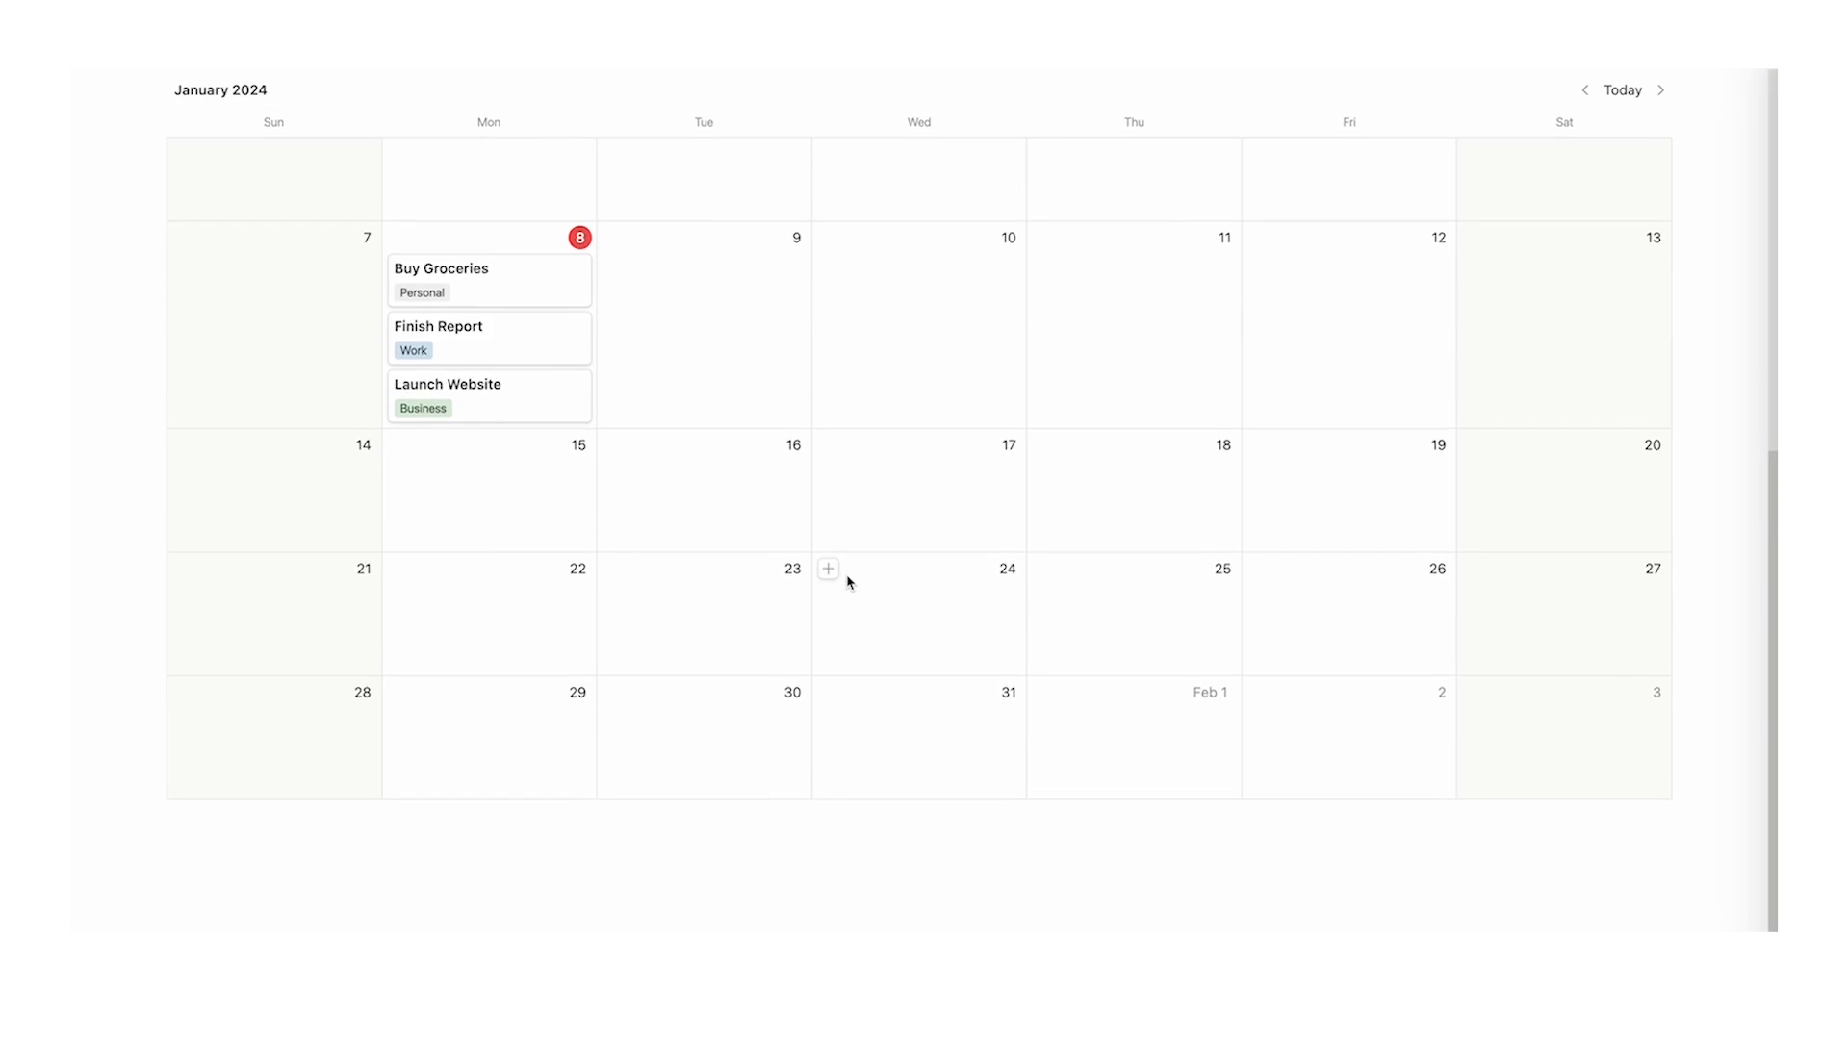
pyautogui.scroll(2, 873, 572)
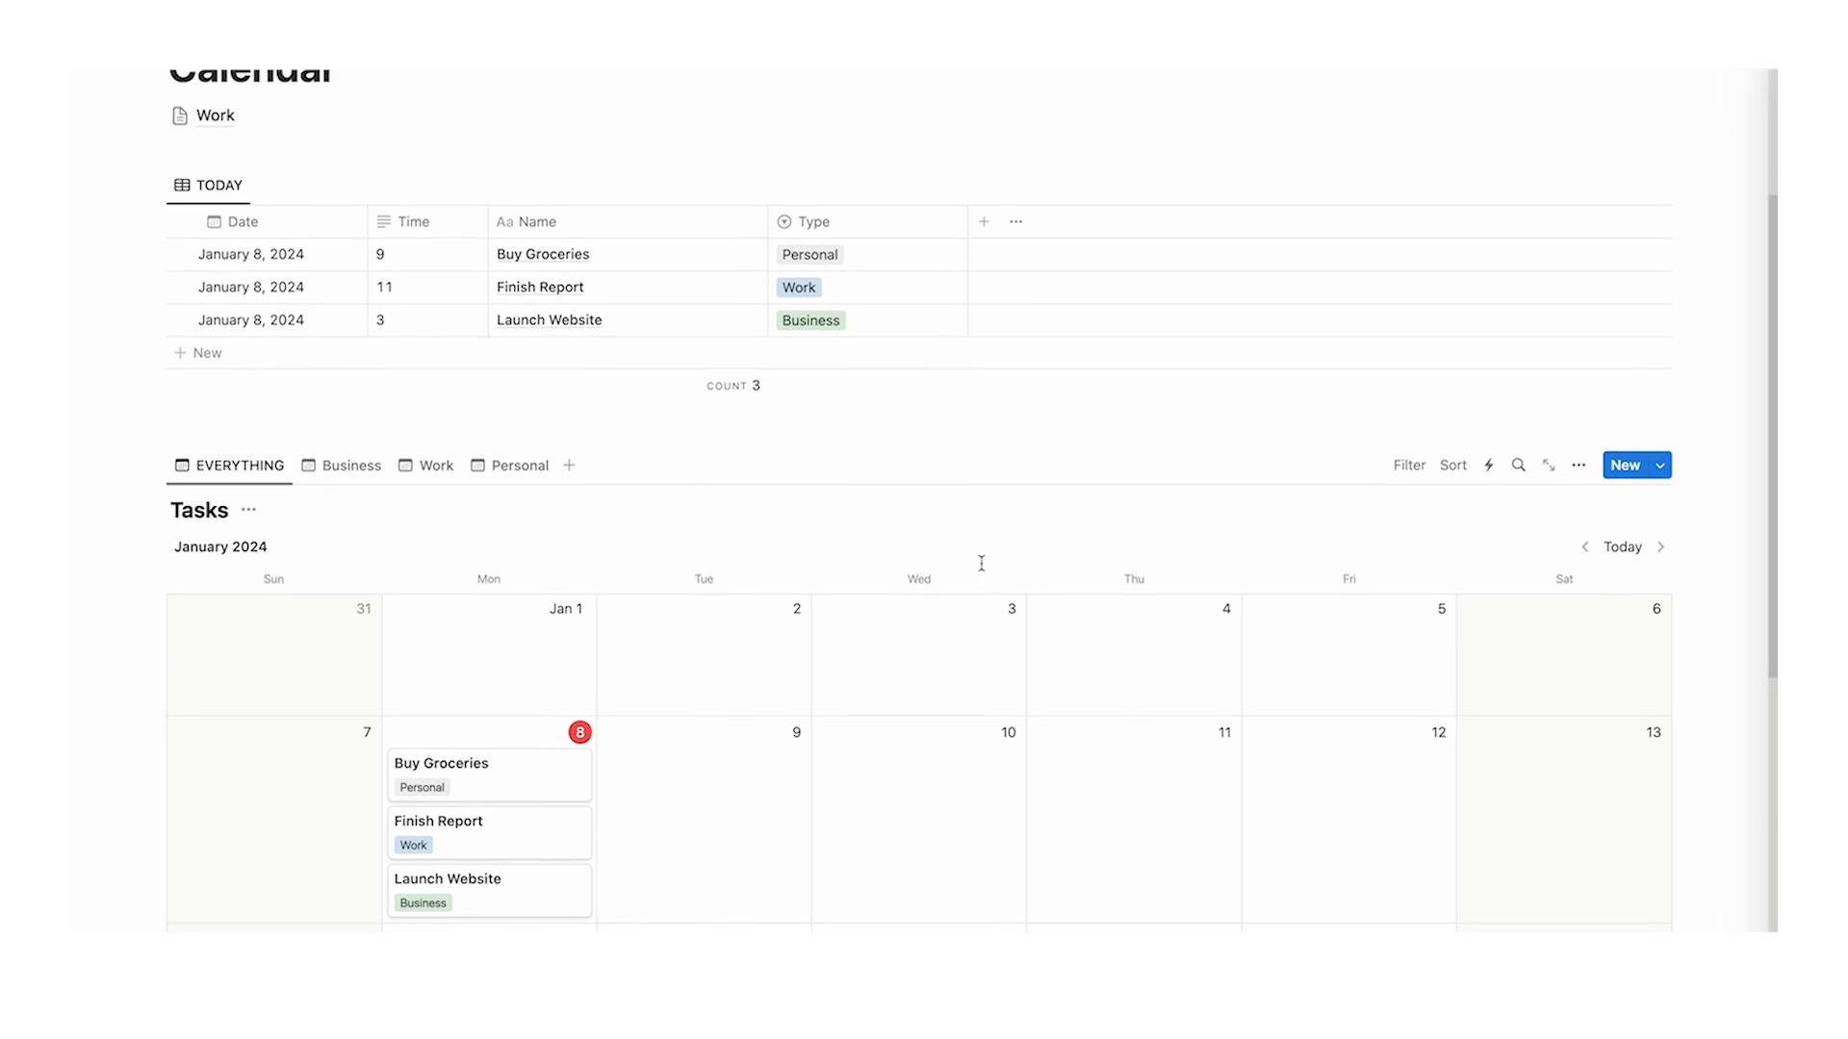
pyautogui.scroll(3, 763, 660)
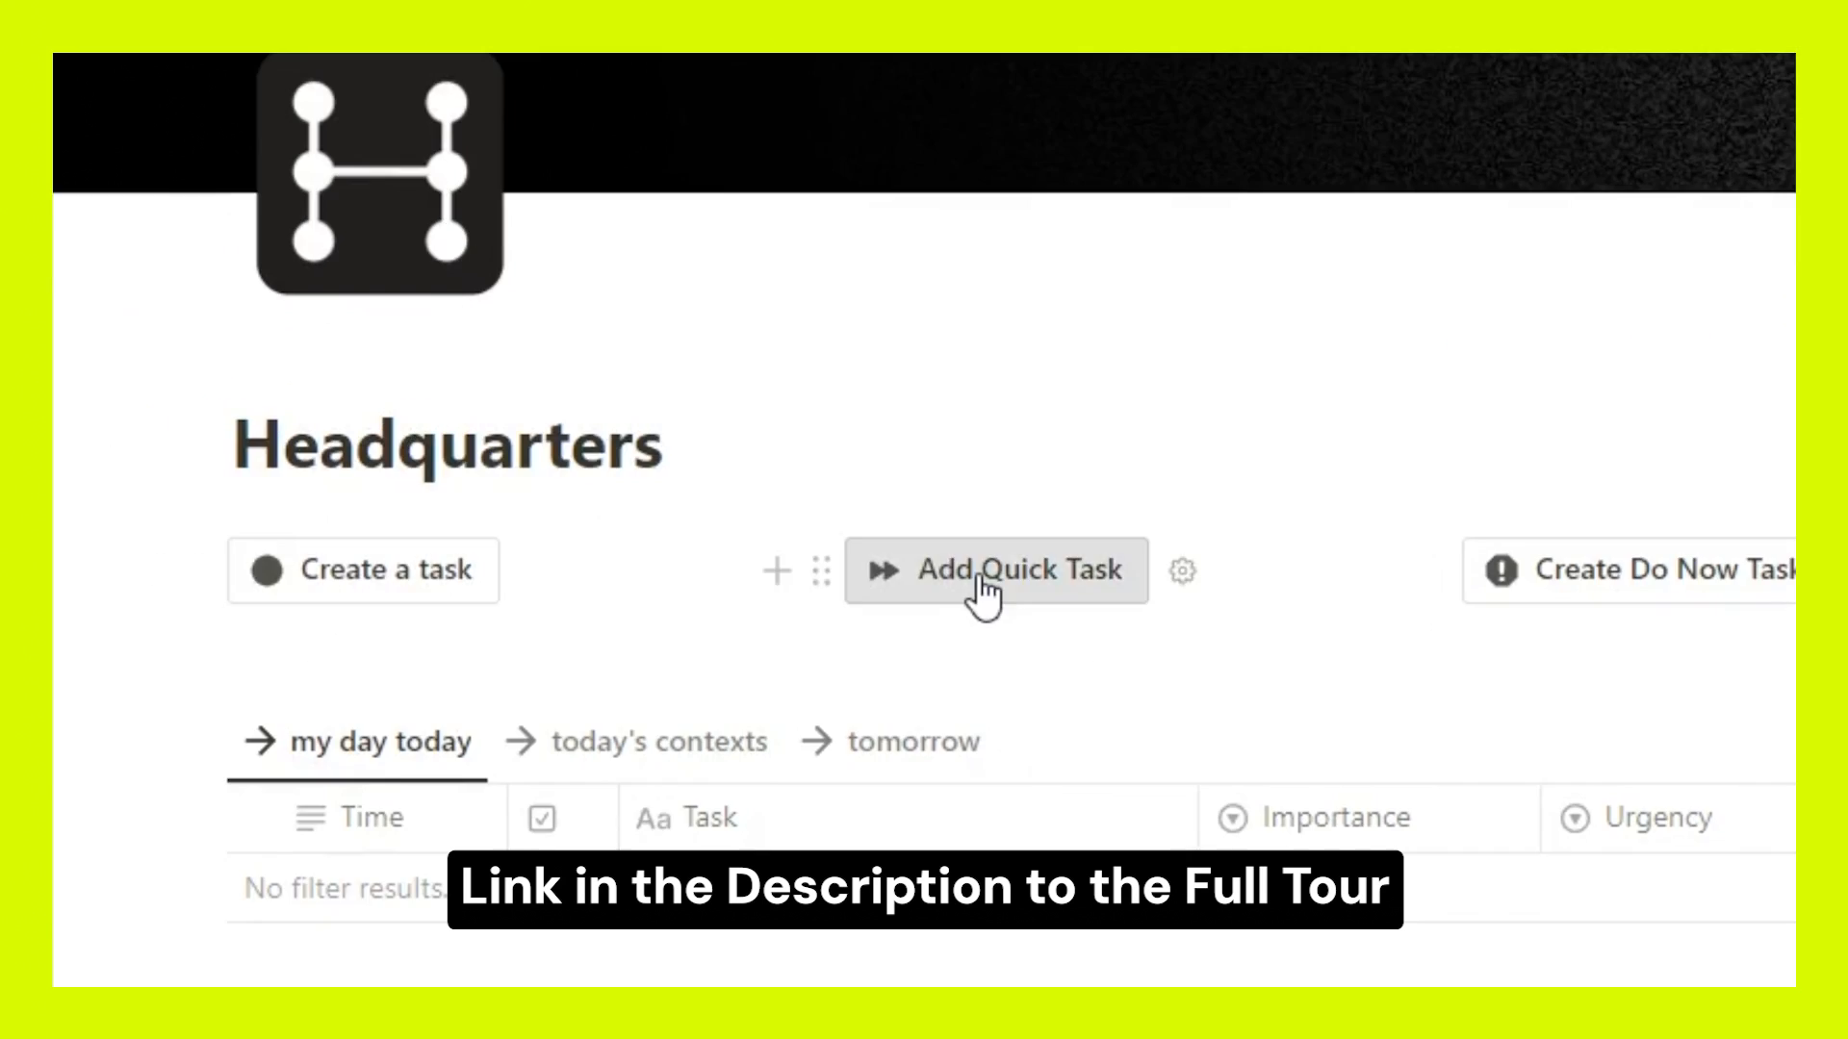
# - Add a task named Record HQ video to the Headquarters today list and set it to Important, Urgent and Flow
pyautogui.click(355, 392)
pyautogui.write('Record HQ video')
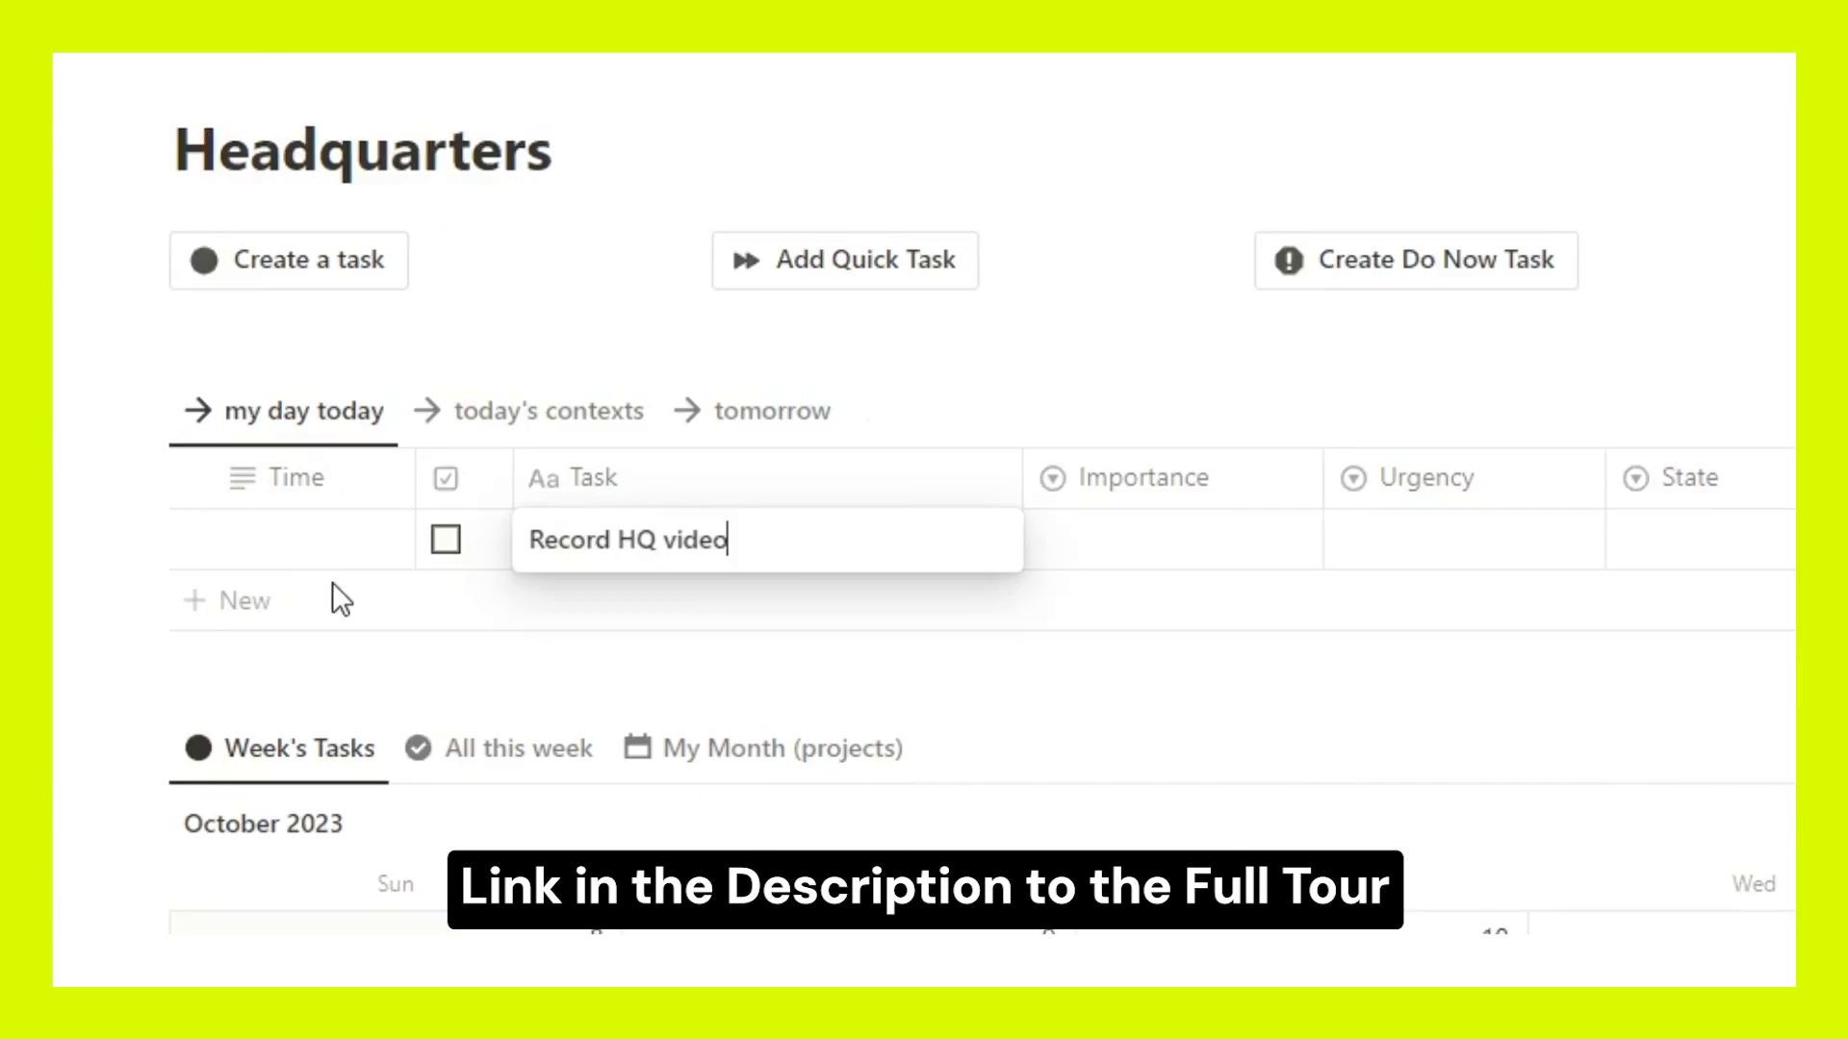
pyautogui.click(909, 329)
pyautogui.click(934, 381)
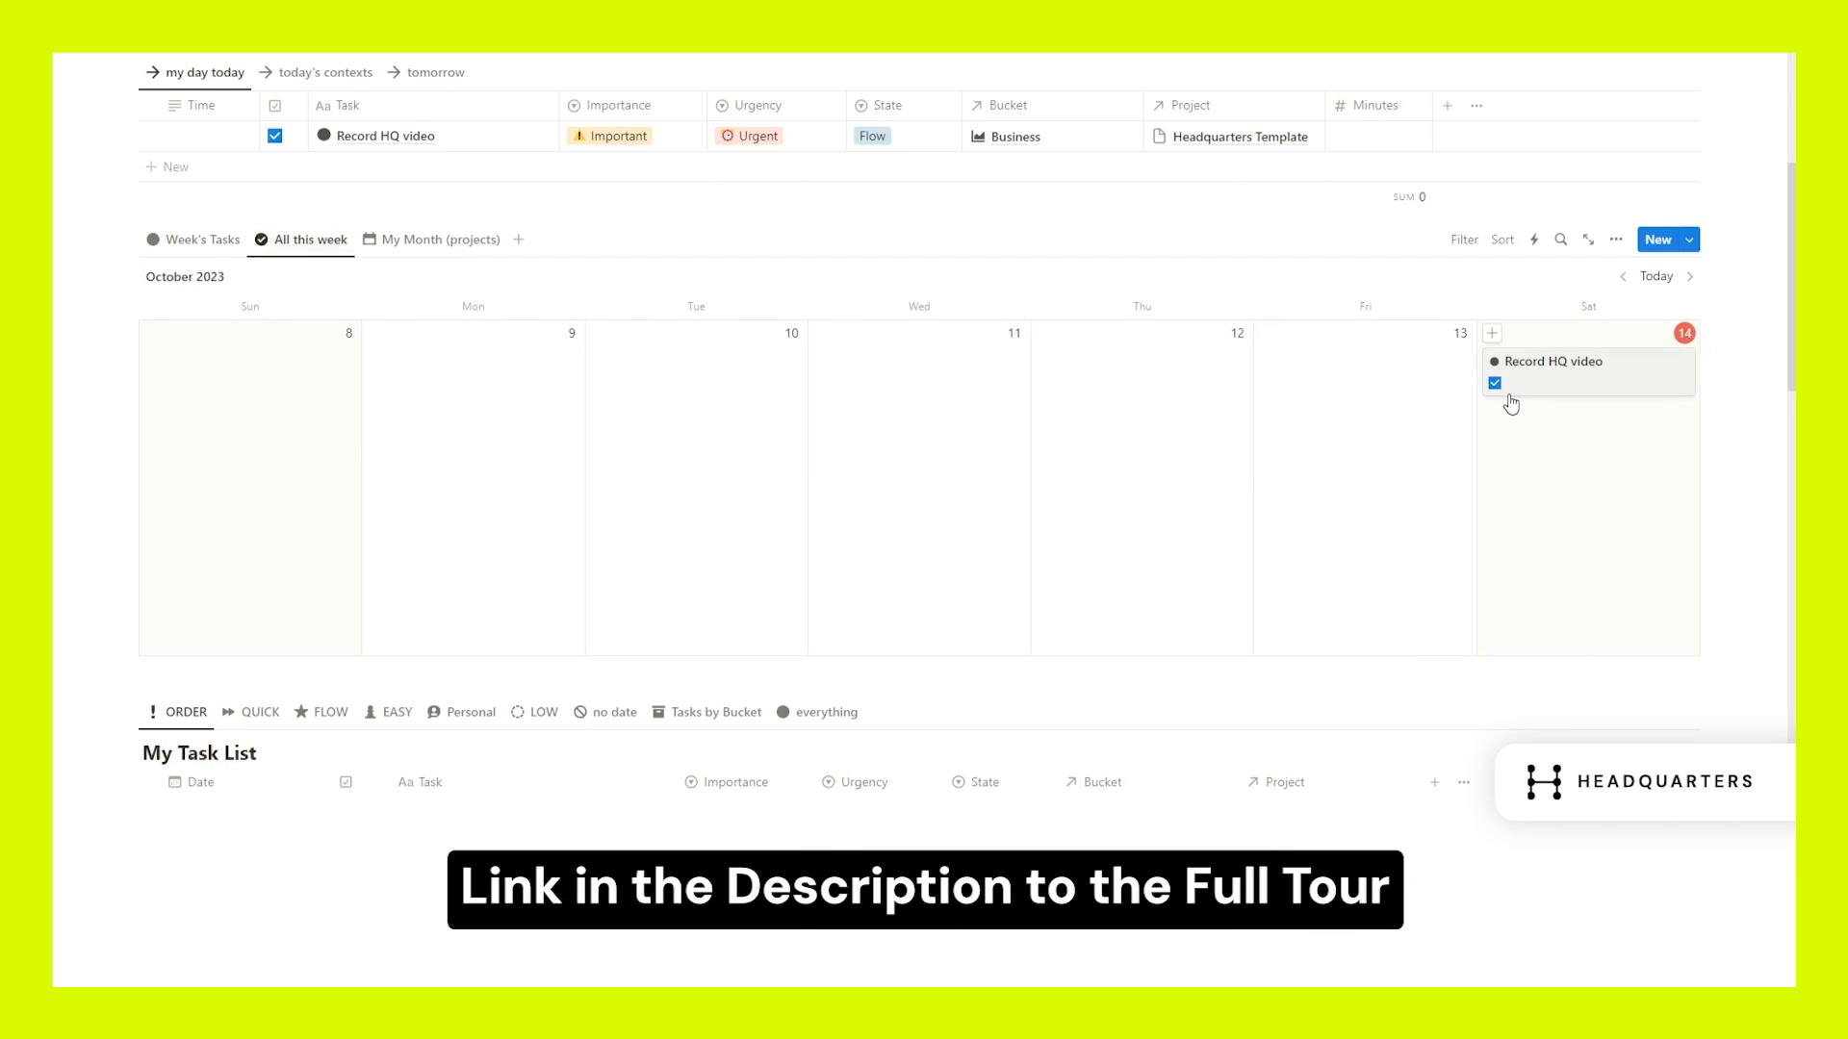
# - Rate Example task 2 as Not Important, Urgent and Easy, and Example task 3 as Important and Urgent in the task list
pyautogui.scroll(-4, 1514, 399)
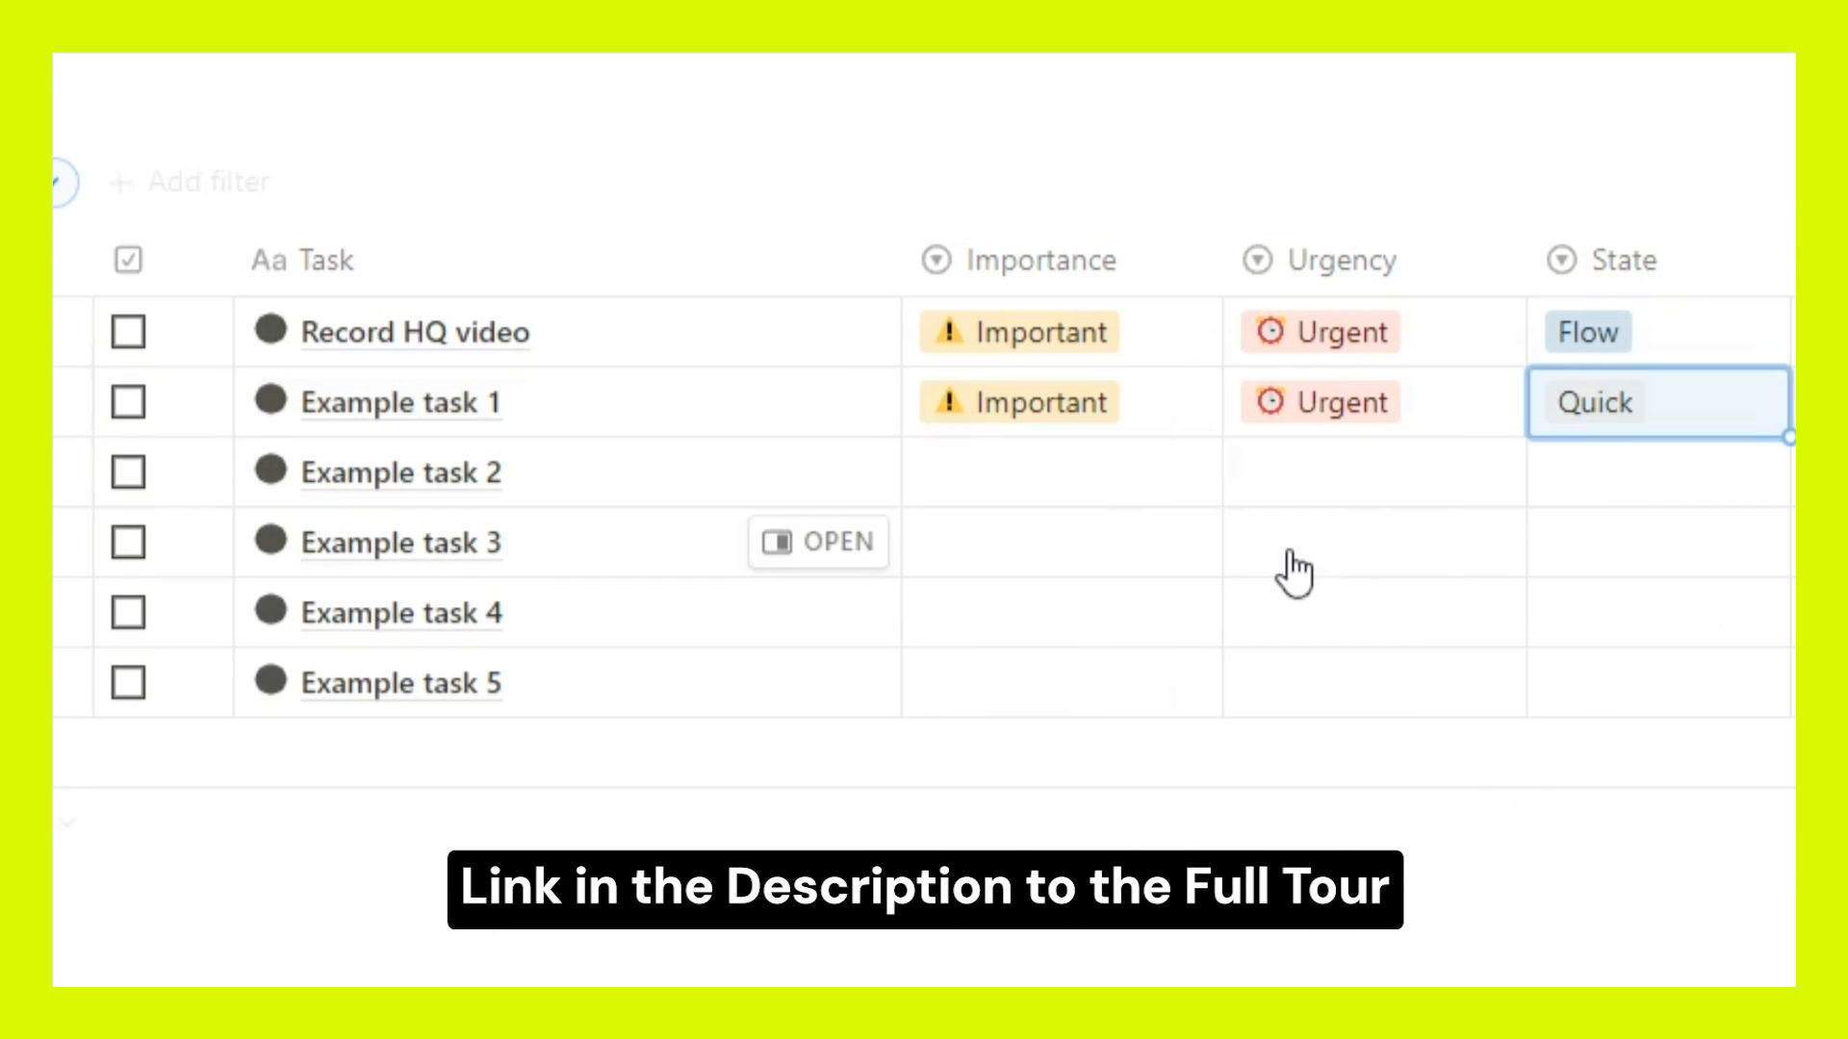
pyautogui.click(745, 578)
pyautogui.click(767, 636)
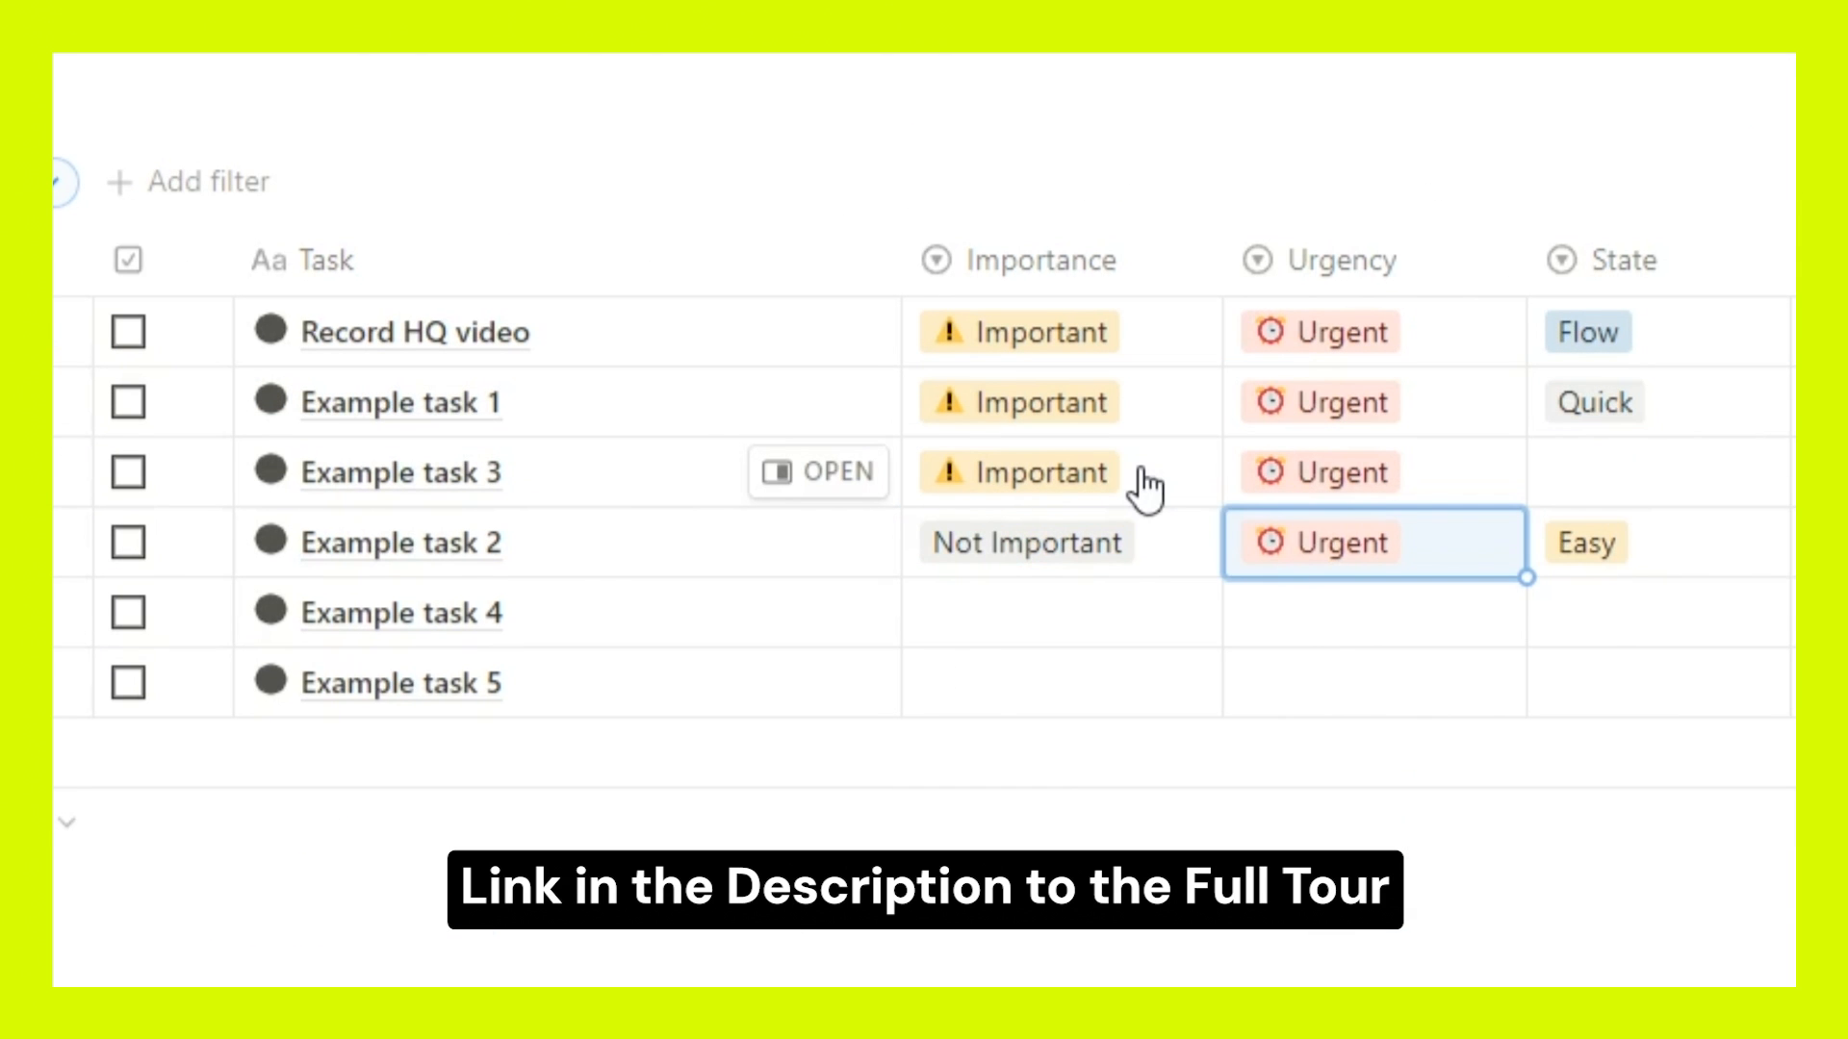